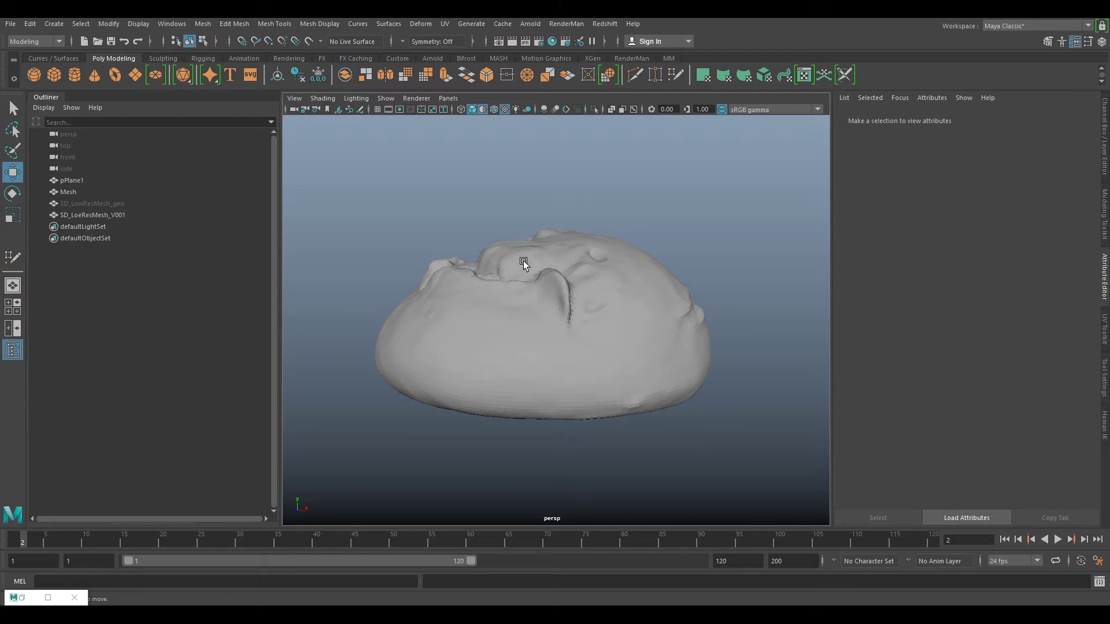
# Find the SD_LoeResMesh_V001 bread mesh in the Outliner and hide it
pyautogui.click(100, 182)
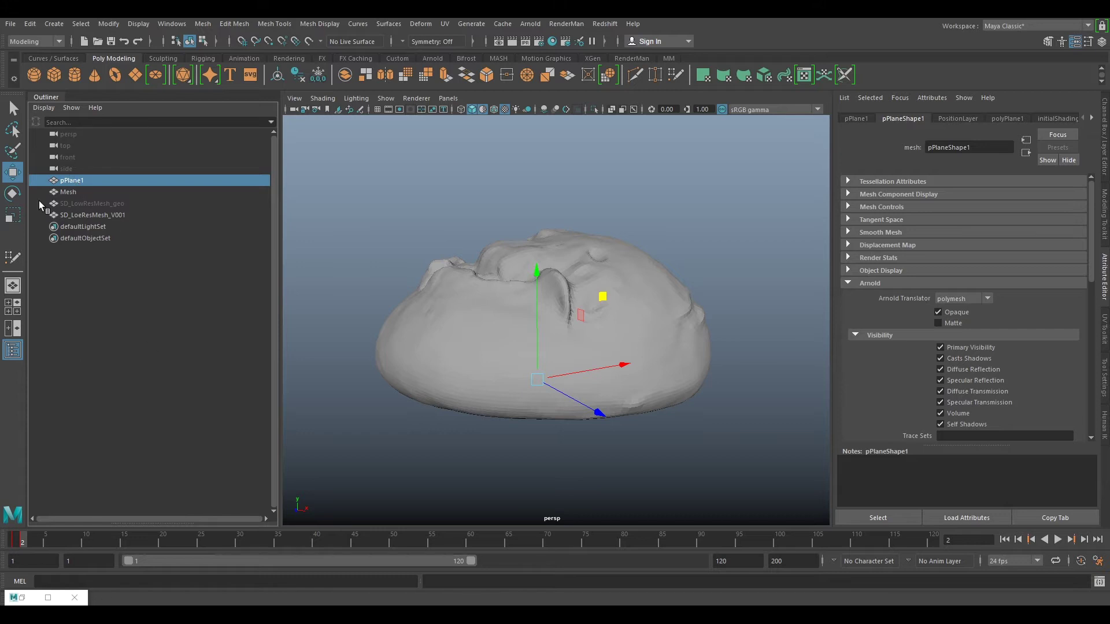
pyautogui.click(70, 192)
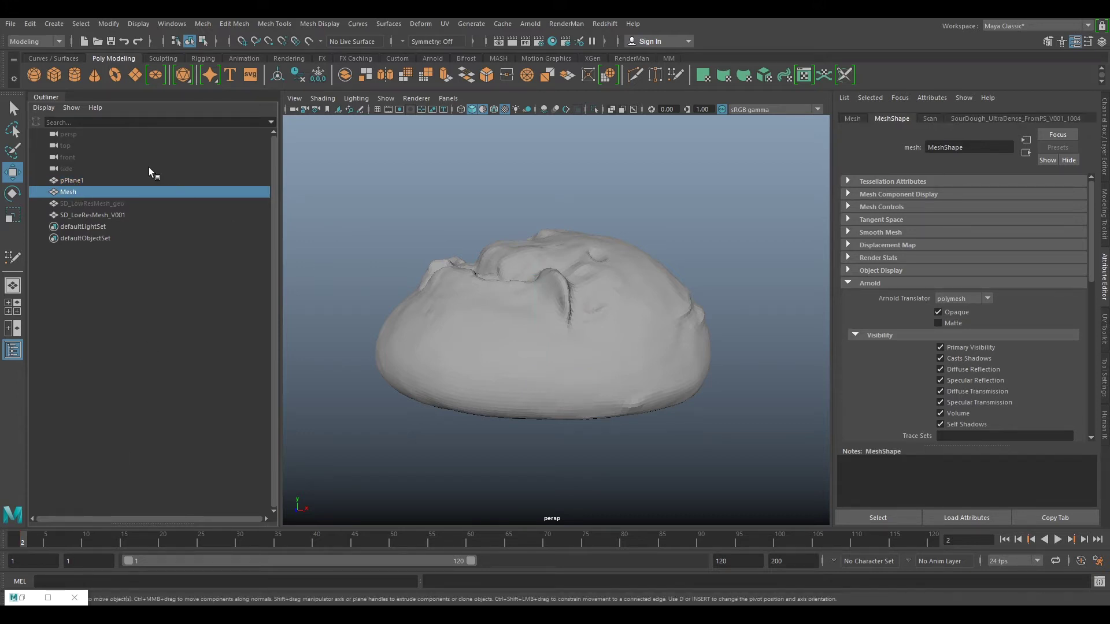
pyautogui.click(108, 205)
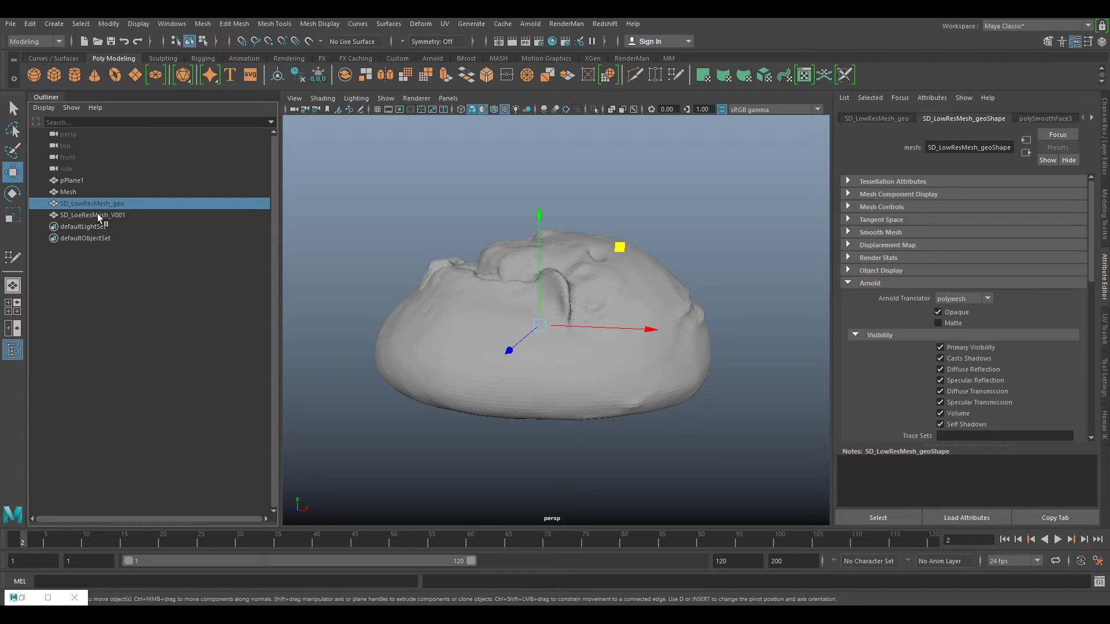
pyautogui.click(106, 215)
pyautogui.keyDown('alt'); pyautogui.moveTo(563, 209); pyautogui.dragTo(592, 251); pyautogui.keyUp('alt')
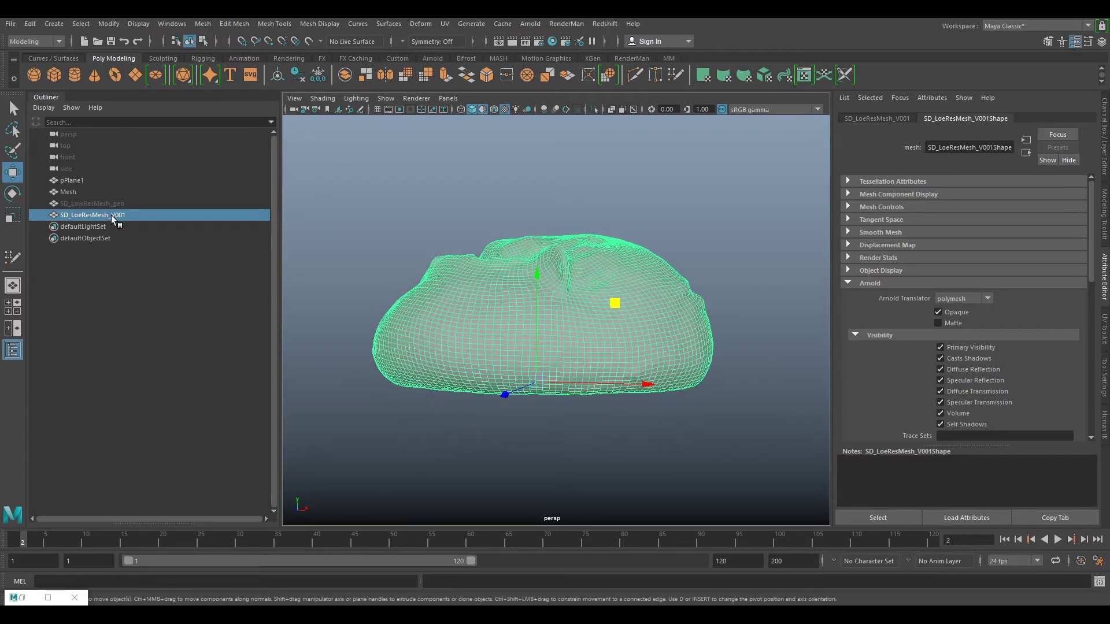
pyautogui.hotkey('ctrl', 'h')
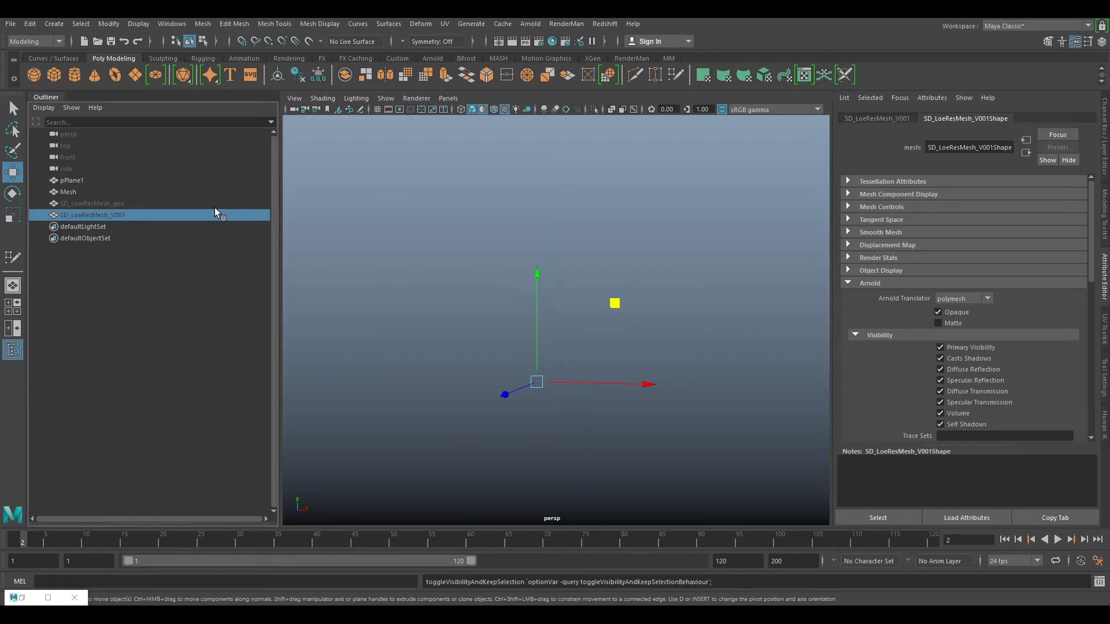
# Group SD_LoeResMesh_V001 with SD_LowResMesh_geo and name the group OldMesh
pyautogui.click(385, 241)
pyautogui.click(134, 214)
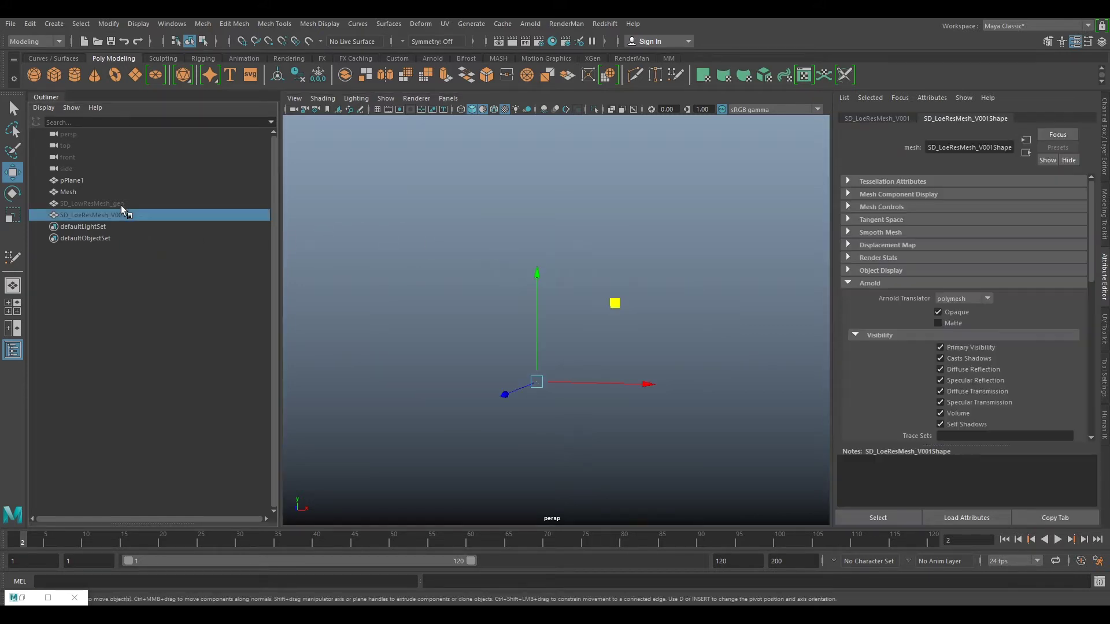
pyautogui.keyDown('ctrl'); pyautogui.click(123, 204); pyautogui.keyUp('ctrl')
pyautogui.hotkey('ctrl', 'g')
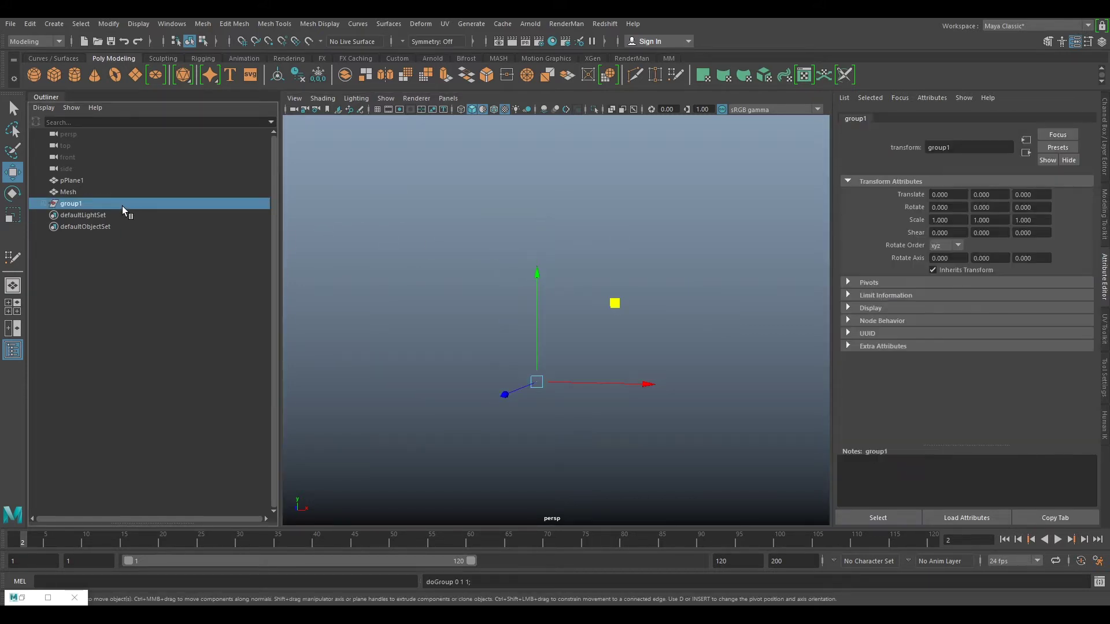
pyautogui.doubleClick(123, 204)
pyautogui.write('OldMeshh')
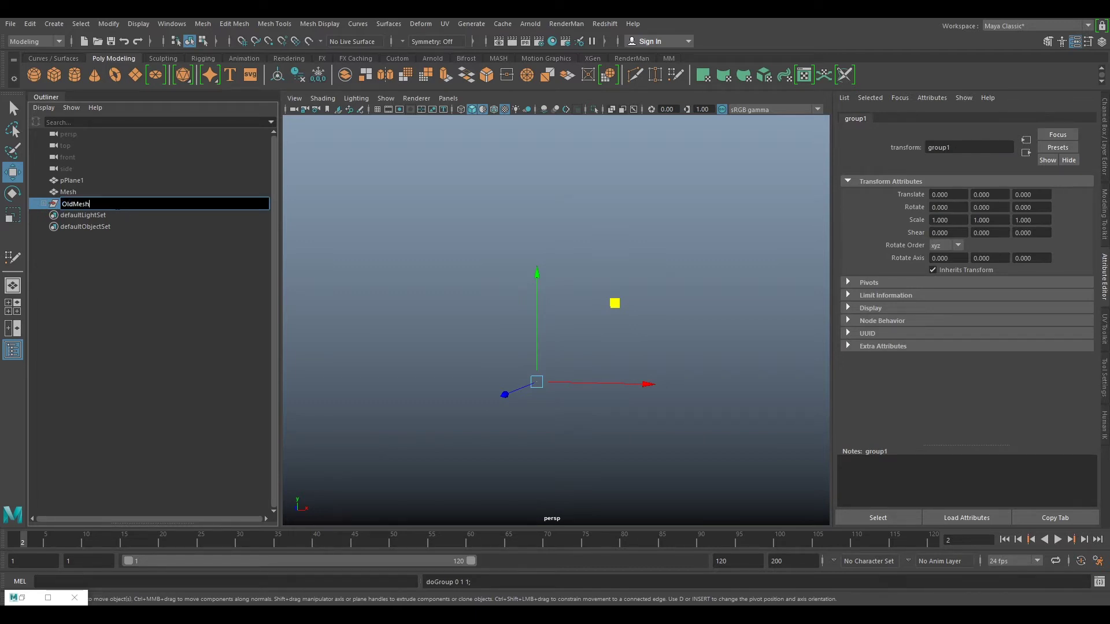
pyautogui.press('Return')
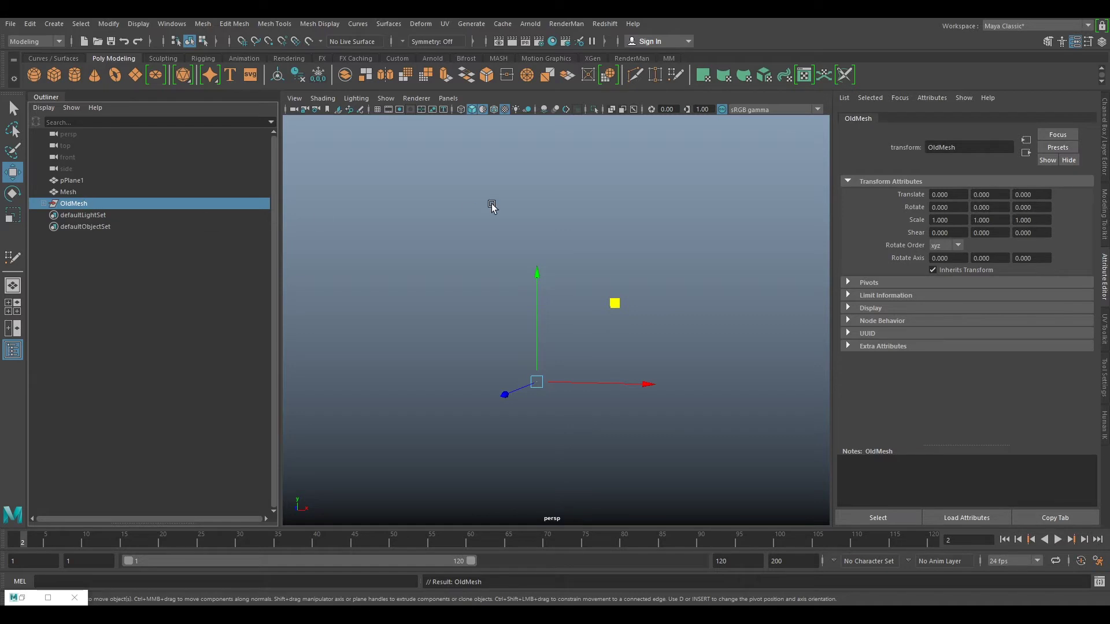
pyautogui.click(491, 206)
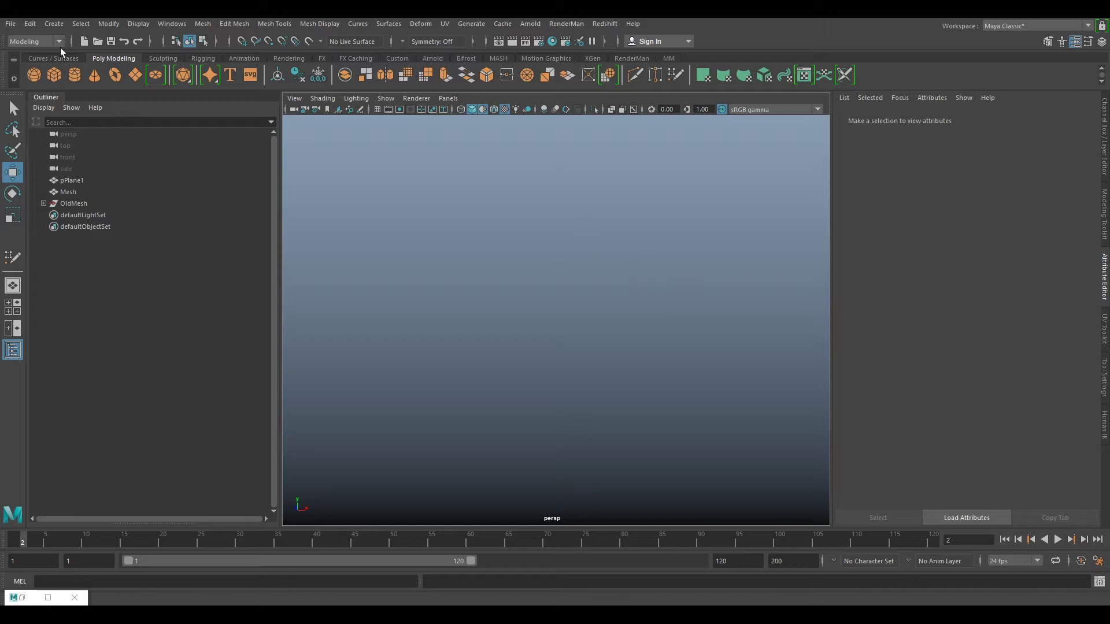
# Import SD_LowResMesh_v003.OBJ from G:\VFXtutors\Photogrammetry\01_Small_Assets\01_Sour_Dough\Tex
pyautogui.click(11, 24)
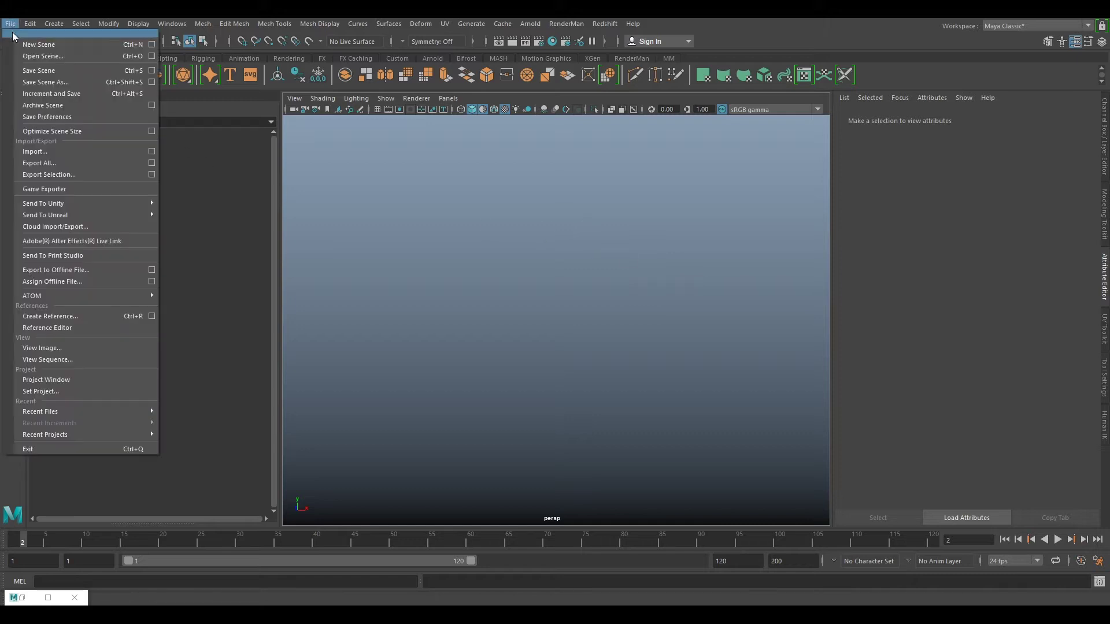
pyautogui.click(45, 156)
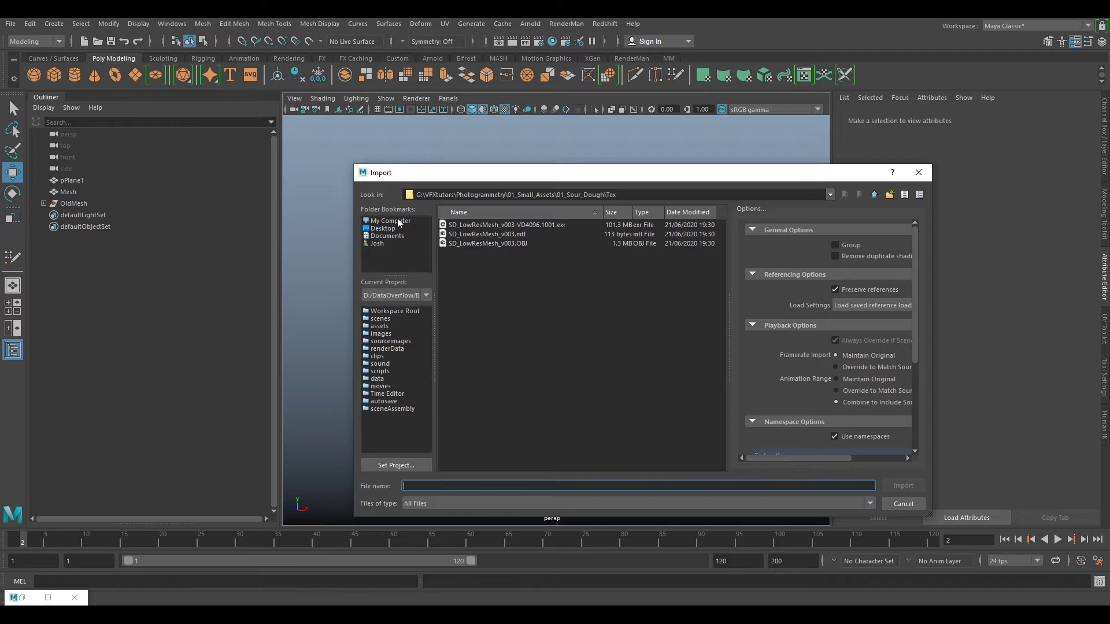
pyautogui.click(407, 222)
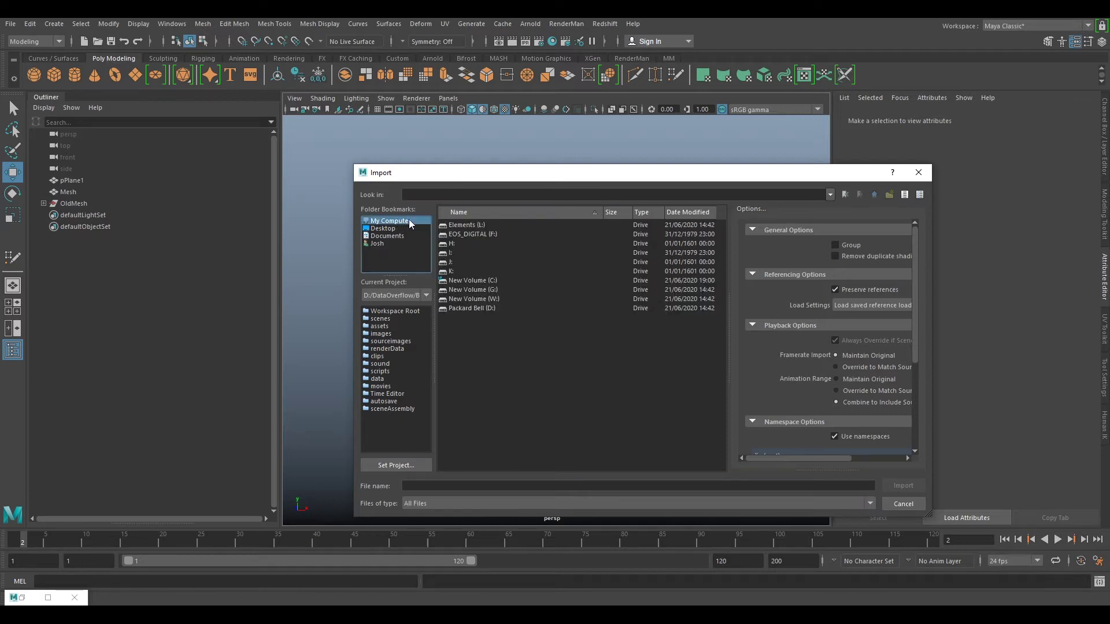
pyautogui.doubleClick(487, 290)
pyautogui.doubleClick(477, 227)
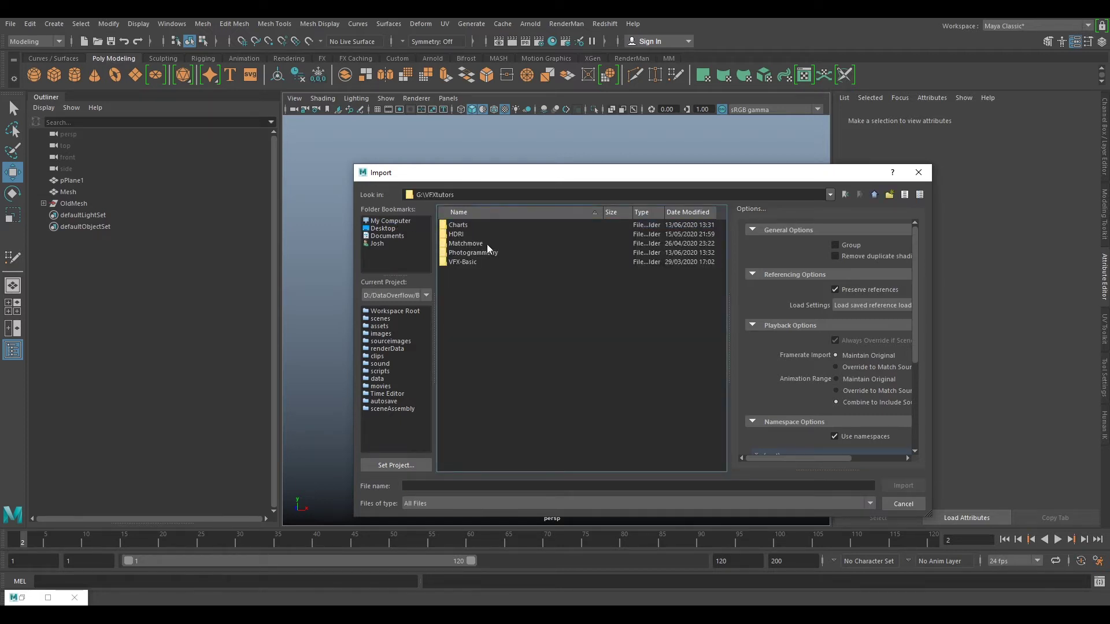
pyautogui.doubleClick(487, 250)
pyautogui.doubleClick(478, 227)
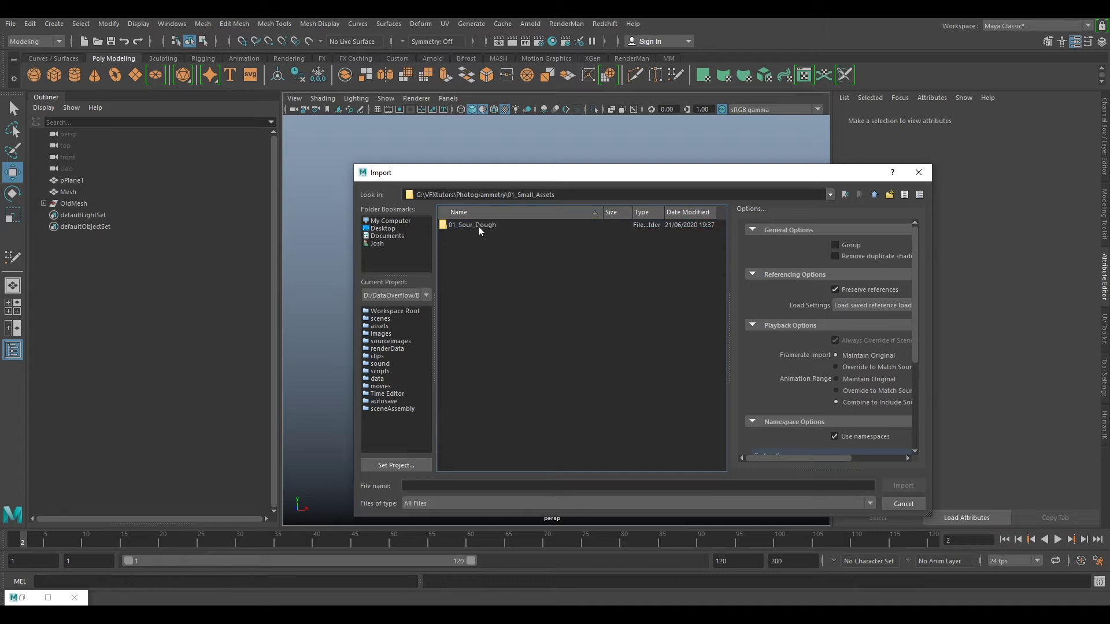
pyautogui.doubleClick(478, 225)
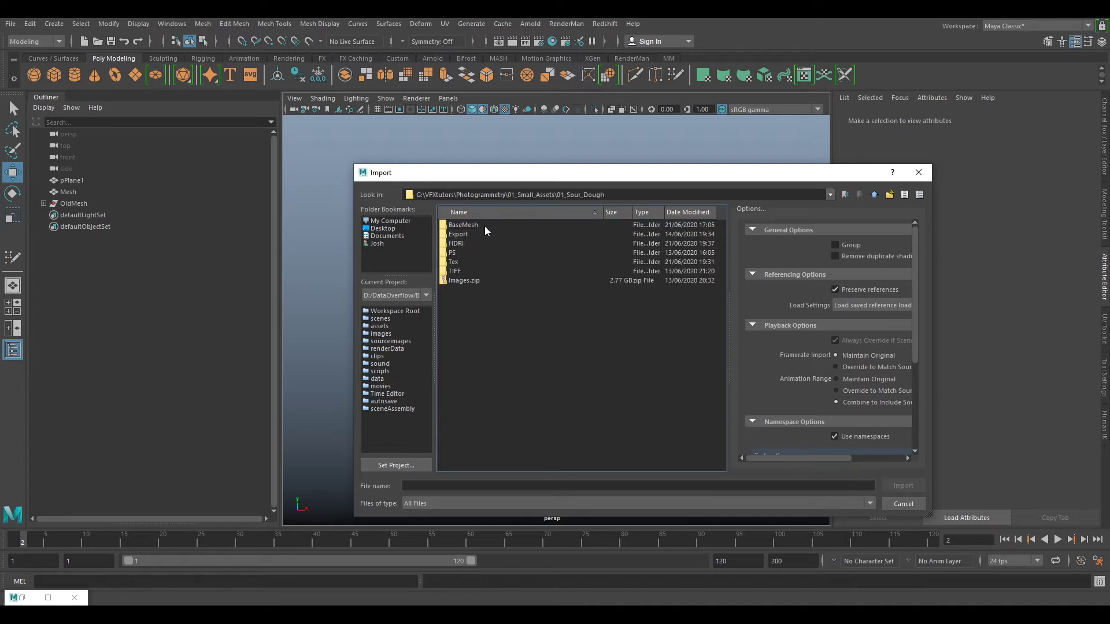
pyautogui.doubleClick(462, 262)
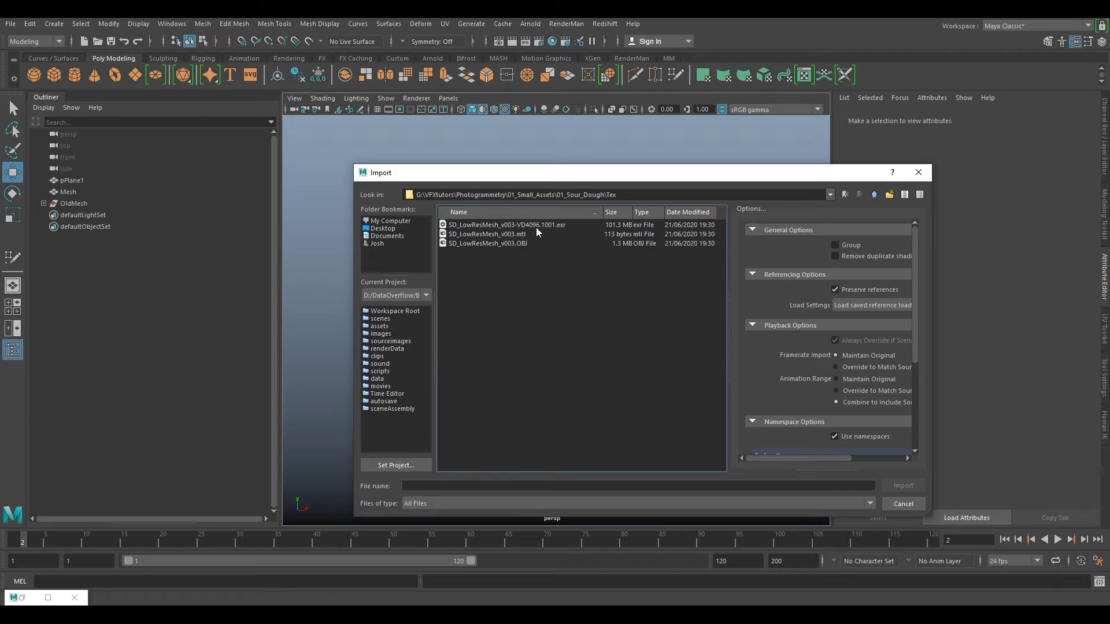
pyautogui.click(491, 244)
pyautogui.click(903, 486)
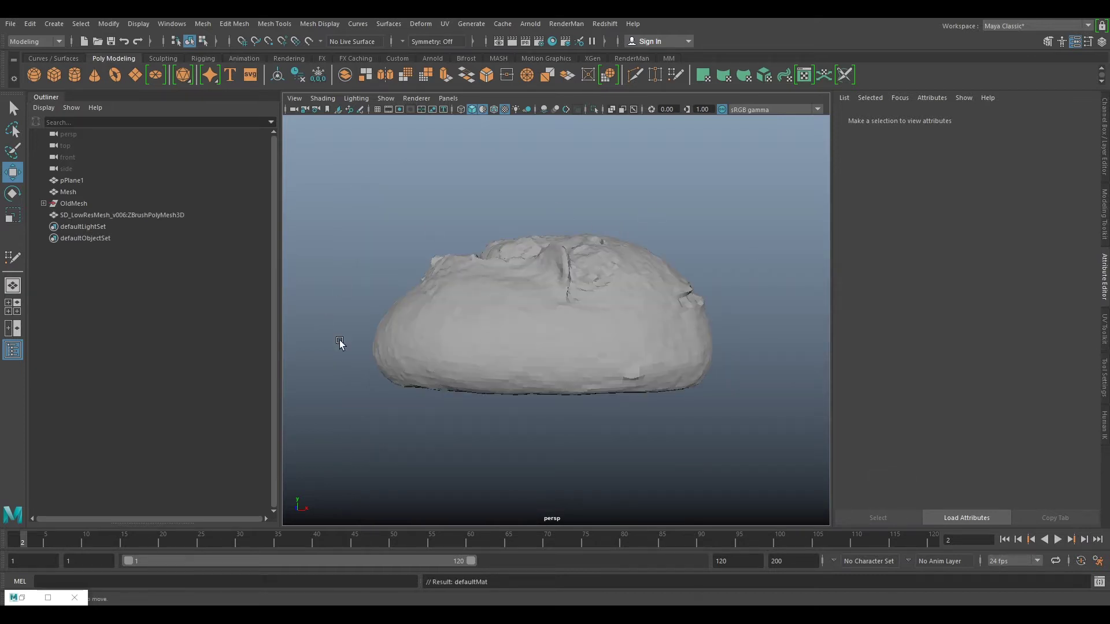
# Orbit around the imported bread mesh, select it in the Outliner, and open the Windows menu
pyautogui.keyDown('alt'); pyautogui.moveTo(598, 233); pyautogui.dragTo(599, 311); pyautogui.keyUp('alt')
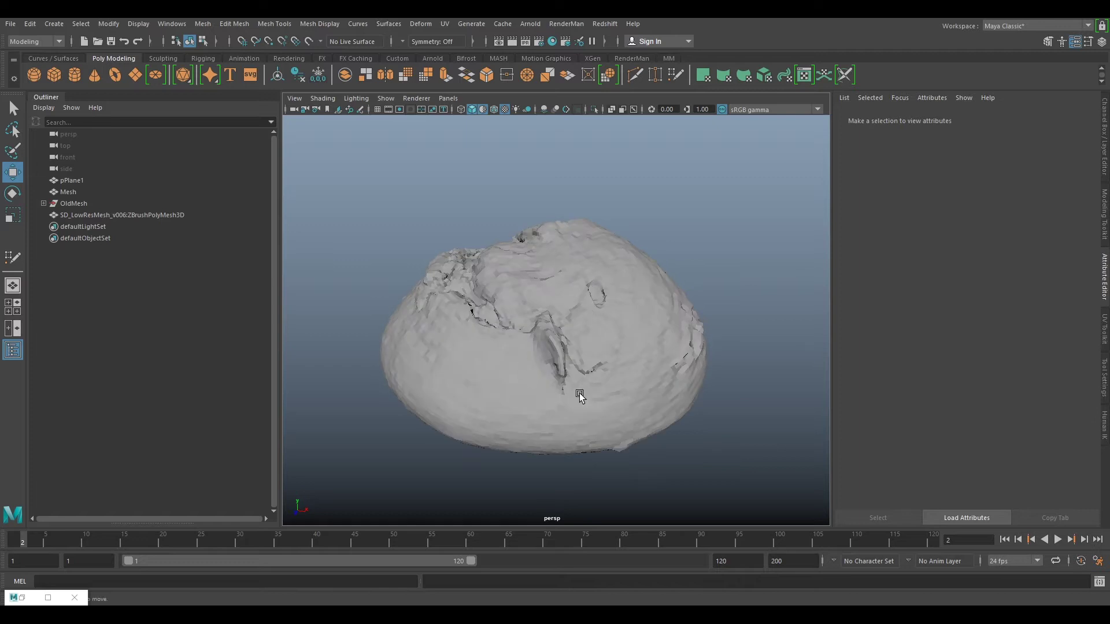
pyautogui.click(149, 215)
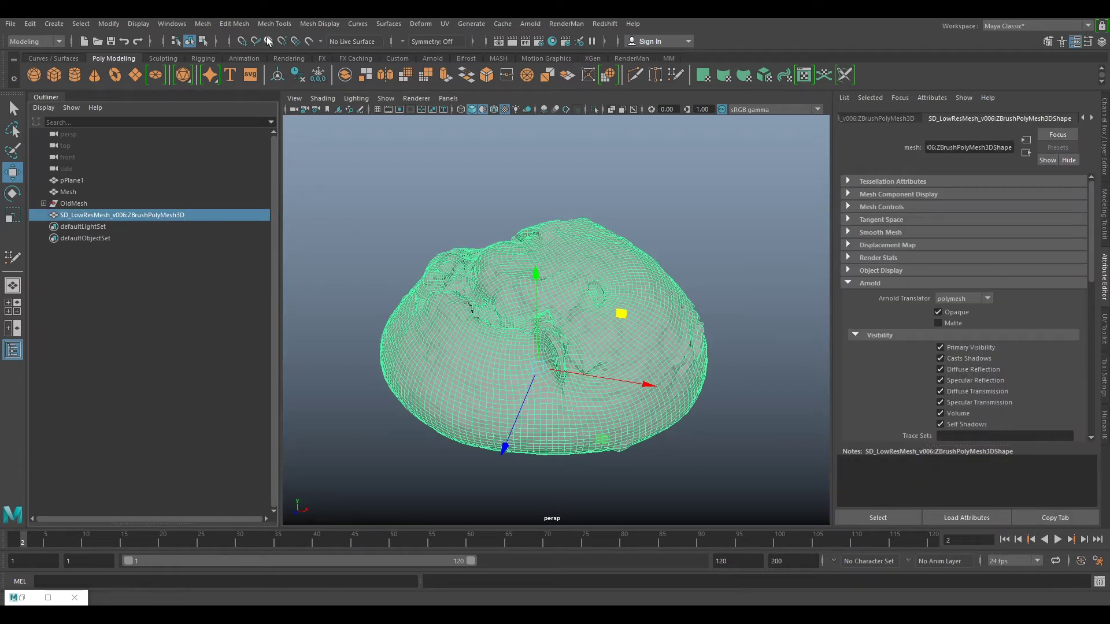
pyautogui.click(172, 26)
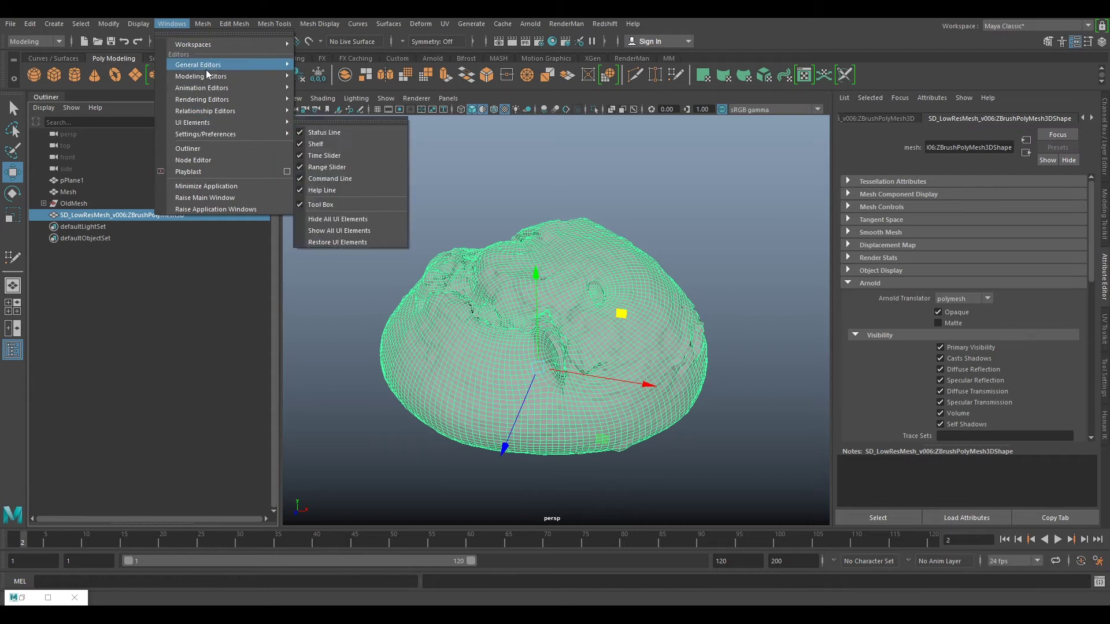
# Merge the SD_LowResMesh_v004 namespace into the root in the Namespace Editor
pyautogui.moveTo(232, 65)
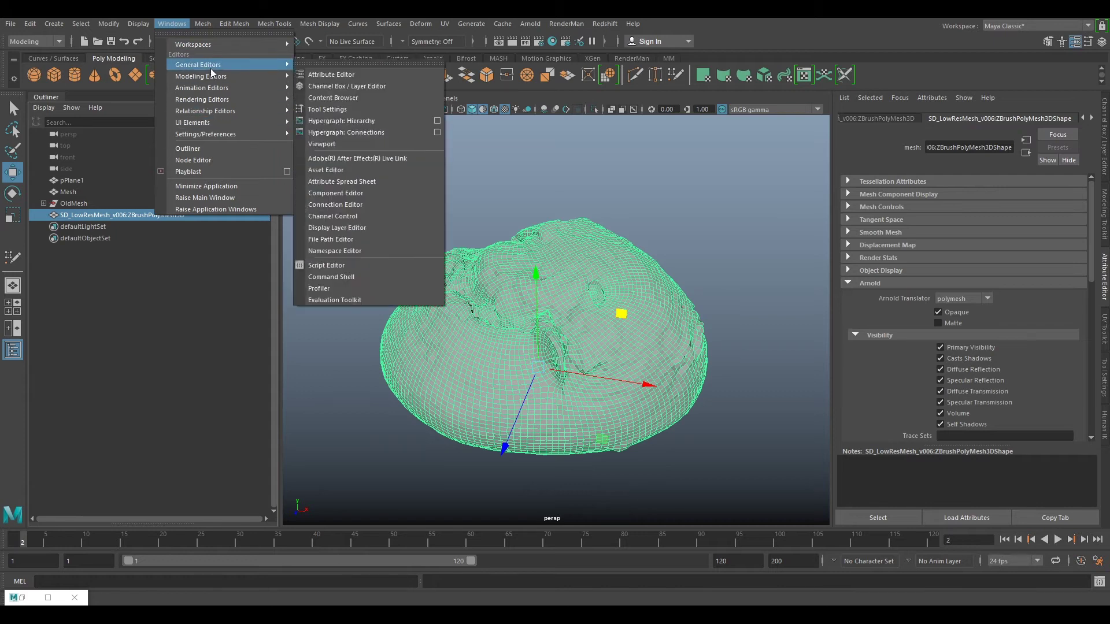
pyautogui.click(343, 251)
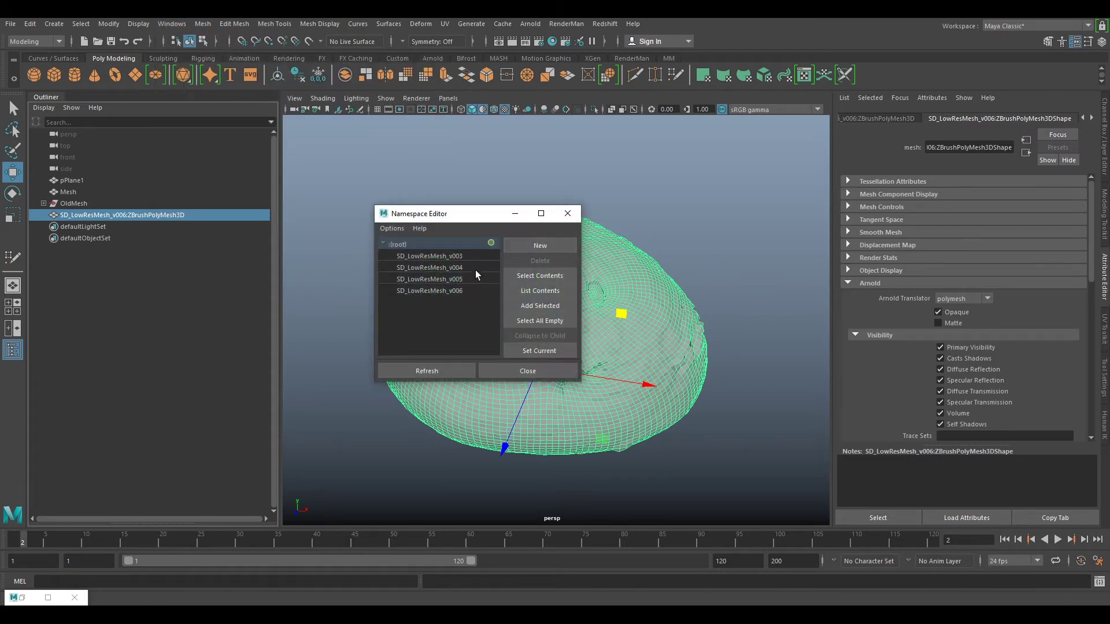
pyautogui.click(447, 291)
pyautogui.click(429, 265)
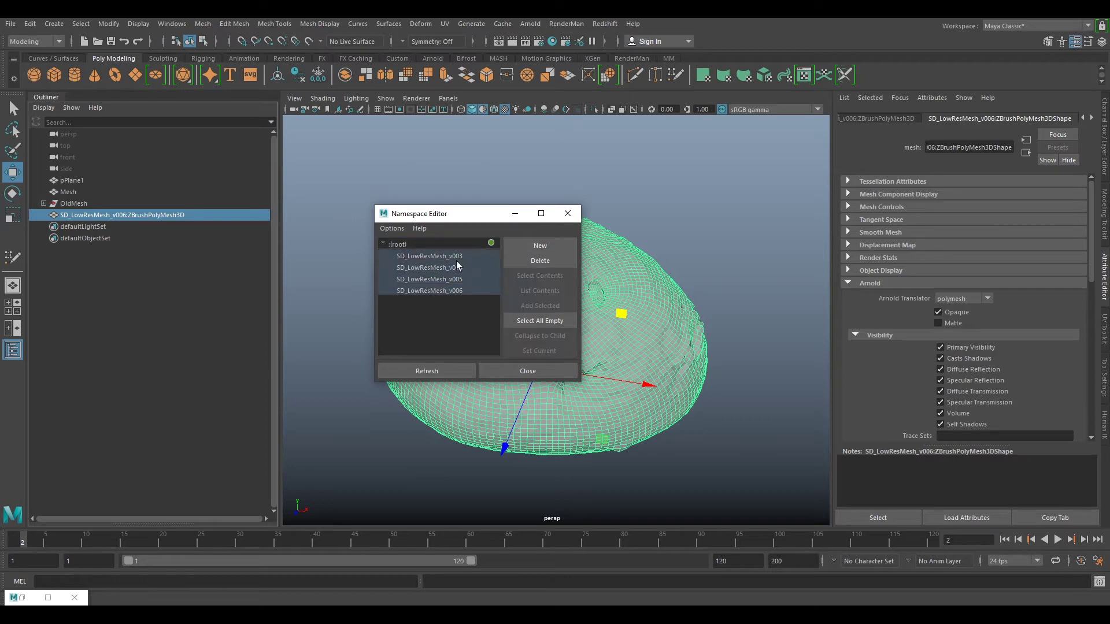
pyautogui.click(559, 263)
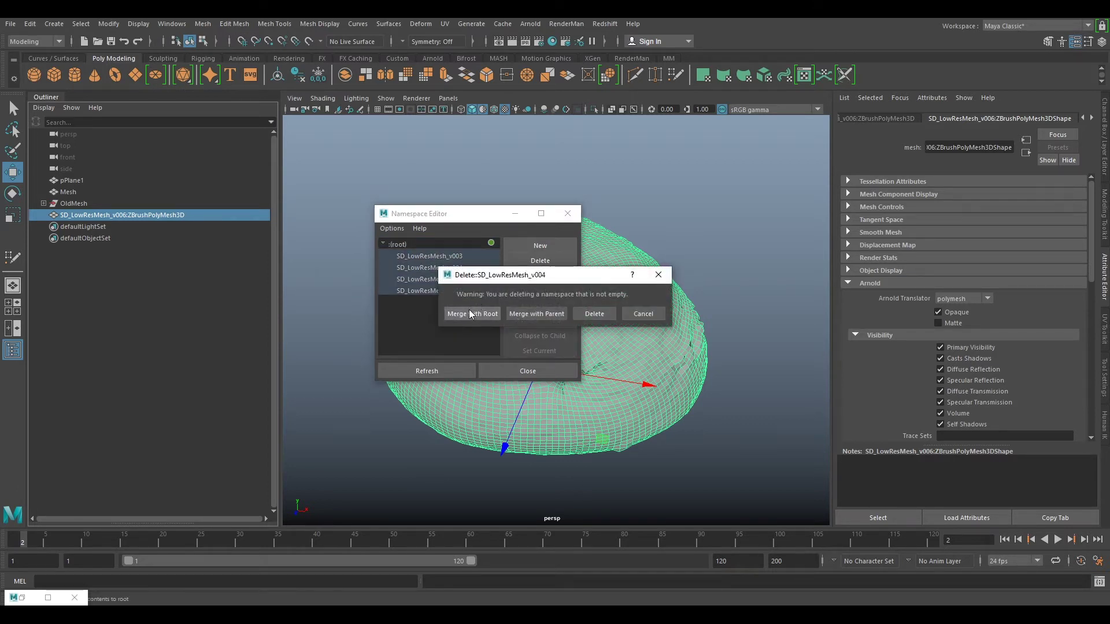
pyautogui.click(470, 312)
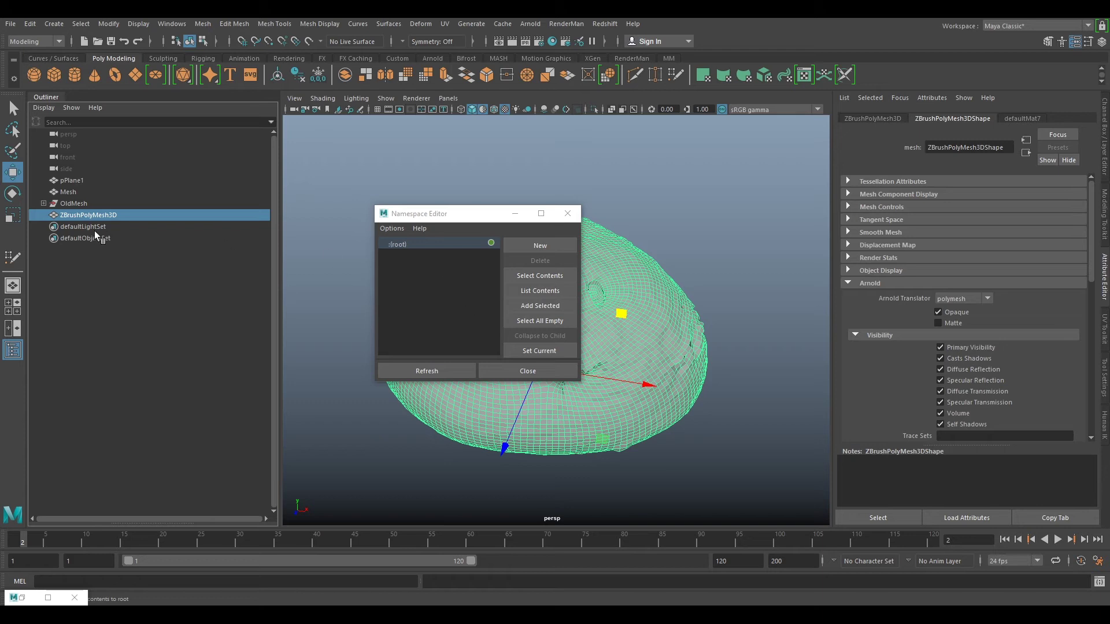
pyautogui.click(568, 213)
# Rename the imported mesh to SD_BaseMesh_geo in the Outliner
pyautogui.doubleClick(123, 214)
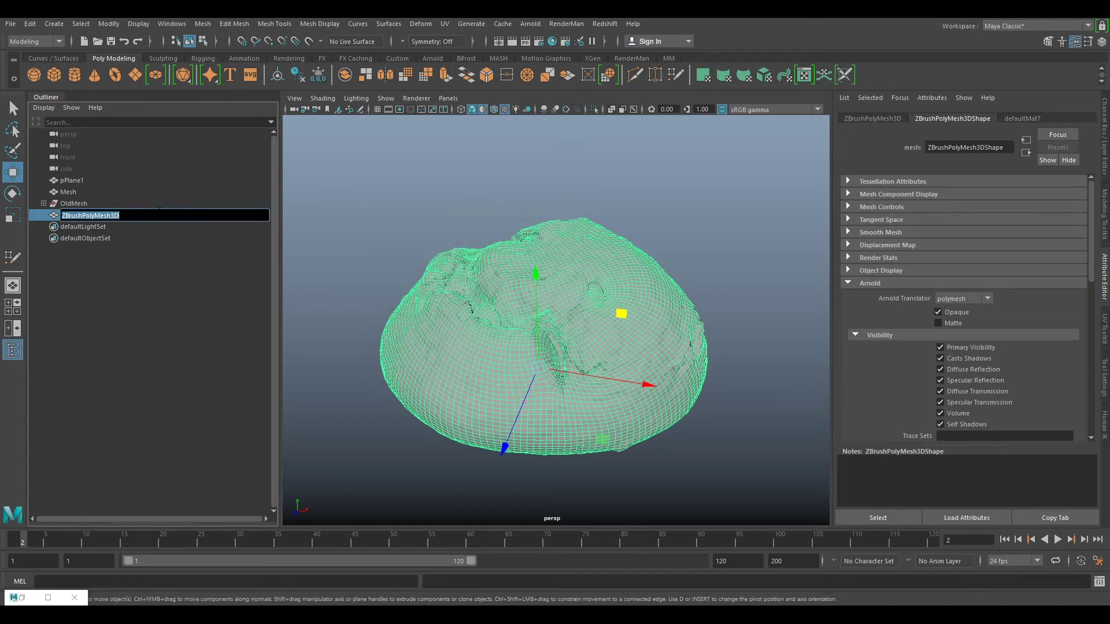
pyautogui.write('SD_BaseMEsh')
pyautogui.press('BackSpace')
pyautogui.write('eMesh_geo')
pyautogui.press('Return')
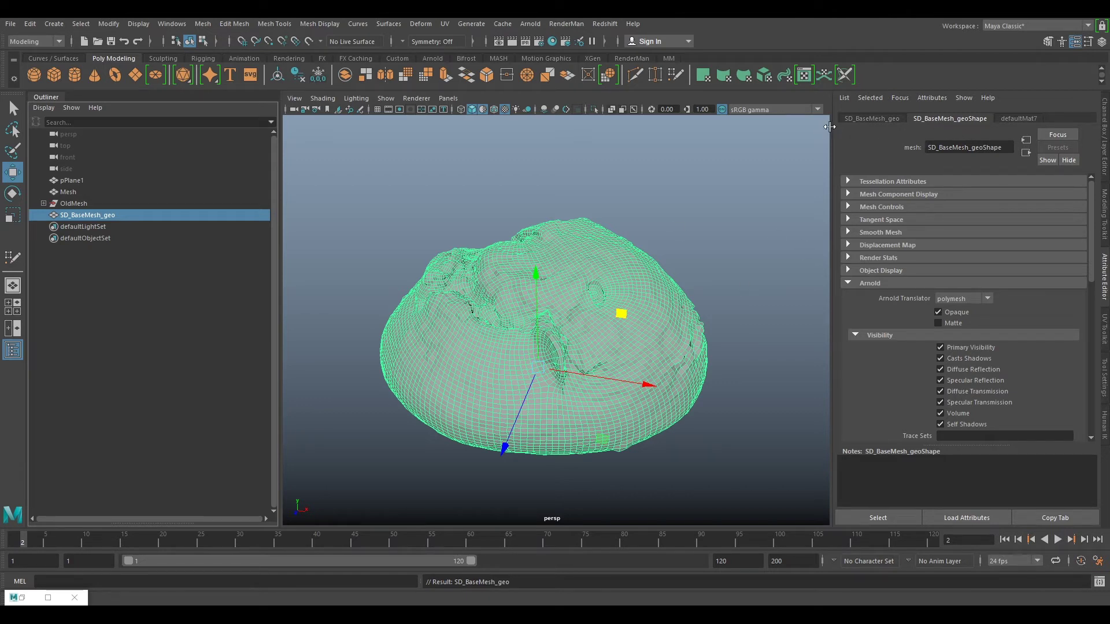
# Select the sourdough mesh and show its shape node's Arnold attributes
pyautogui.click(707, 238)
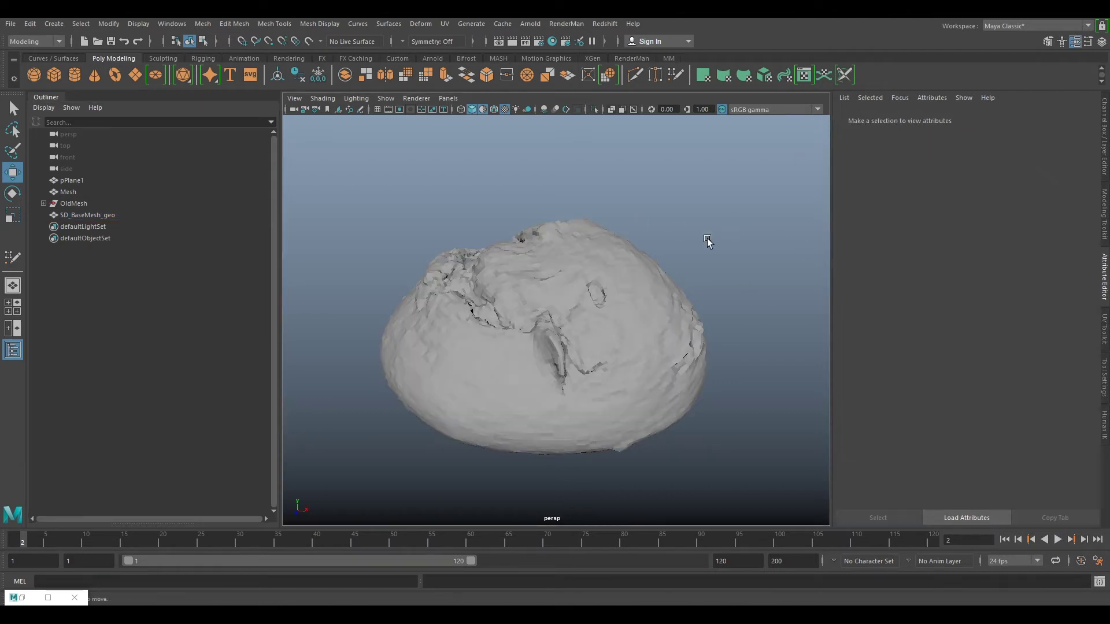
pyautogui.click(633, 287)
pyautogui.click(882, 117)
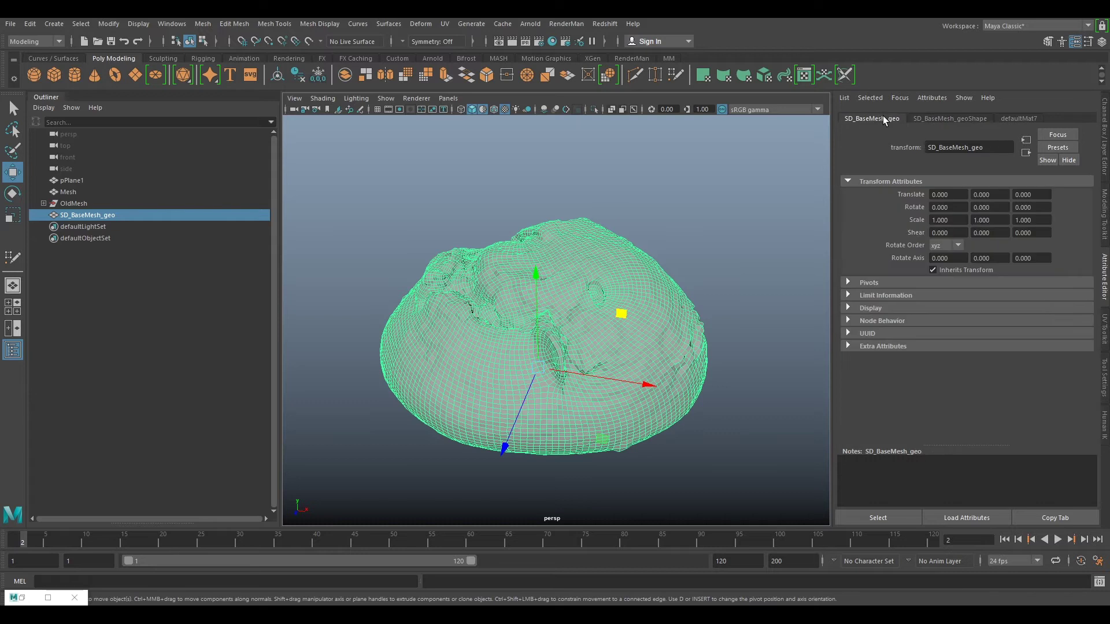
pyautogui.click(948, 119)
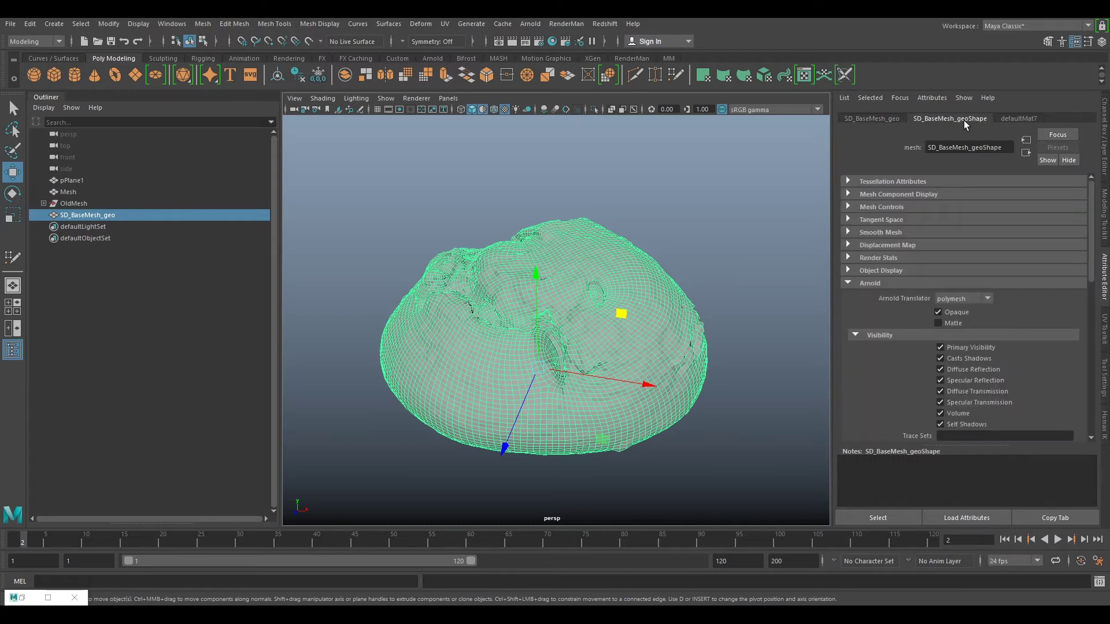
pyautogui.click(849, 282)
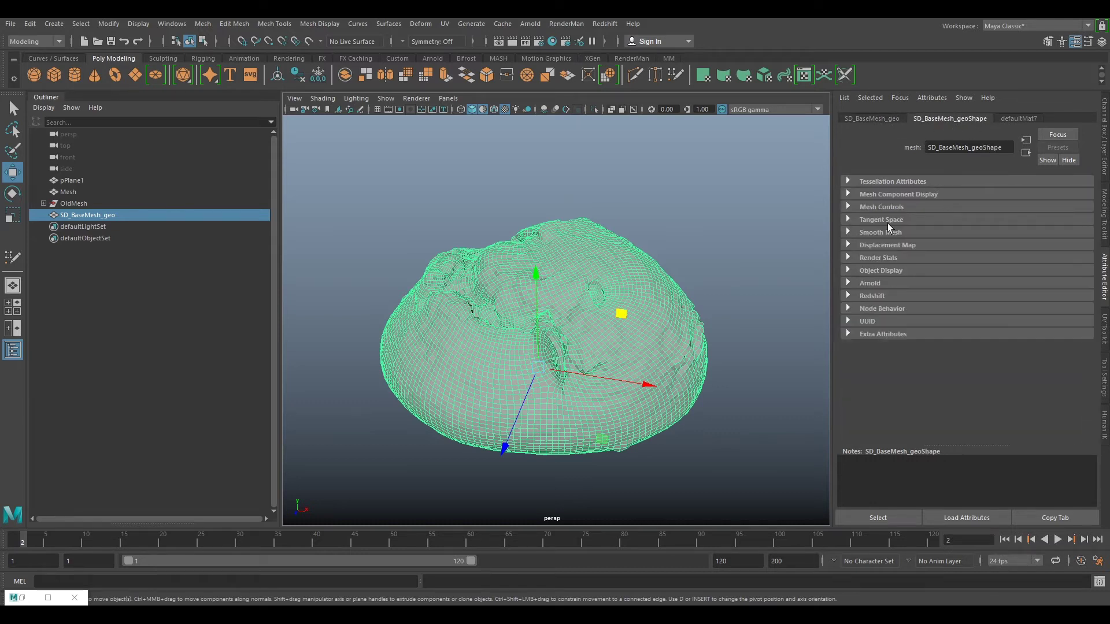
pyautogui.click(848, 284)
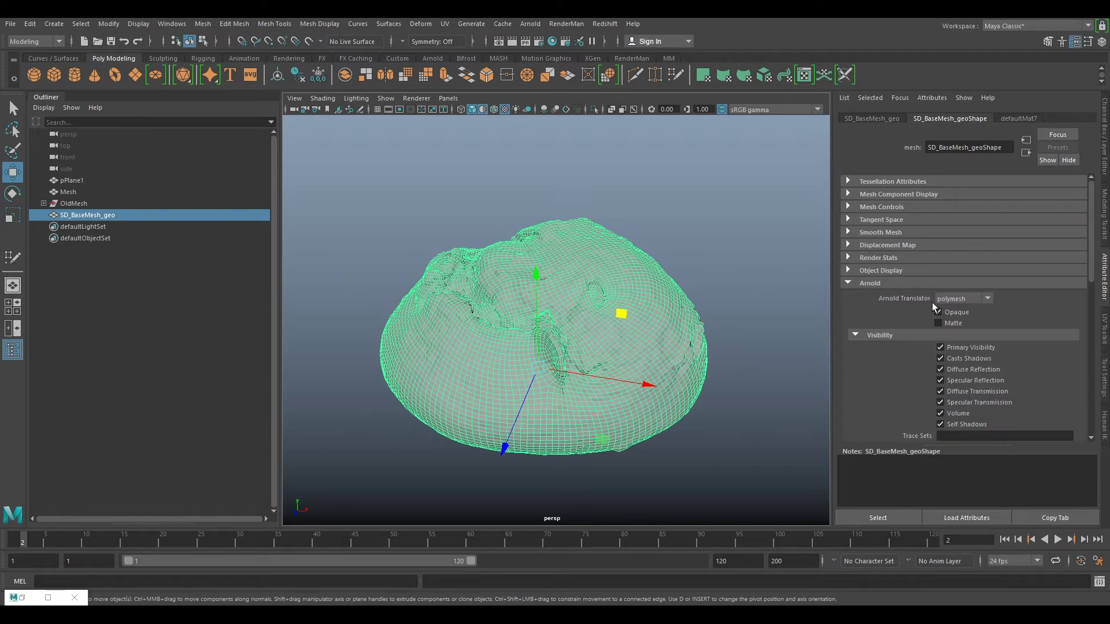
pyautogui.scroll(-5, 928, 303)
pyautogui.scroll(-7, 907, 301)
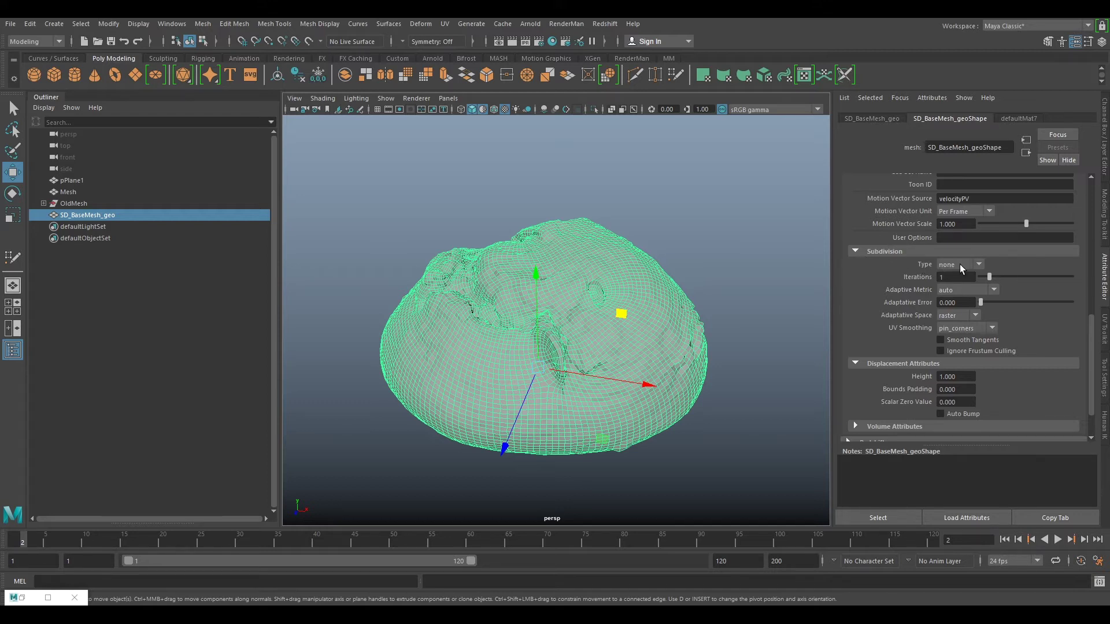
# Set Arnold subdivision to catclark, 5 iterations, linear UV smoothing, bounds padding 0
pyautogui.click(960, 264)
pyautogui.click(952, 290)
pyautogui.click(956, 277)
pyautogui.click(957, 328)
pyautogui.click(954, 364)
pyautogui.click(956, 390)
pyautogui.click(692, 238)
pyautogui.click(459, 347)
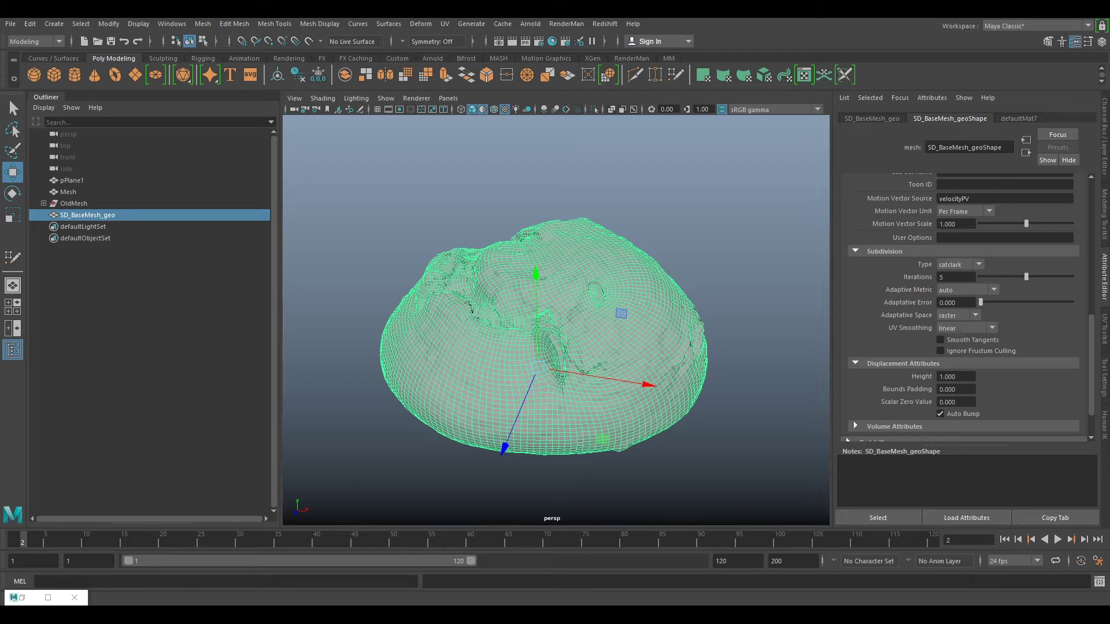
# Create an aiStandardSurface material from the Arnold nodes in the Hypershade
pyautogui.click(552, 41)
pyautogui.moveTo(473, 131); pyautogui.dragTo(570, 72)
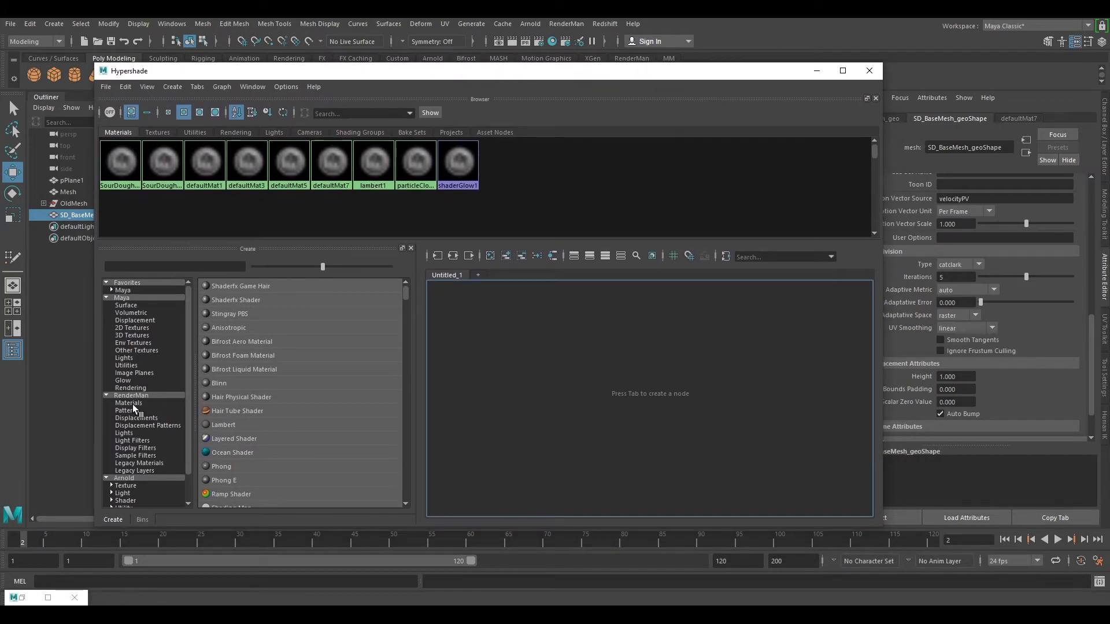
pyautogui.scroll(-1, 133, 404)
pyautogui.click(122, 447)
pyautogui.scroll(-1, 294, 403)
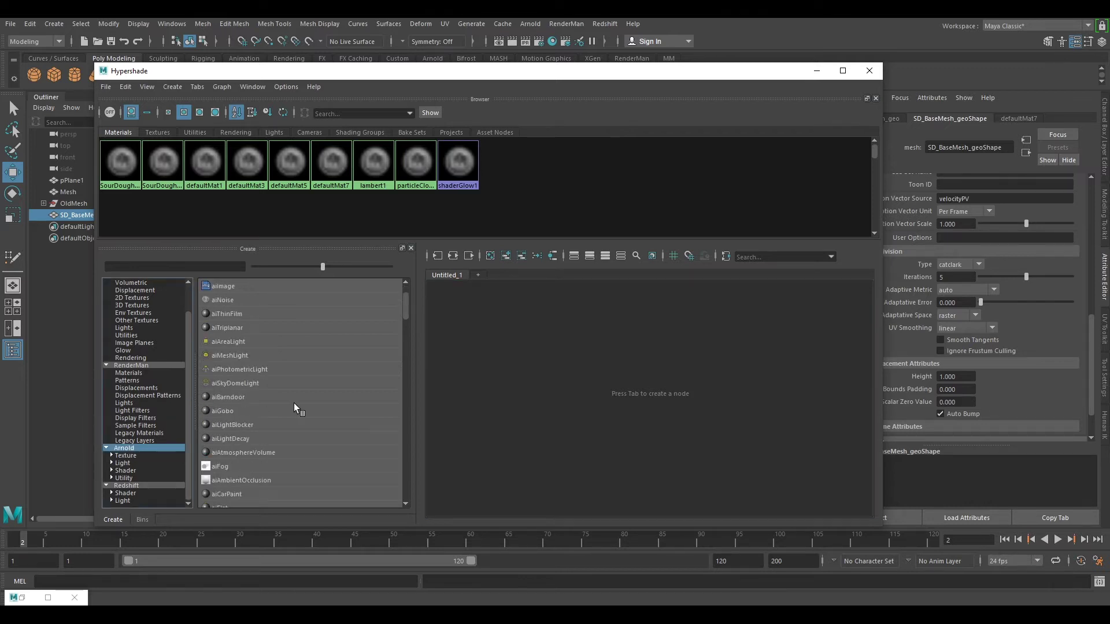
pyautogui.scroll(-5, 294, 404)
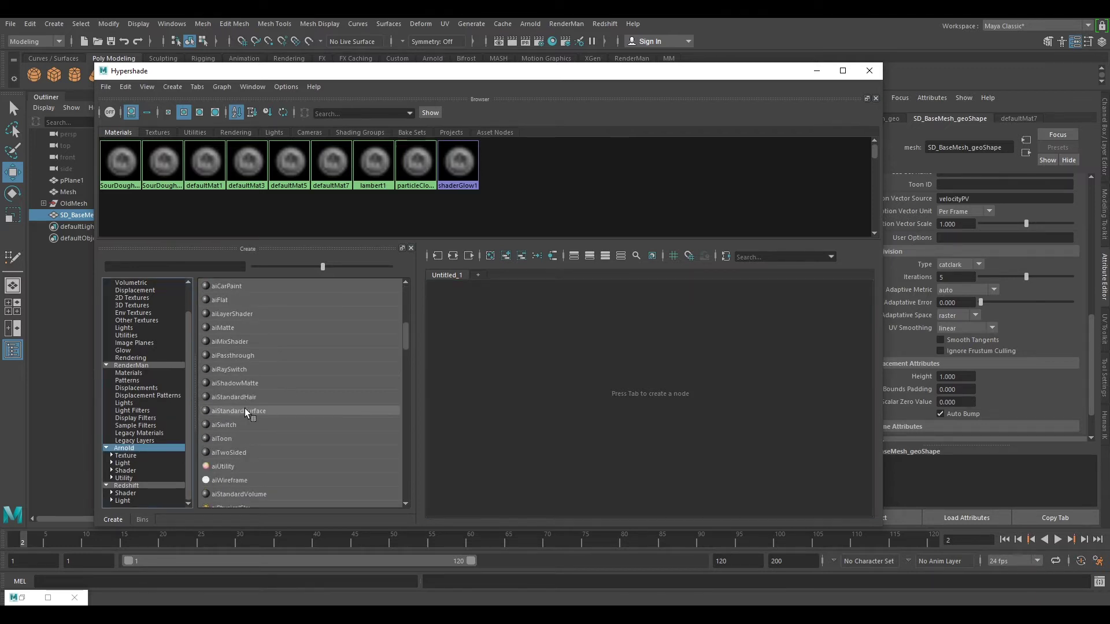
pyautogui.click(244, 411)
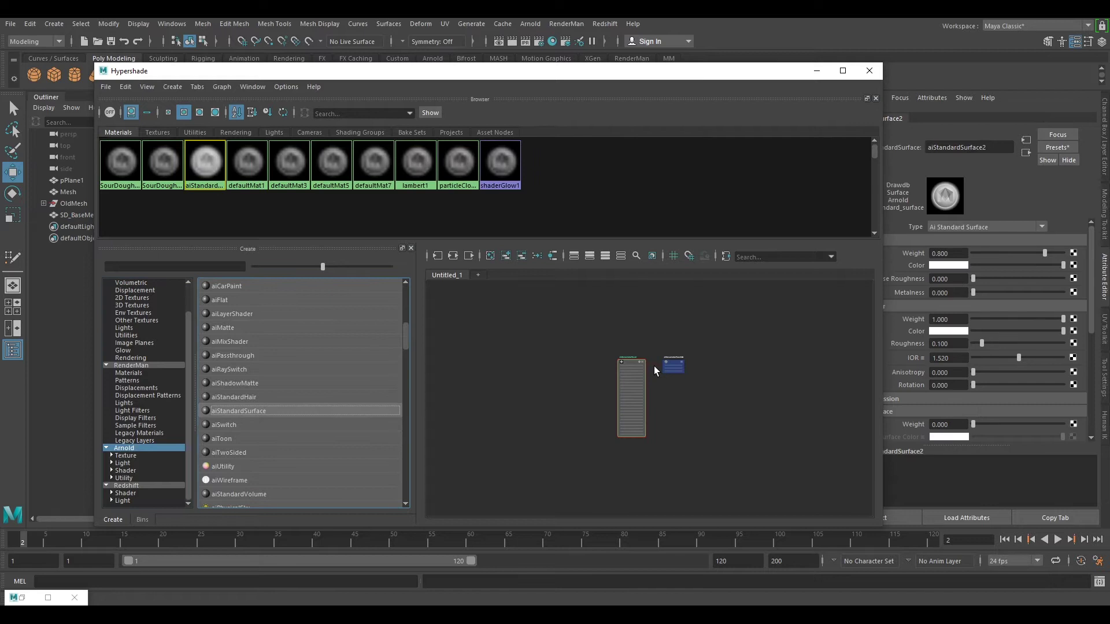
pyautogui.scroll(3, 657, 381)
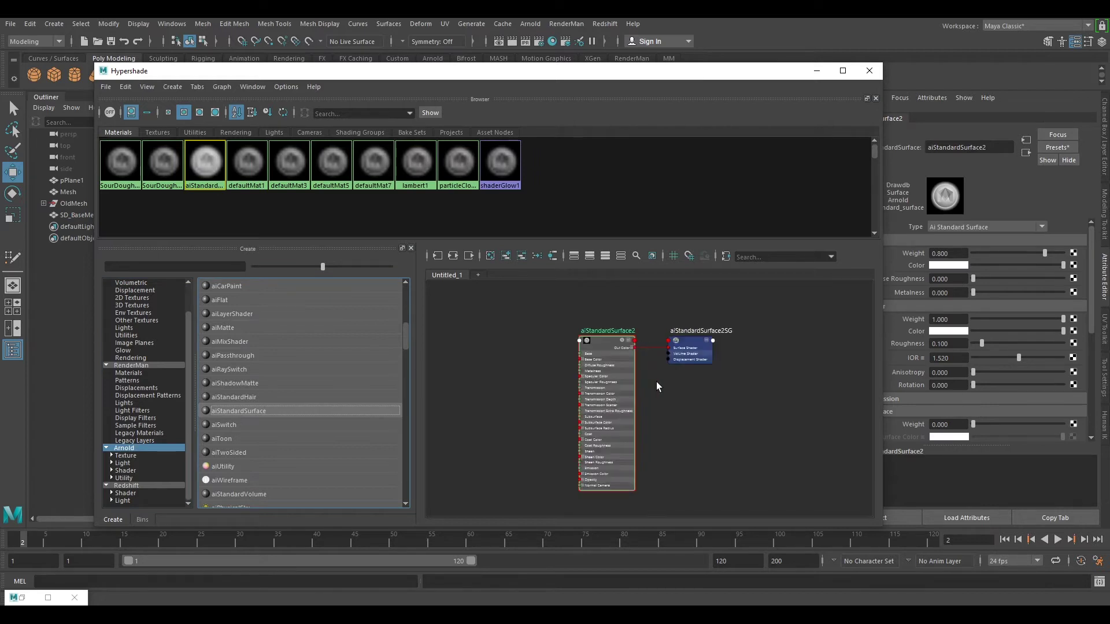
# Set aiStandardSurface2's specular weight to 0 and arrange it beside its shading group
pyautogui.click(608, 341)
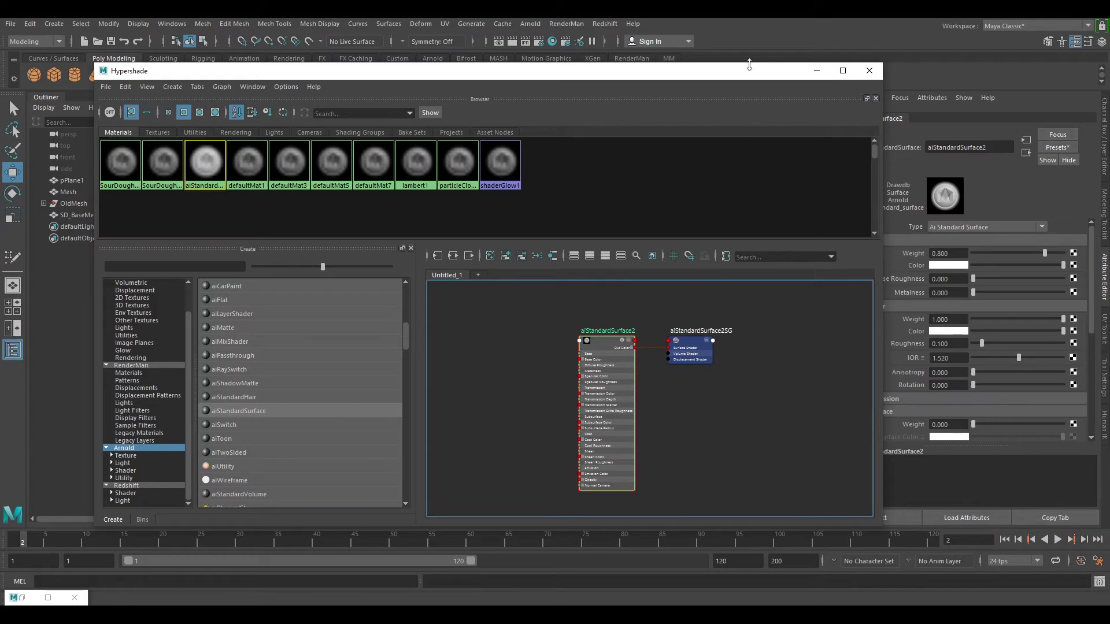
pyautogui.moveTo(749, 70); pyautogui.dragTo(677, 54)
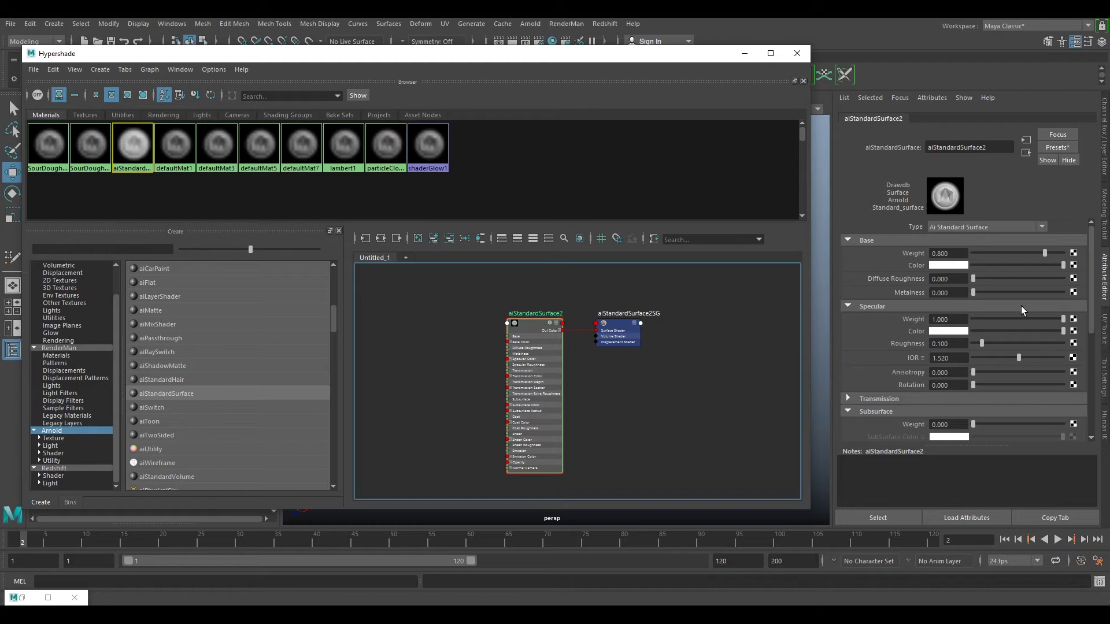
pyautogui.moveTo(1002, 319); pyautogui.dragTo(971, 319)
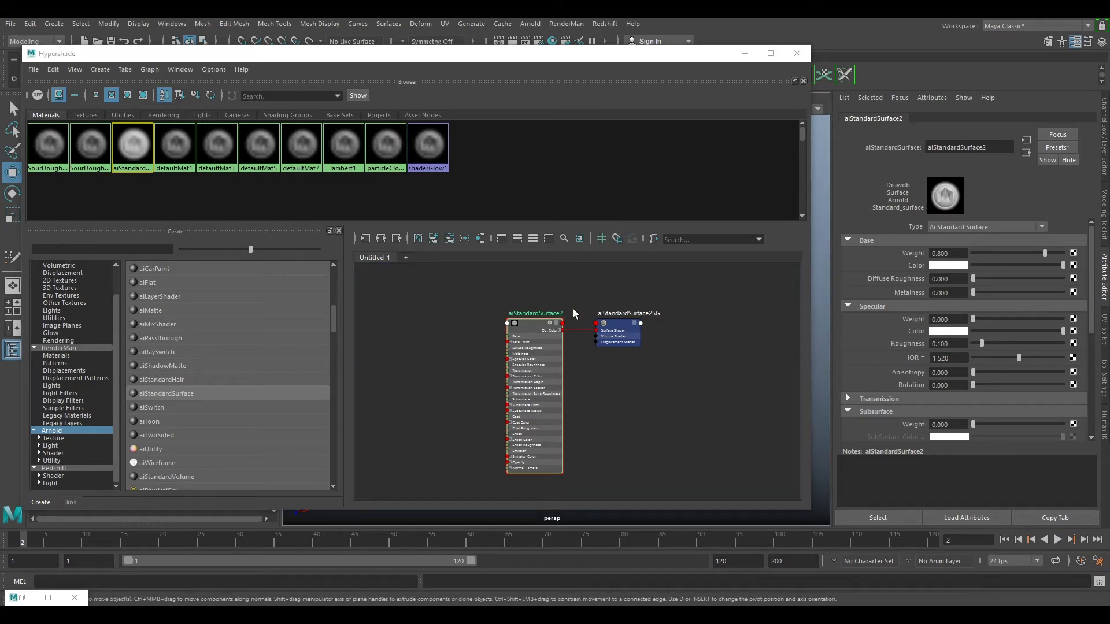
pyautogui.moveTo(533, 319); pyautogui.dragTo(442, 307)
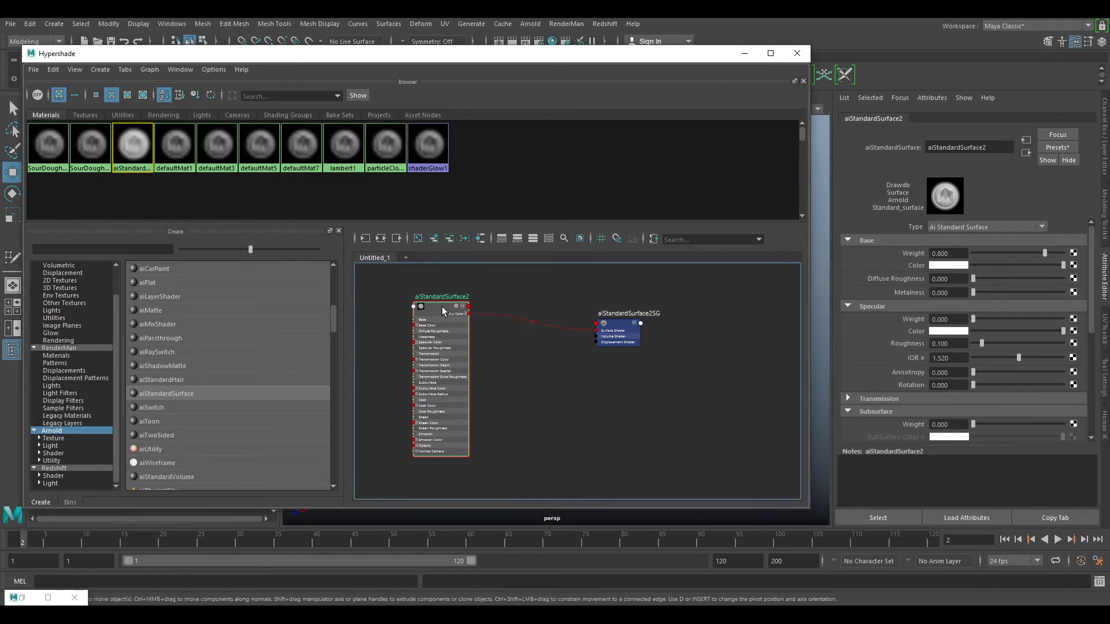
pyautogui.moveTo(640, 328); pyautogui.dragTo(738, 304)
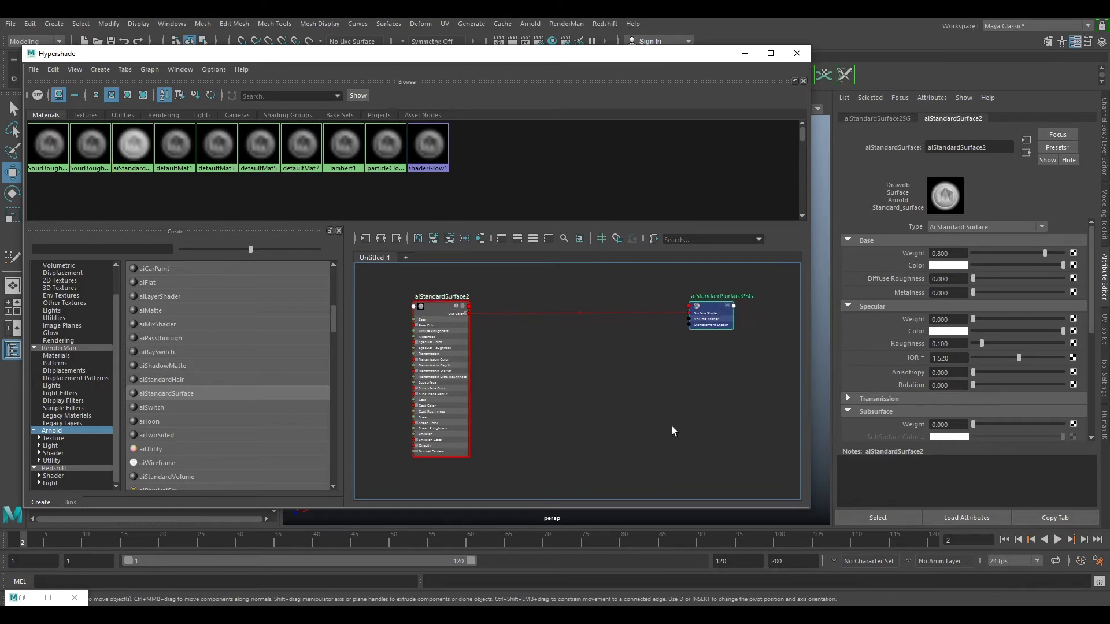
# Add a file texture node (file3 with place2dTexture3) via the 'file' node search
pyautogui.scroll(-2, 651, 431)
pyautogui.keyDown('alt'); pyautogui.moveTo(647, 434); pyautogui.dragTo(615, 379, button='middle'); pyautogui.keyUp('alt')
pyautogui.click(615, 378)
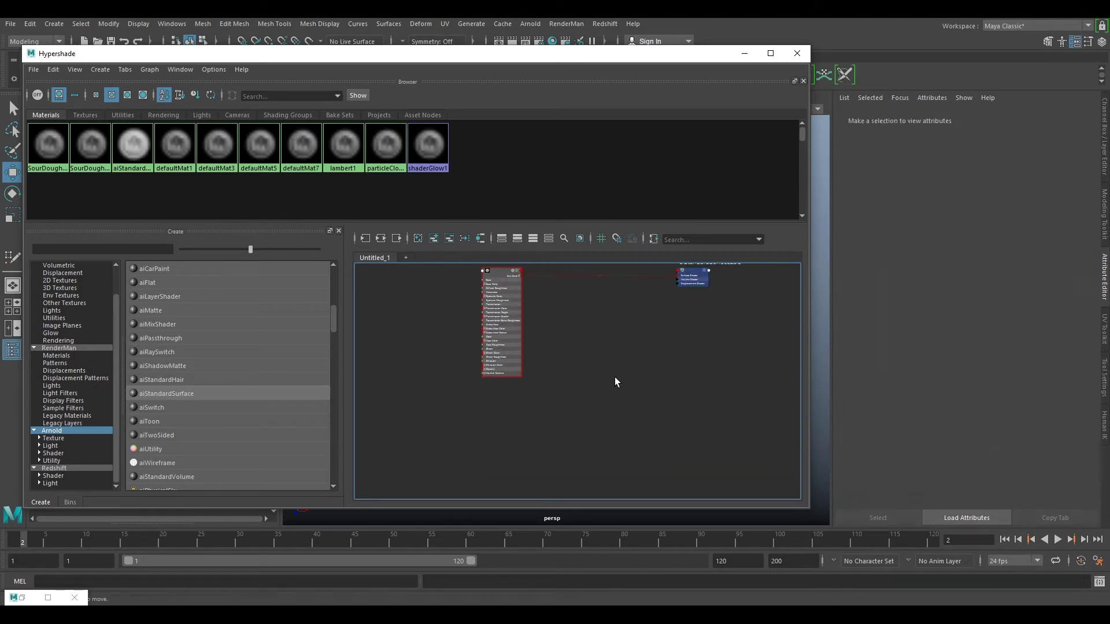
pyautogui.press('Tab')
pyautogui.write('file')
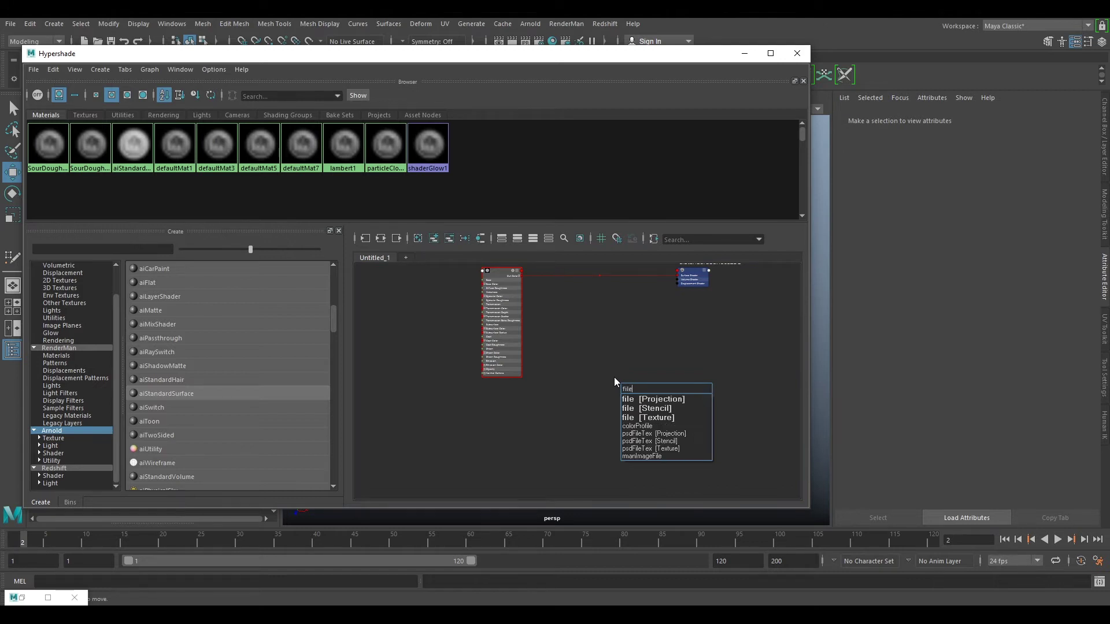
pyautogui.click(660, 418)
pyautogui.moveTo(627, 386); pyautogui.dragTo(482, 425)
pyautogui.moveTo(667, 383); pyautogui.dragTo(560, 411)
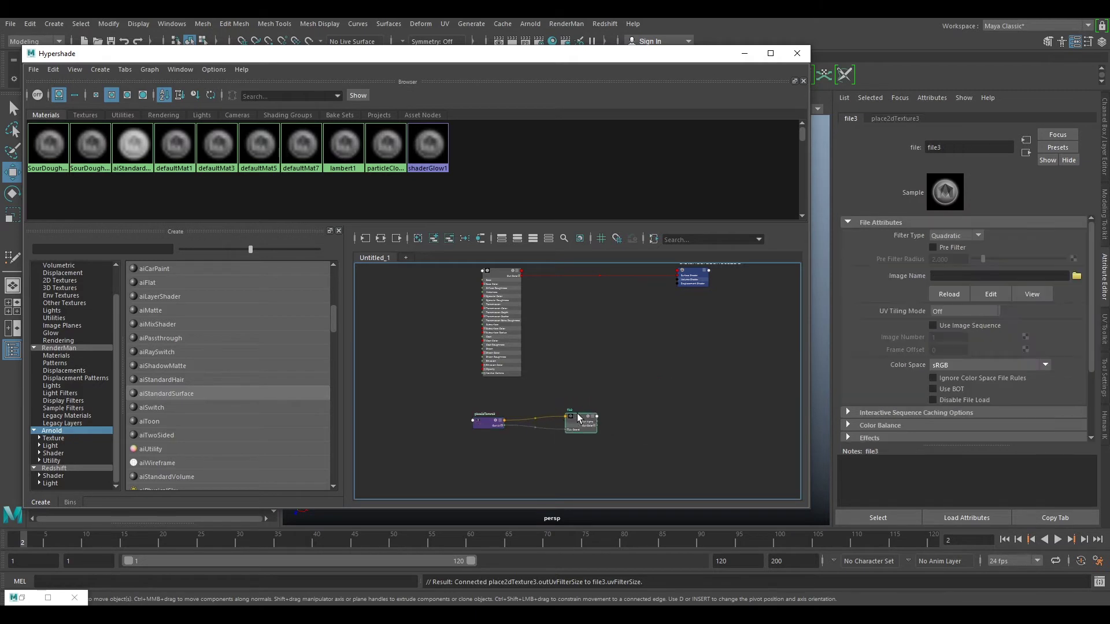
# Collapse the aiStandardSurface2 node and arrange file3 and place2dTexture3 in the framed graph
pyautogui.click(518, 272)
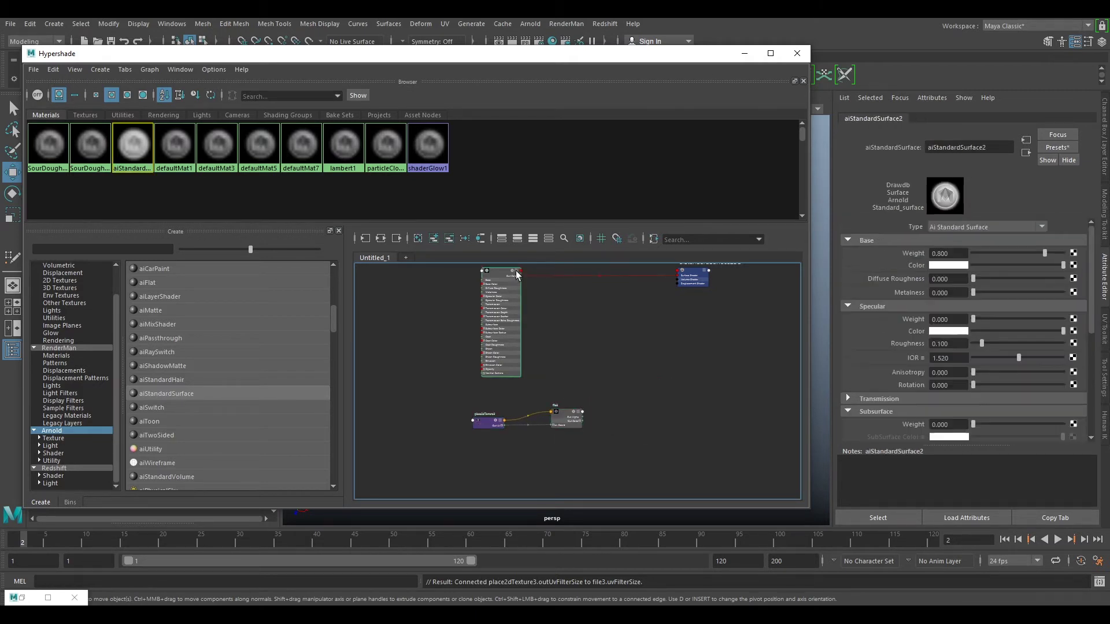
pyautogui.scroll(3, 552, 292)
pyautogui.press('f')
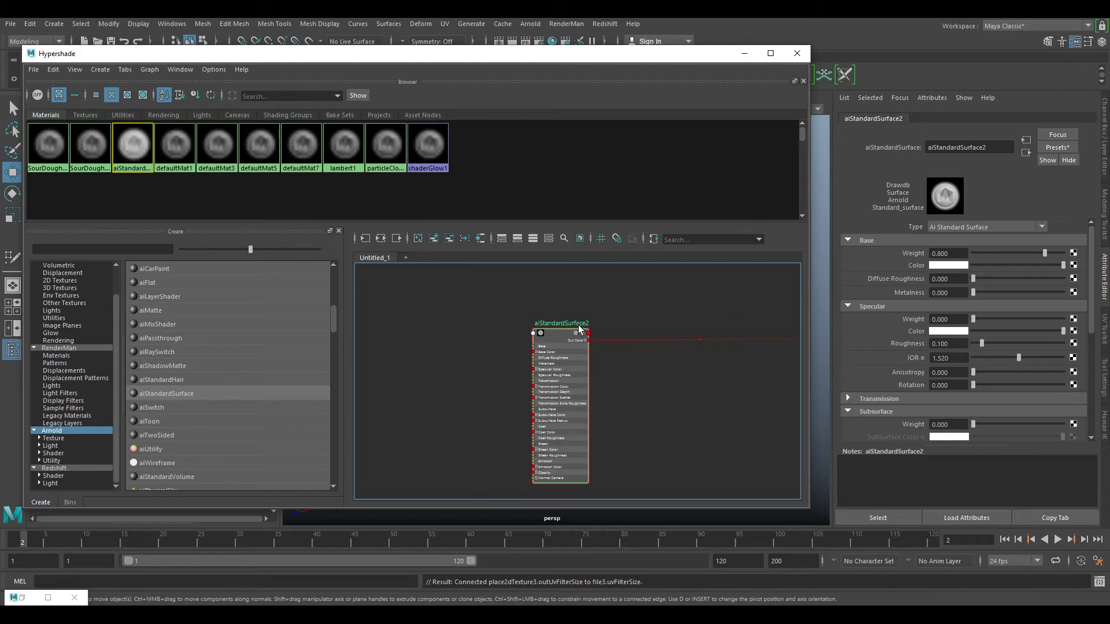
pyautogui.click(583, 334)
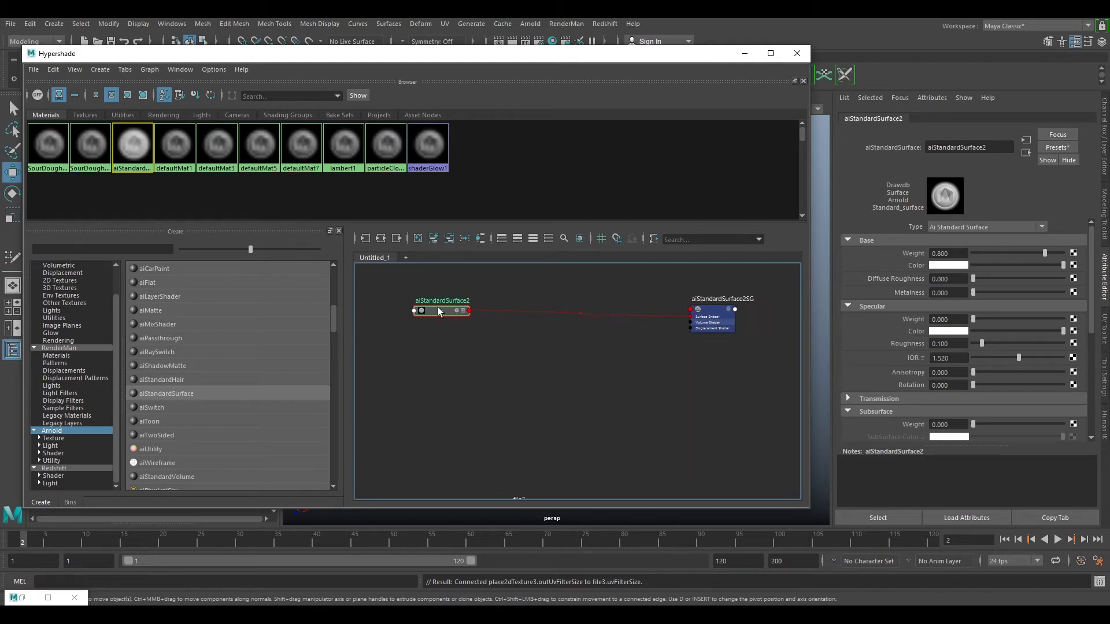
pyautogui.press('a')
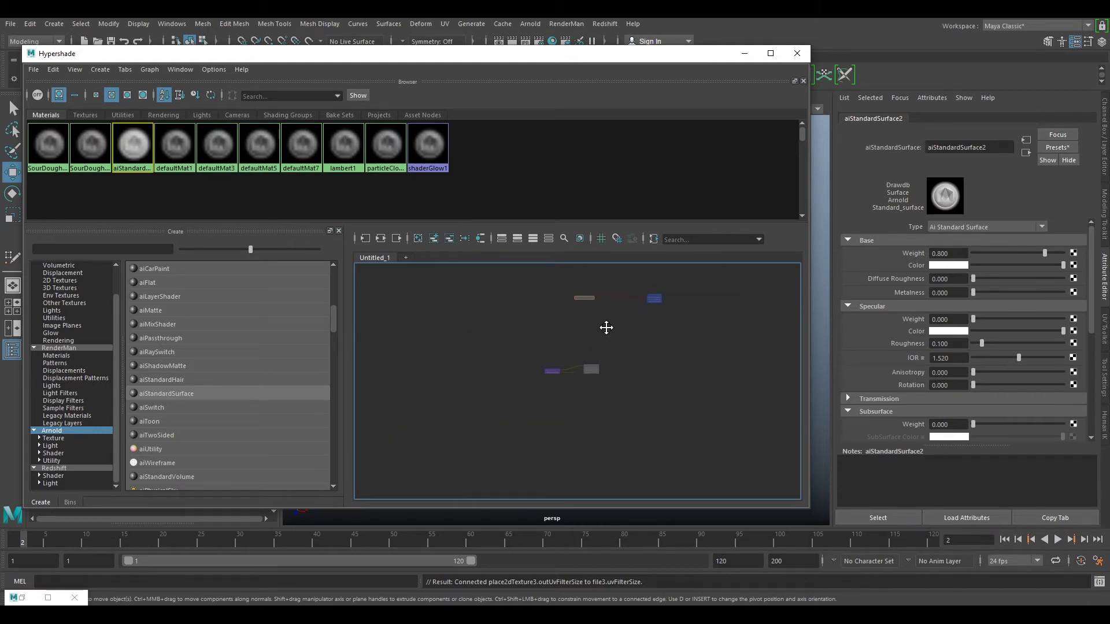
pyautogui.moveTo(567, 435); pyautogui.dragTo(584, 387)
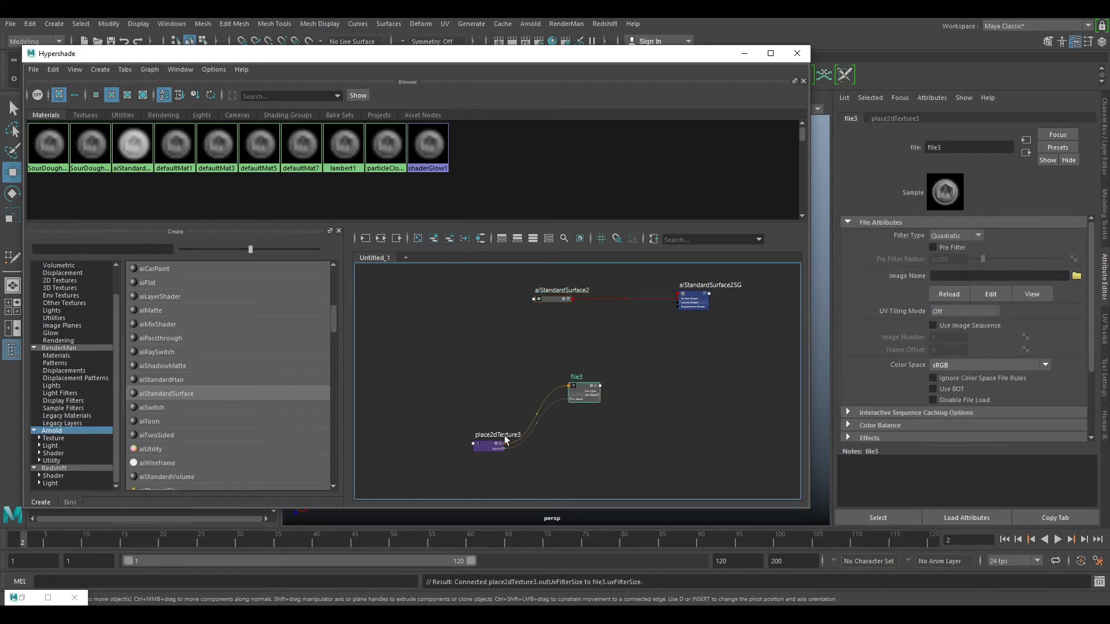
pyautogui.moveTo(489, 446); pyautogui.dragTo(496, 422)
pyautogui.press('f')
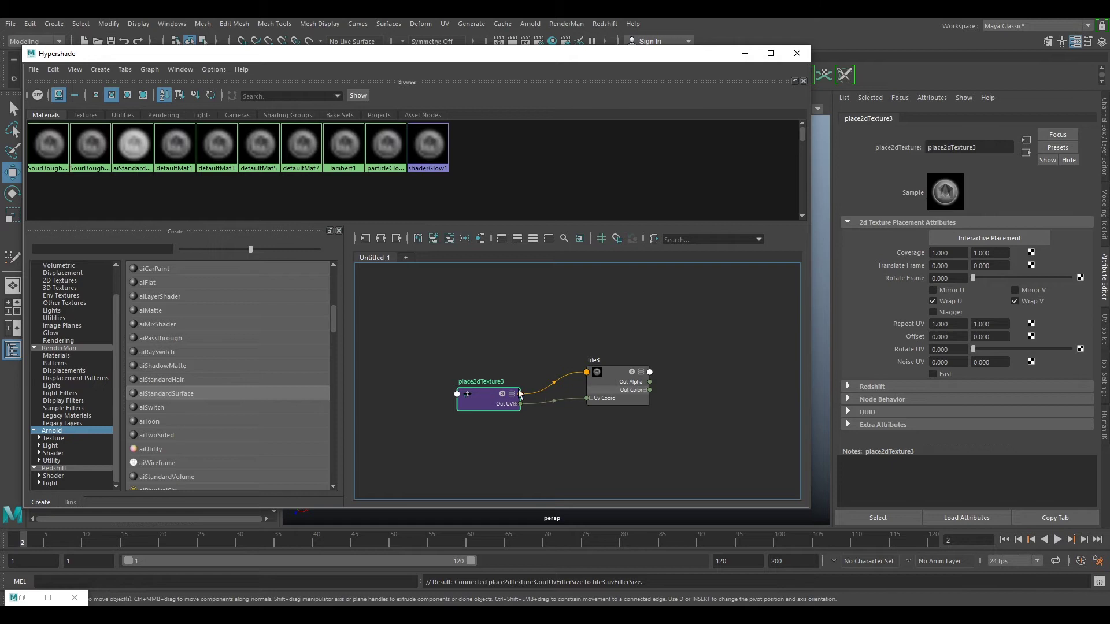
# Set file3's filter type to off, UV tiling to UDIM (Mari), and colour space to Raw
pyautogui.click(613, 379)
pyautogui.keyDown('alt'); pyautogui.moveTo(717, 318); pyautogui.dragTo(661, 313, button='middle'); pyautogui.keyUp('alt')
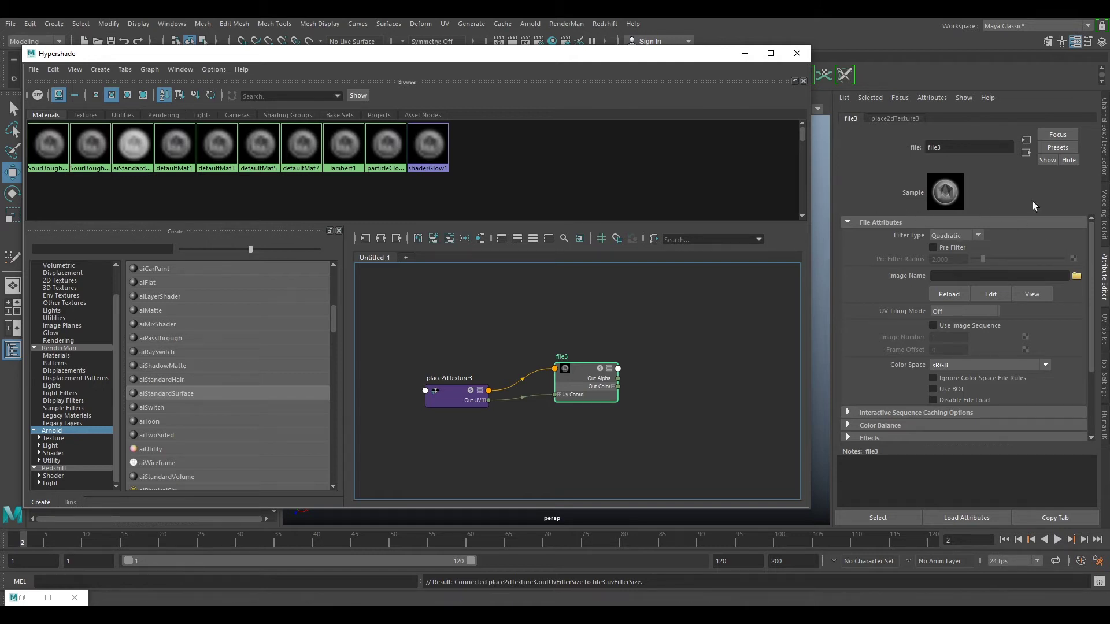
pyautogui.click(947, 236)
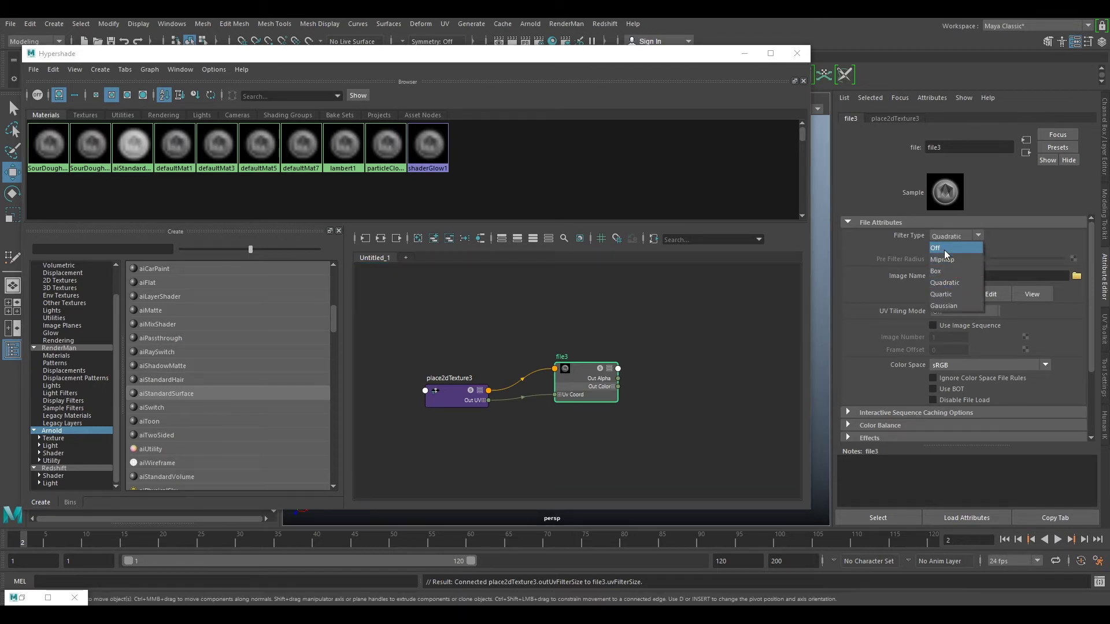
pyautogui.click(945, 248)
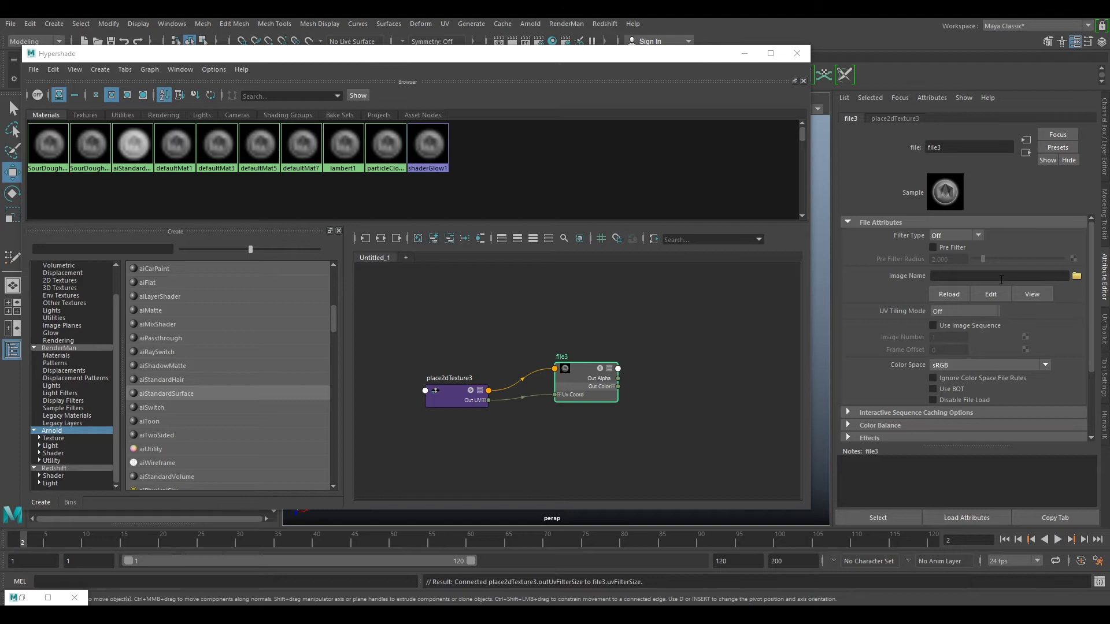
pyautogui.click(943, 312)
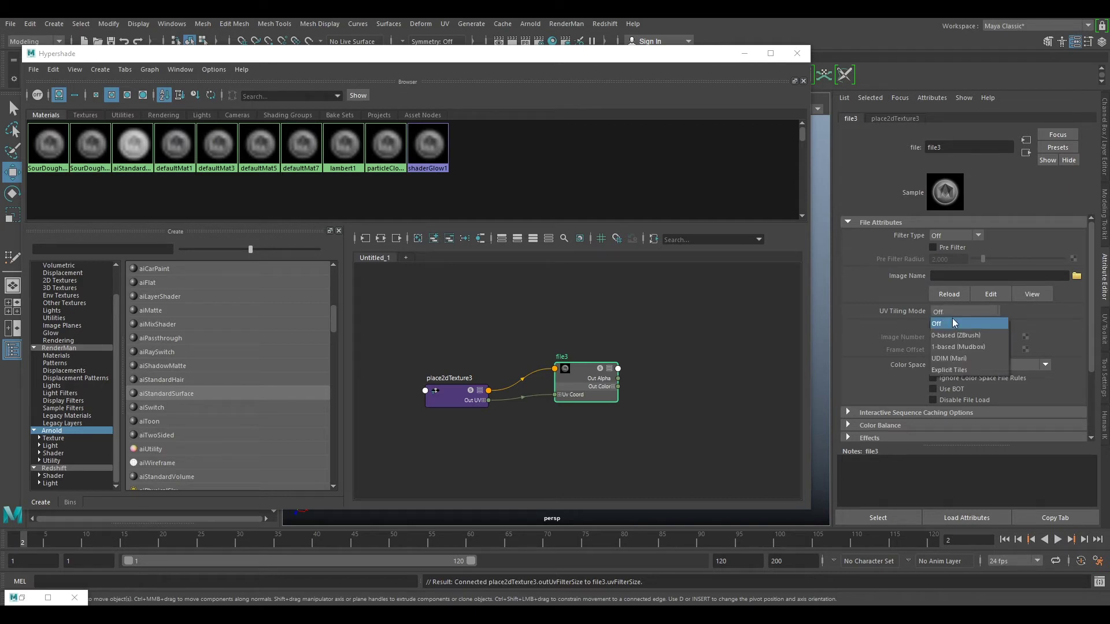
pyautogui.click(954, 358)
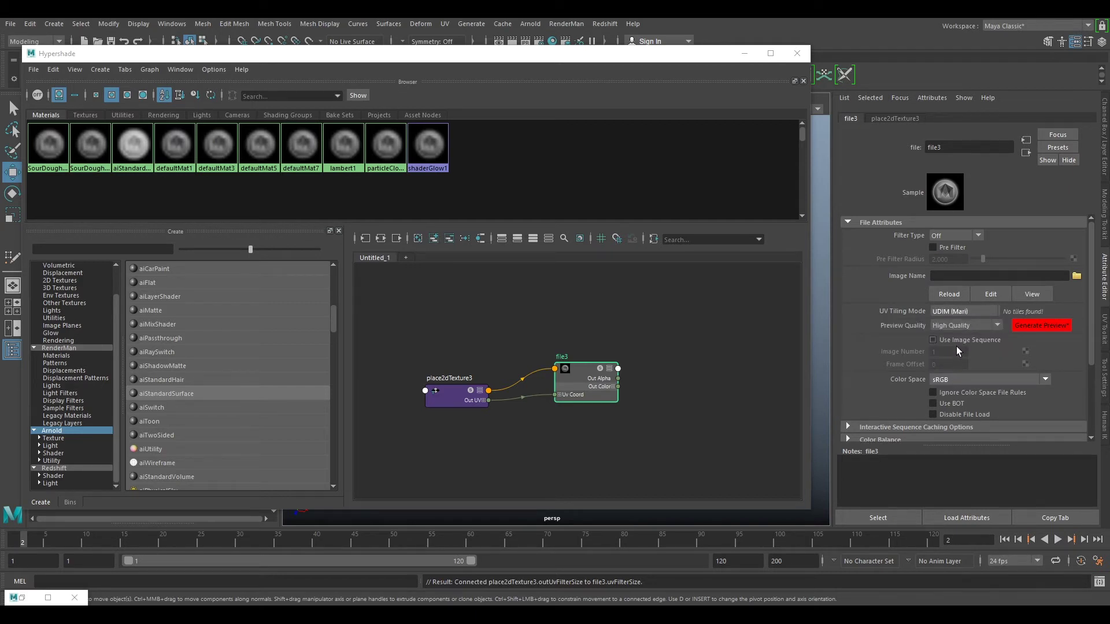
pyautogui.click(948, 379)
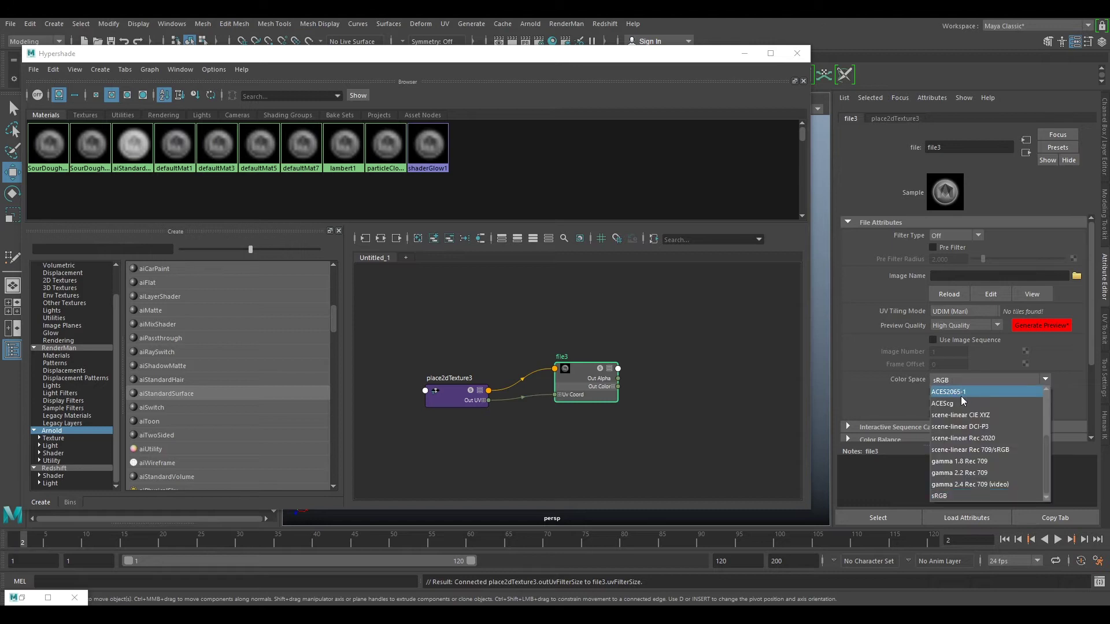
pyautogui.click(957, 461)
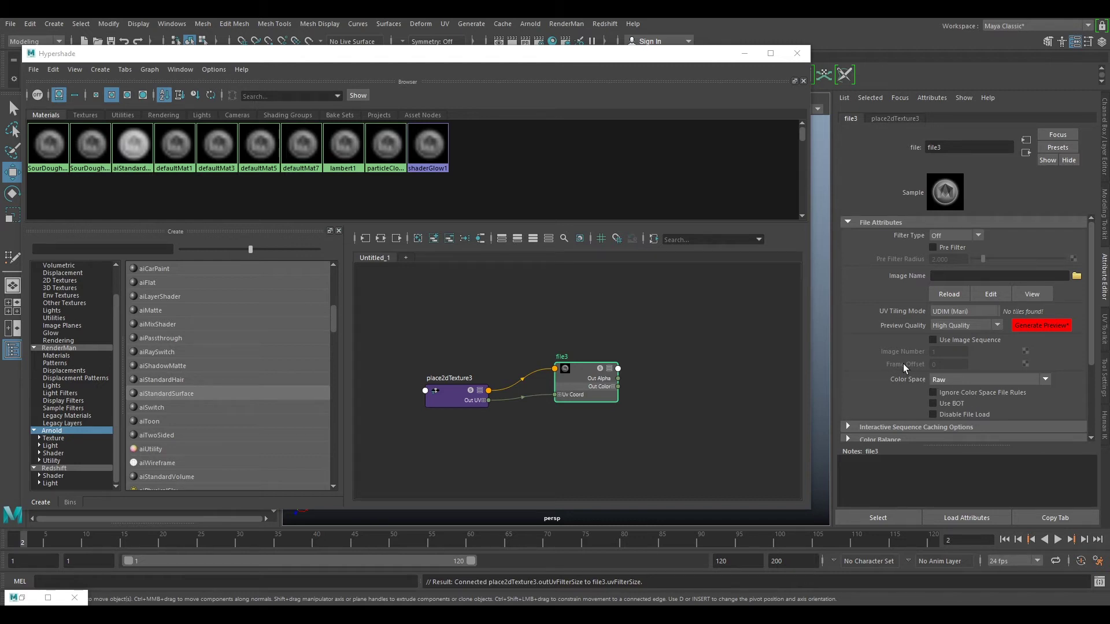
# Turn off Auto-generate TX Textures in file3's Arnold settings
pyautogui.scroll(-2, 898, 374)
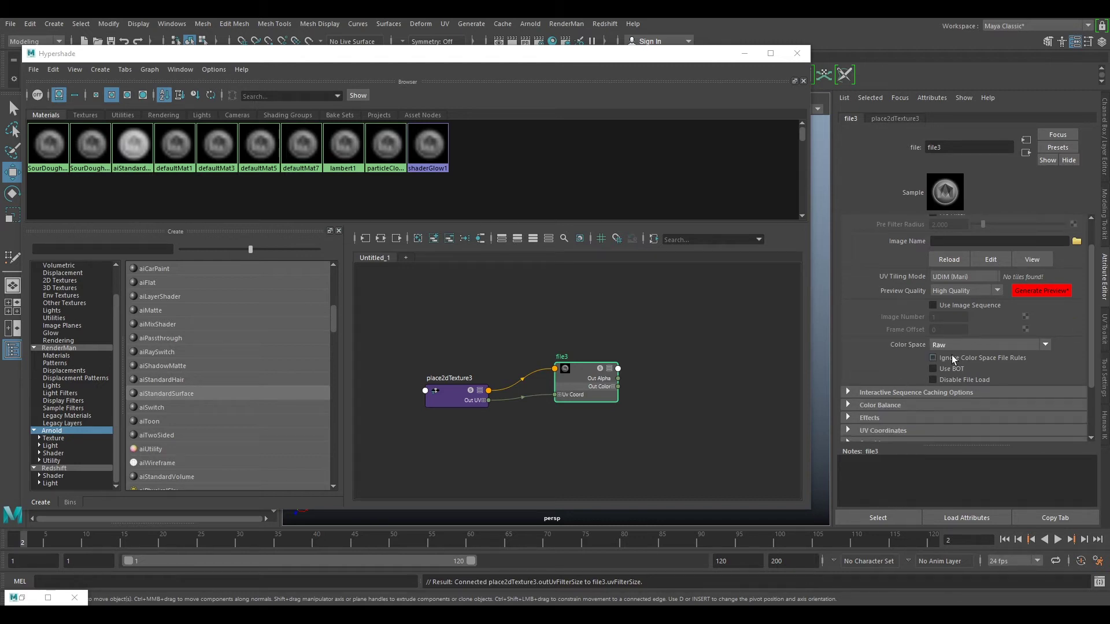
pyautogui.scroll(-4, 881, 344)
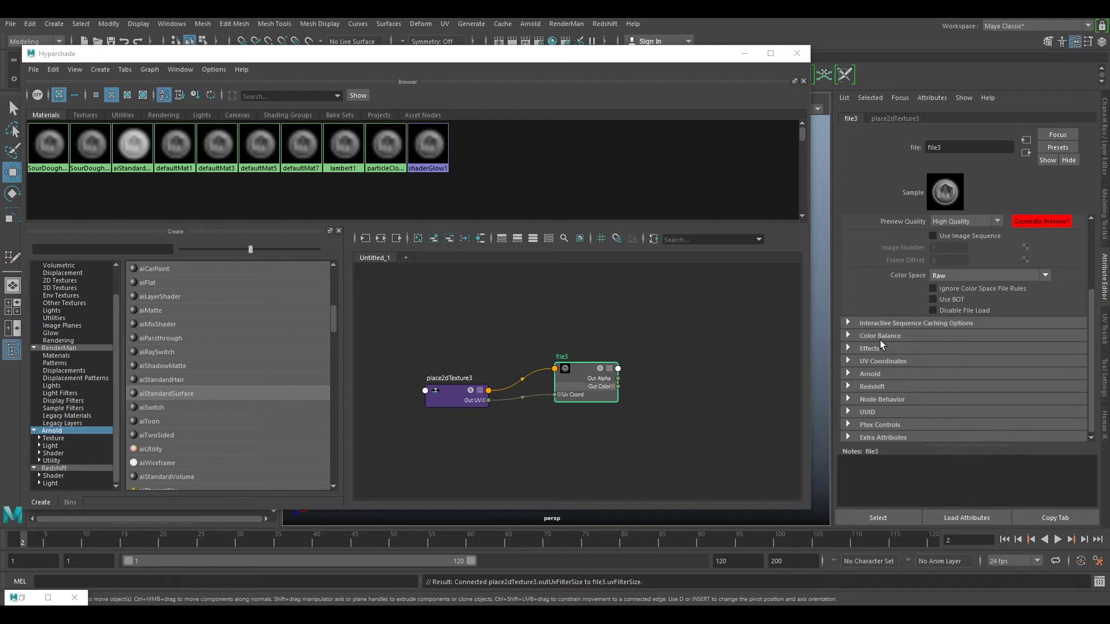
pyautogui.click(860, 375)
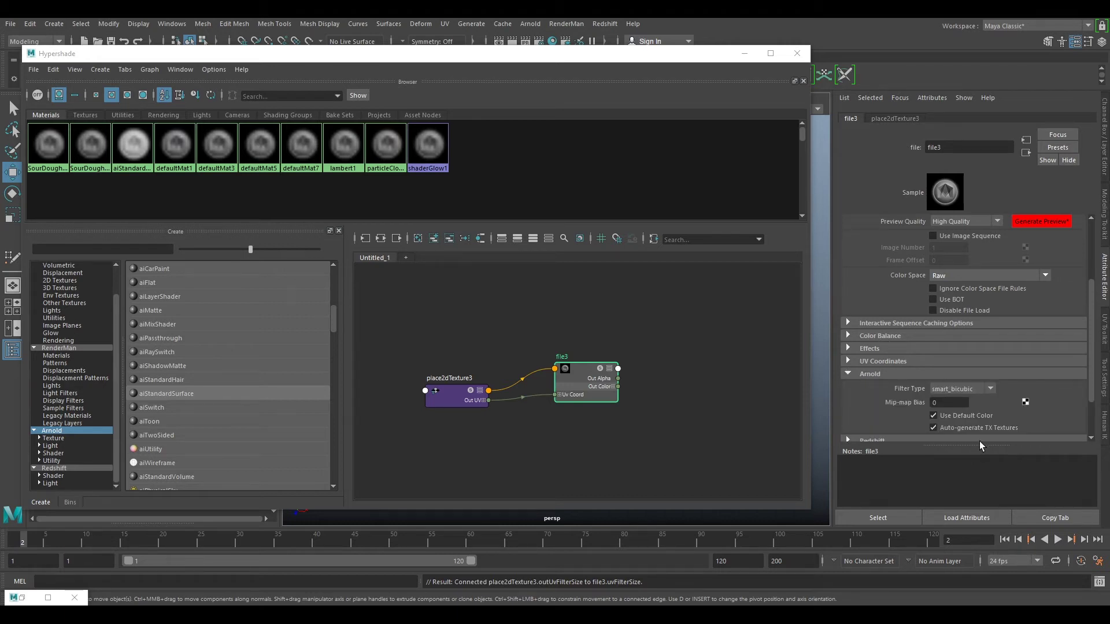
pyautogui.click(932, 428)
pyautogui.scroll(3, 927, 276)
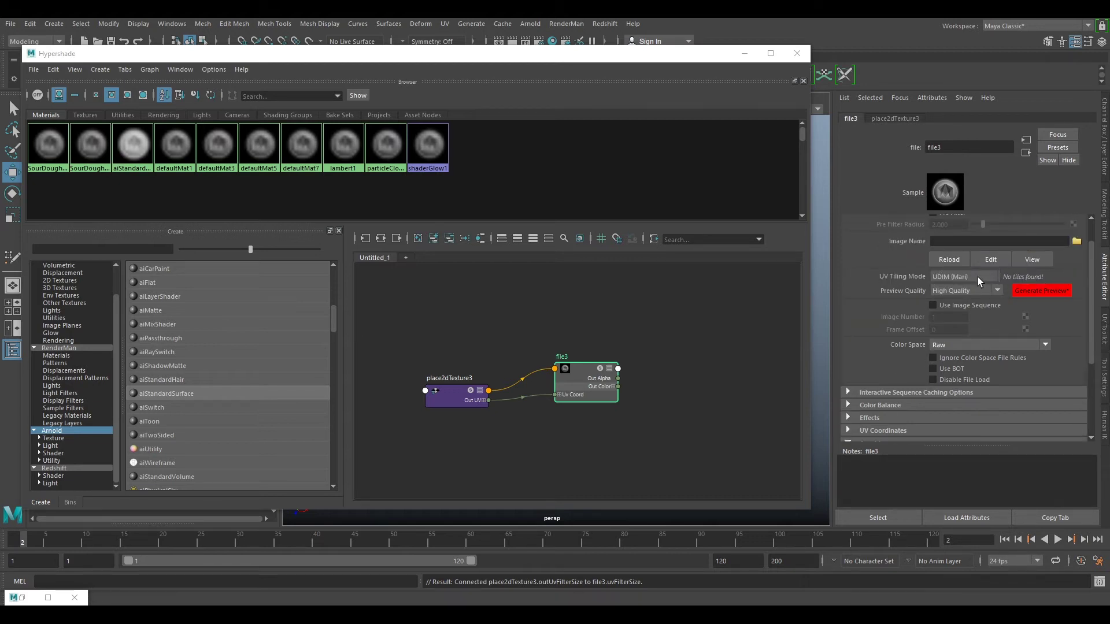
# Load SD_LowResMesh_v003-VD4096.1001.exr from the 01_Sour_Dough\Tex folder as file3's image
pyautogui.click(1076, 276)
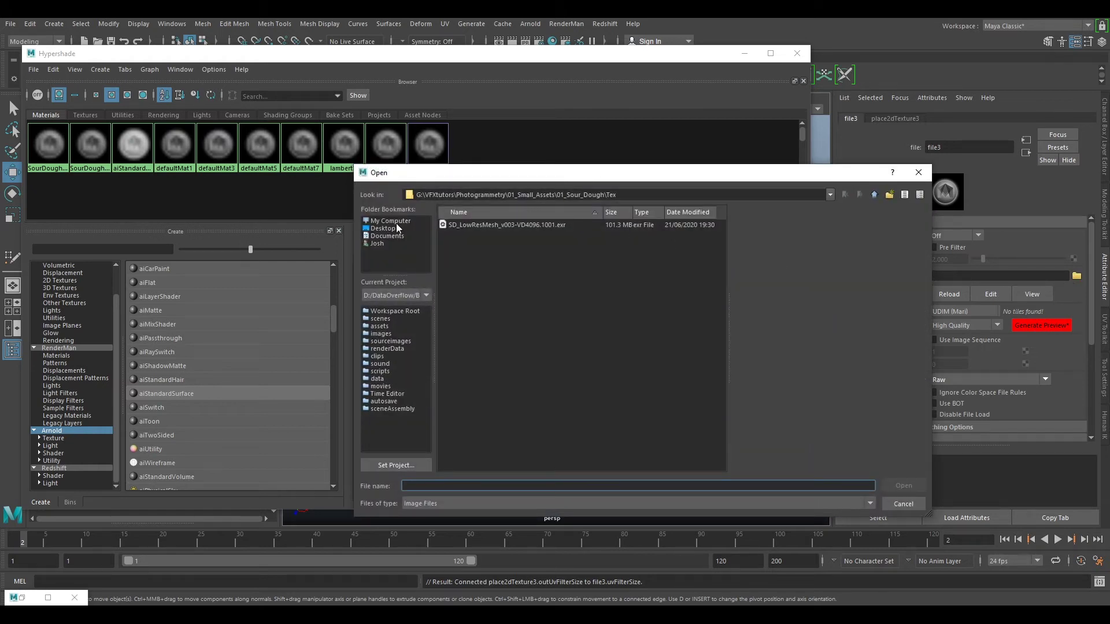
pyautogui.click(405, 221)
pyautogui.doubleClick(490, 288)
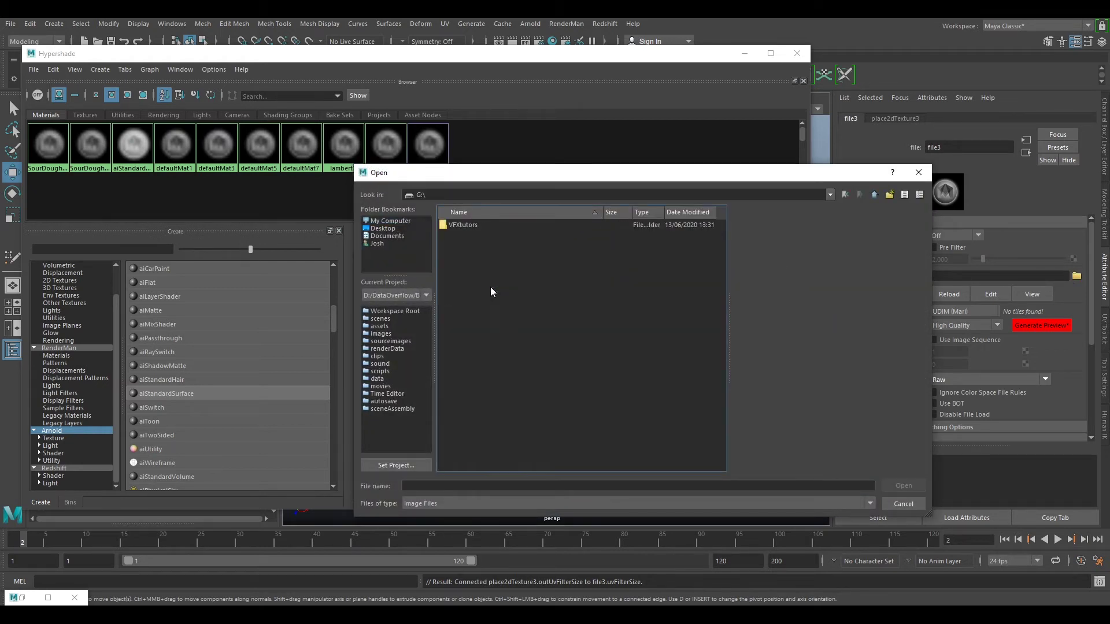
pyautogui.doubleClick(470, 225)
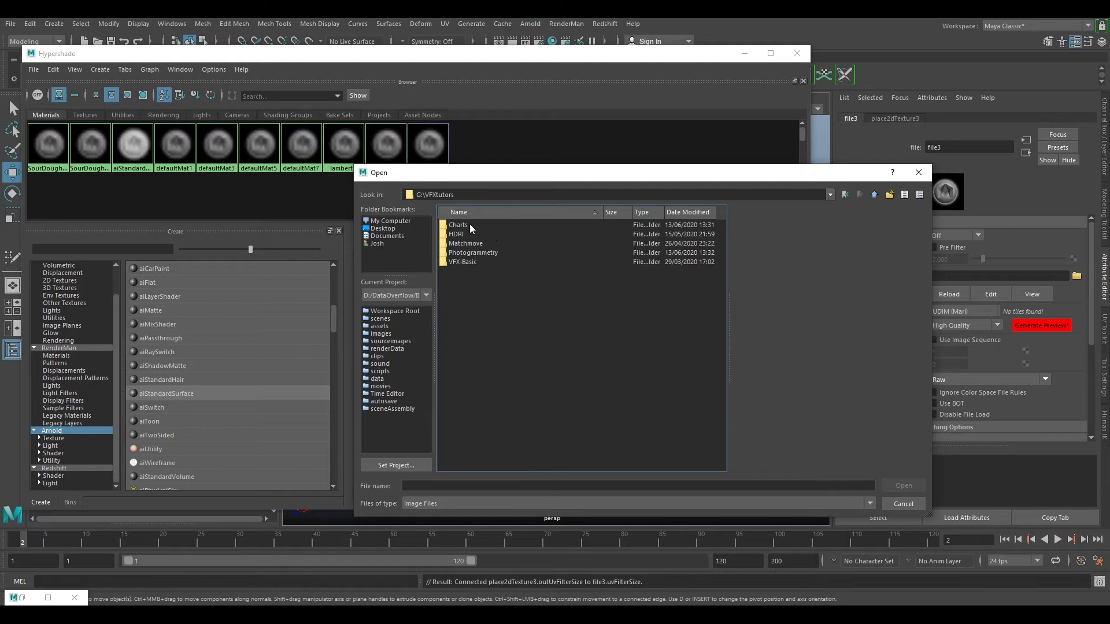
pyautogui.doubleClick(471, 253)
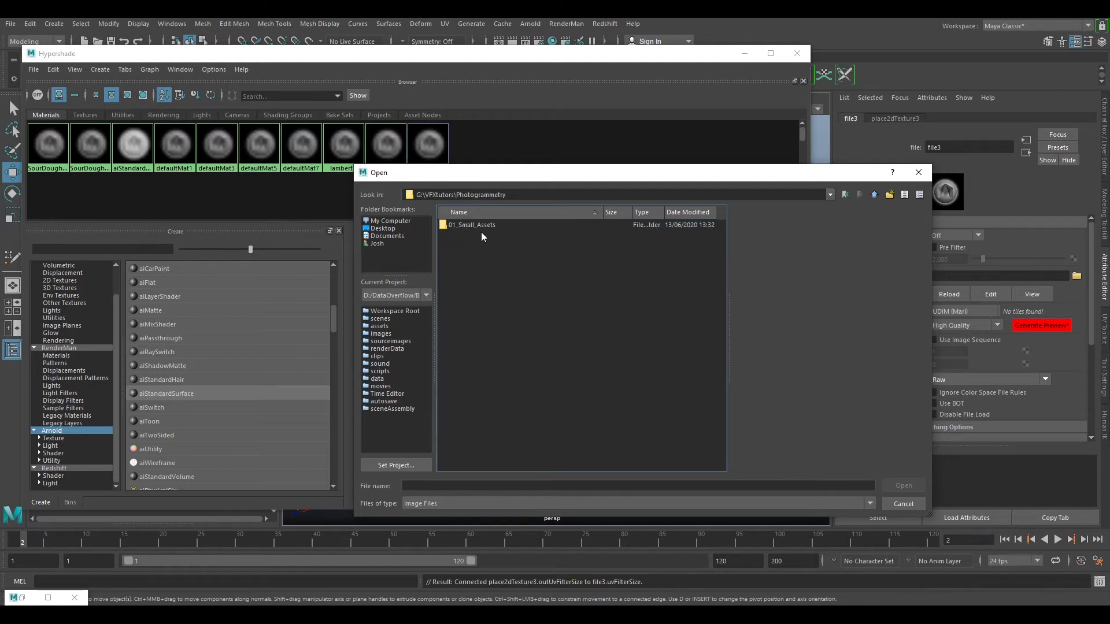
pyautogui.doubleClick(480, 227)
pyautogui.doubleClick(479, 226)
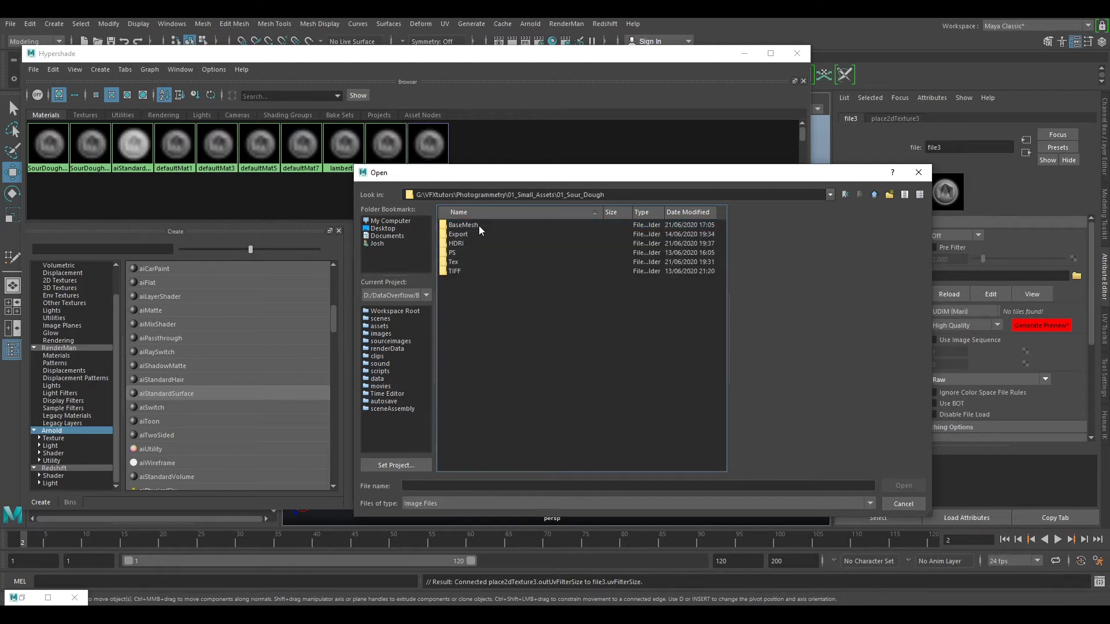
pyautogui.click(454, 263)
pyautogui.doubleClick(454, 264)
pyautogui.click(543, 226)
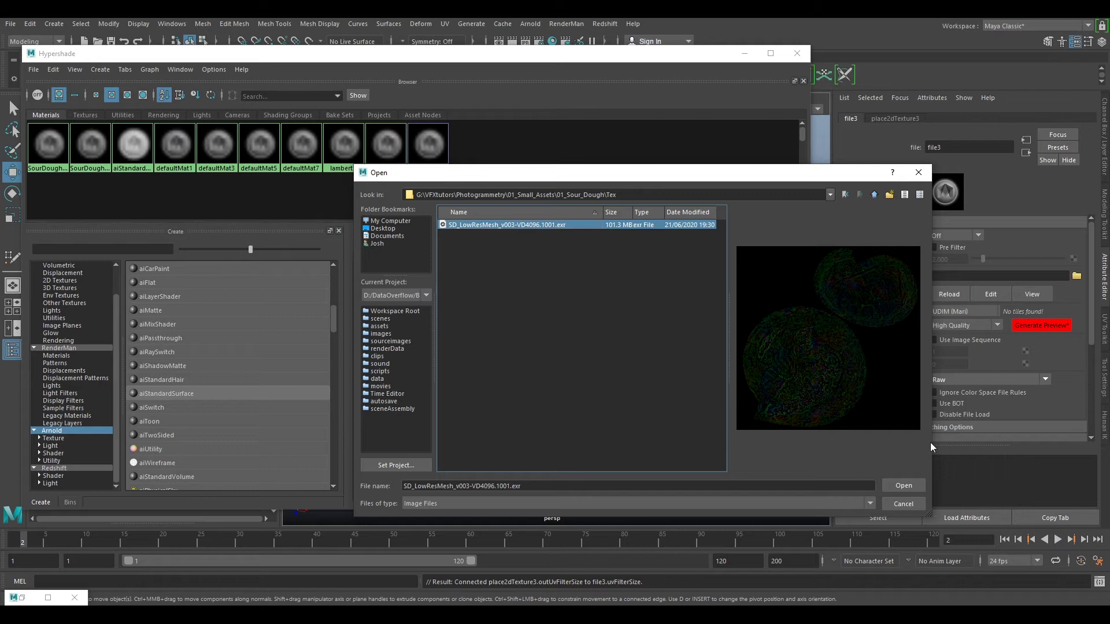
pyautogui.click(904, 486)
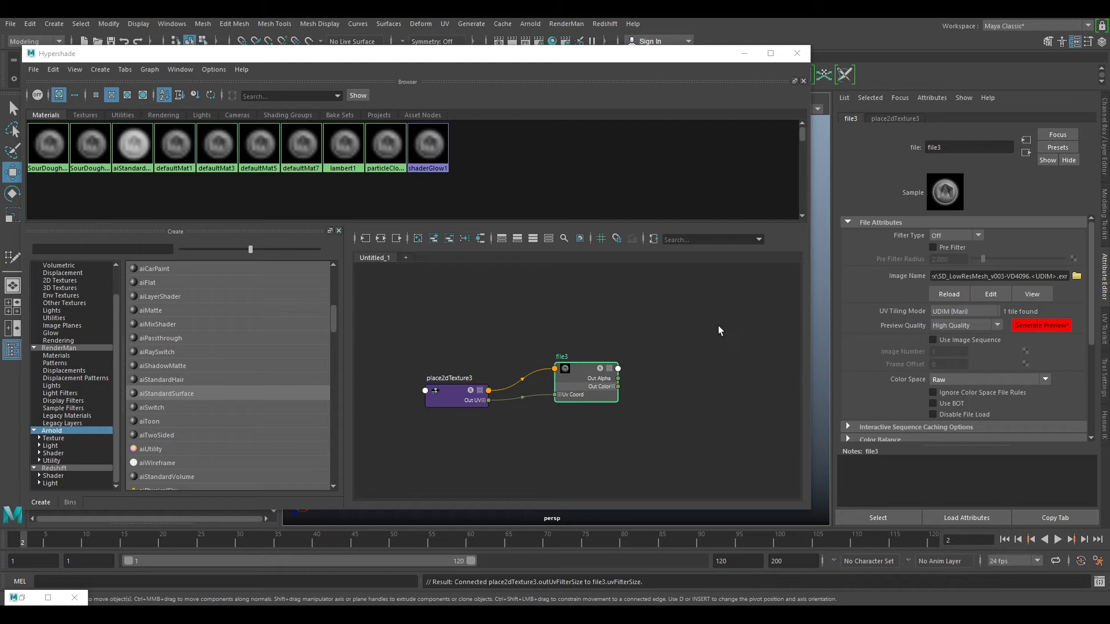
# Bring the material nodes into view and search for a 'disp' node to create
pyautogui.keyDown('alt'); pyautogui.moveTo(713, 331); pyautogui.dragTo(647, 378, button='middle'); pyautogui.keyUp('alt')
pyautogui.scroll(-3, 621, 358)
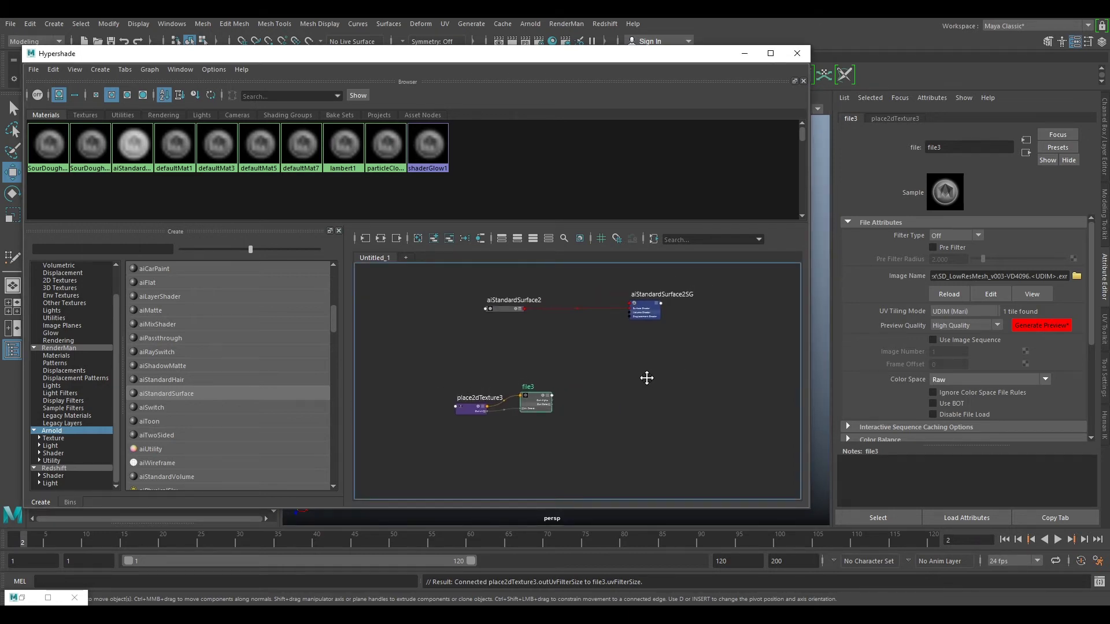
pyautogui.click(625, 367)
pyautogui.press('Tab')
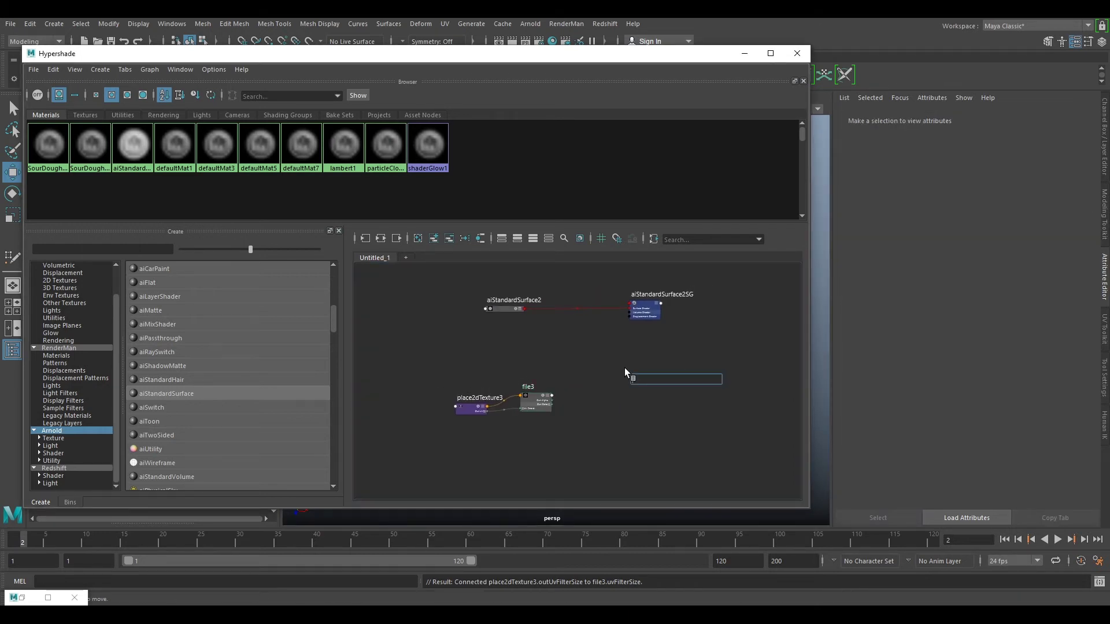
pyautogui.write('dis')
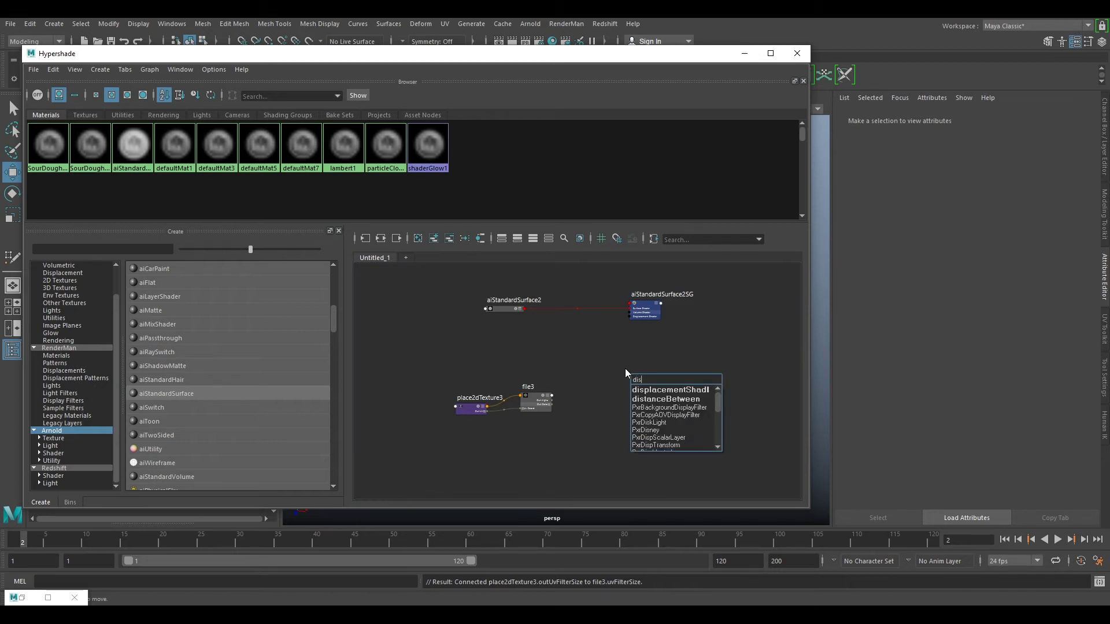
pyautogui.write('p')
# Create displacementShader1 near file3 and delete its displacementShader1SG node
pyautogui.click(652, 392)
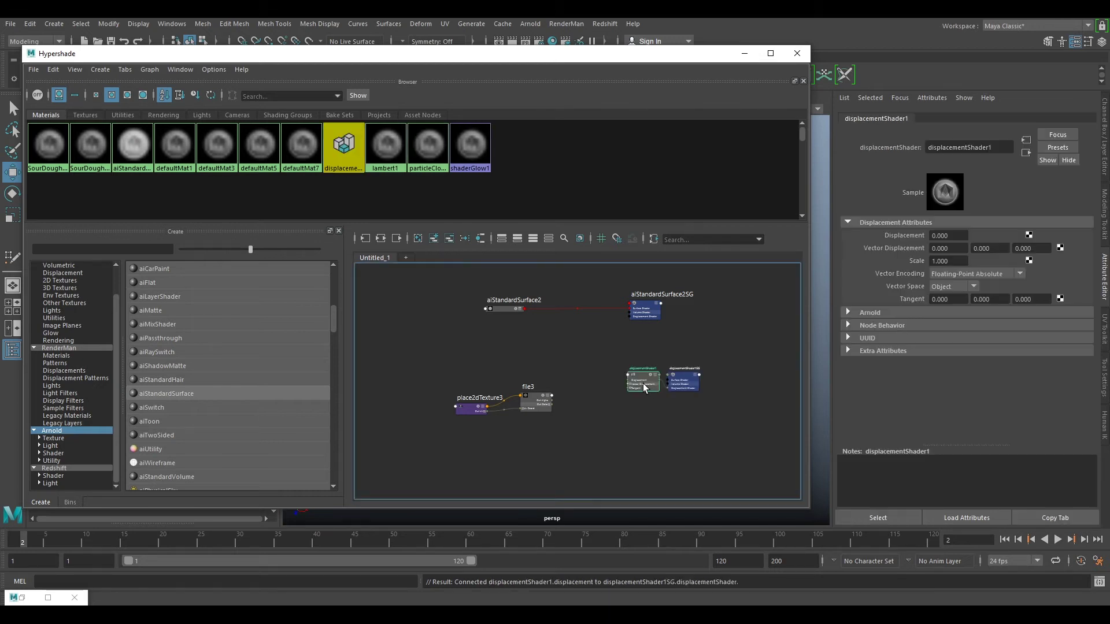
pyautogui.moveTo(638, 379); pyautogui.dragTo(609, 388)
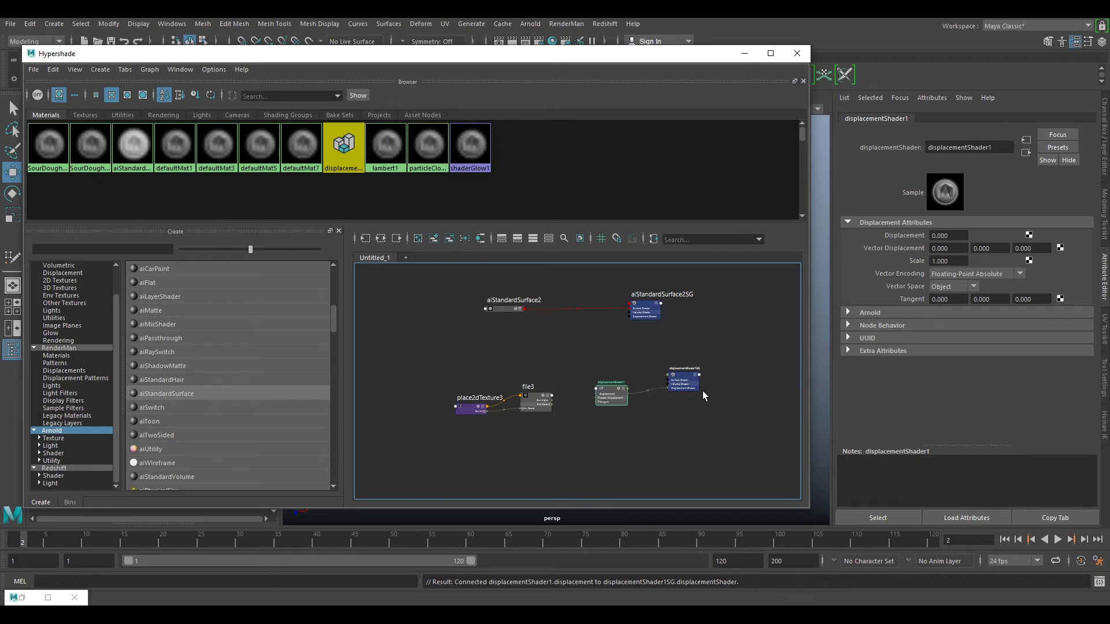
pyautogui.moveTo(687, 381); pyautogui.dragTo(689, 388)
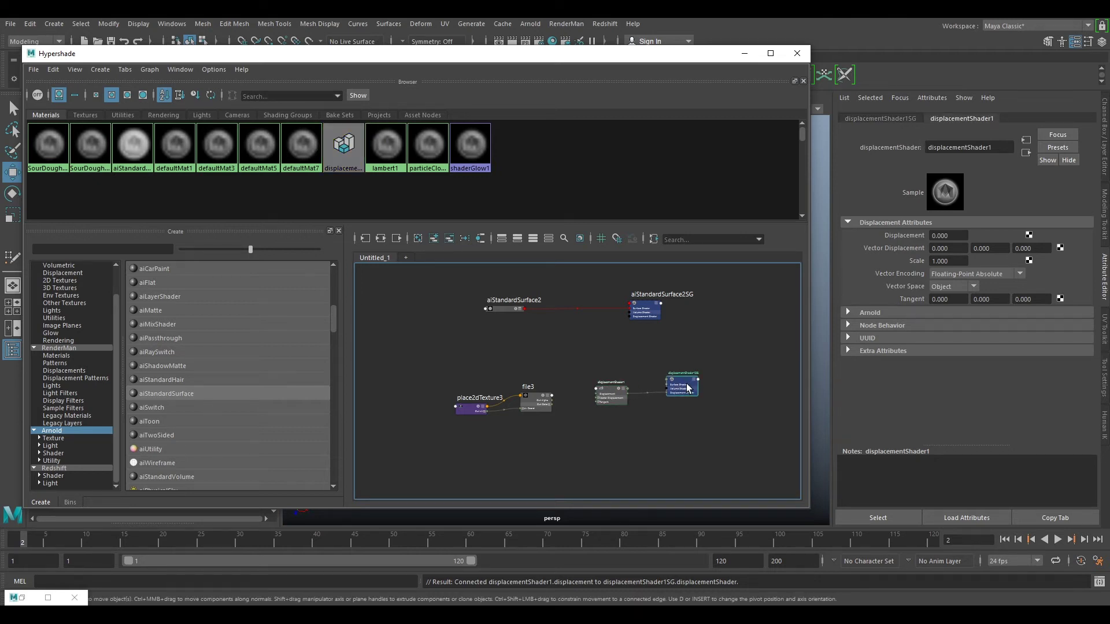
pyautogui.press('Delete')
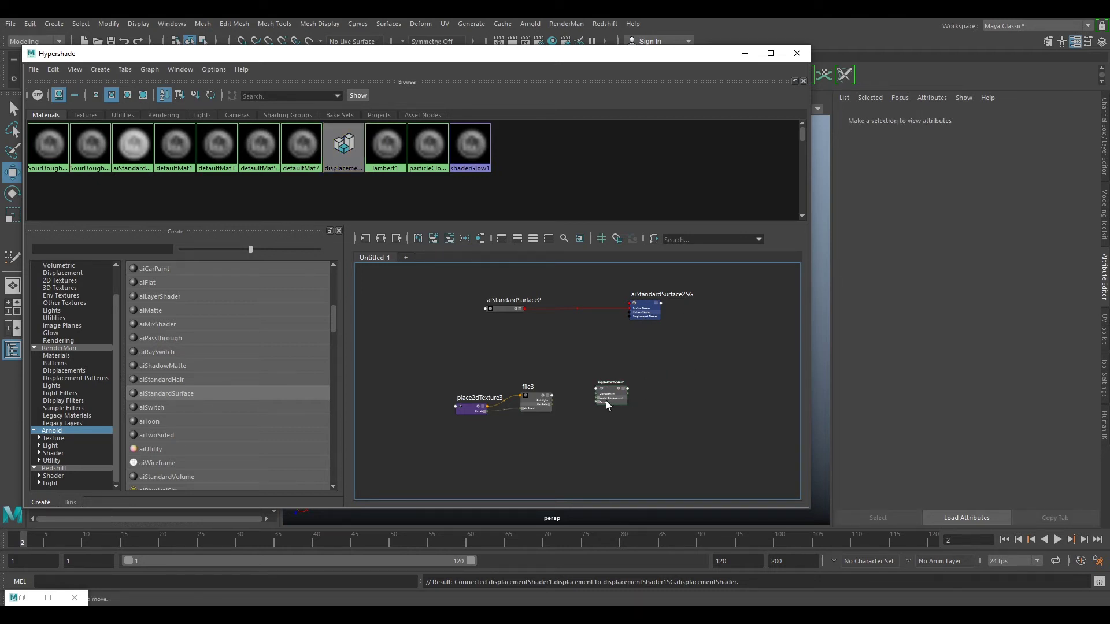
# Connect file3's Out Color to displacementShader1's Vector Displacement
pyautogui.scroll(4, 606, 400)
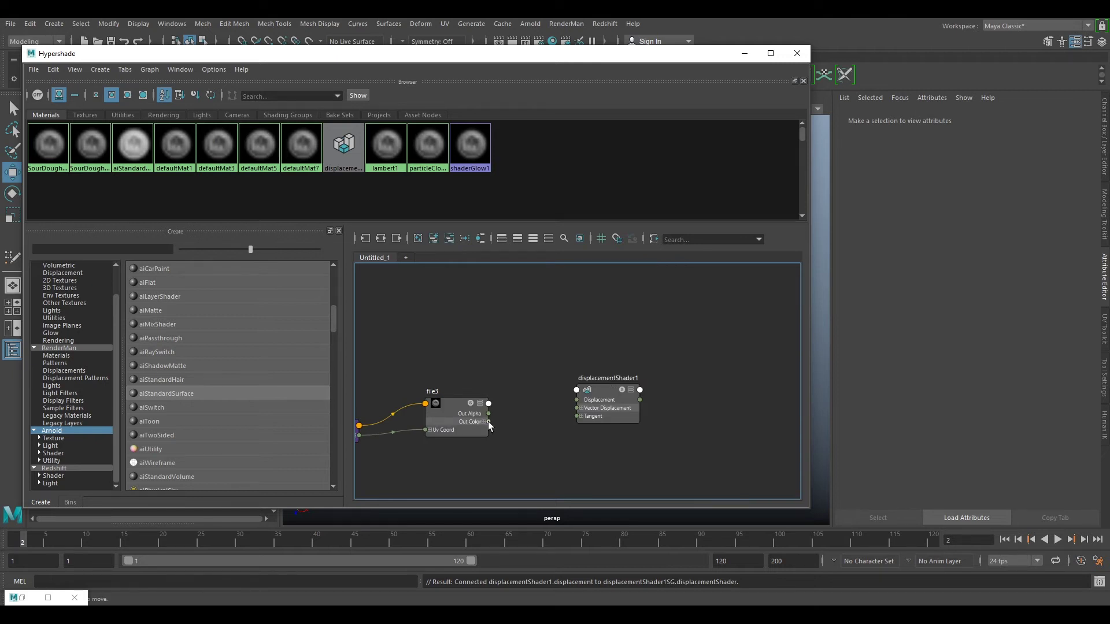
pyautogui.moveTo(488, 422); pyautogui.dragTo(577, 407)
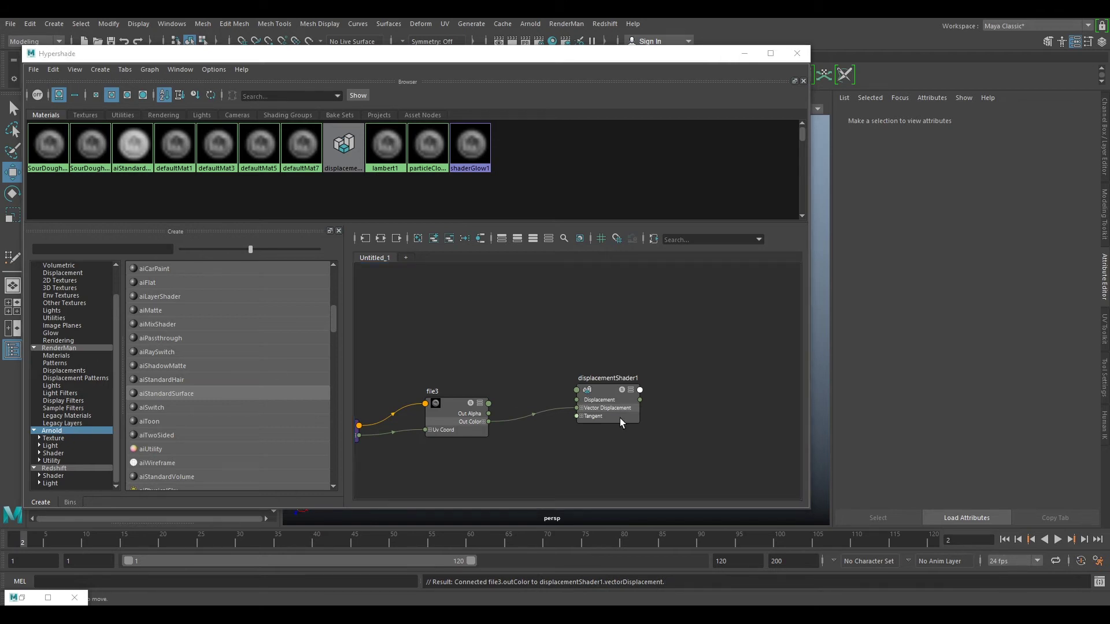
pyautogui.scroll(-4, 697, 325)
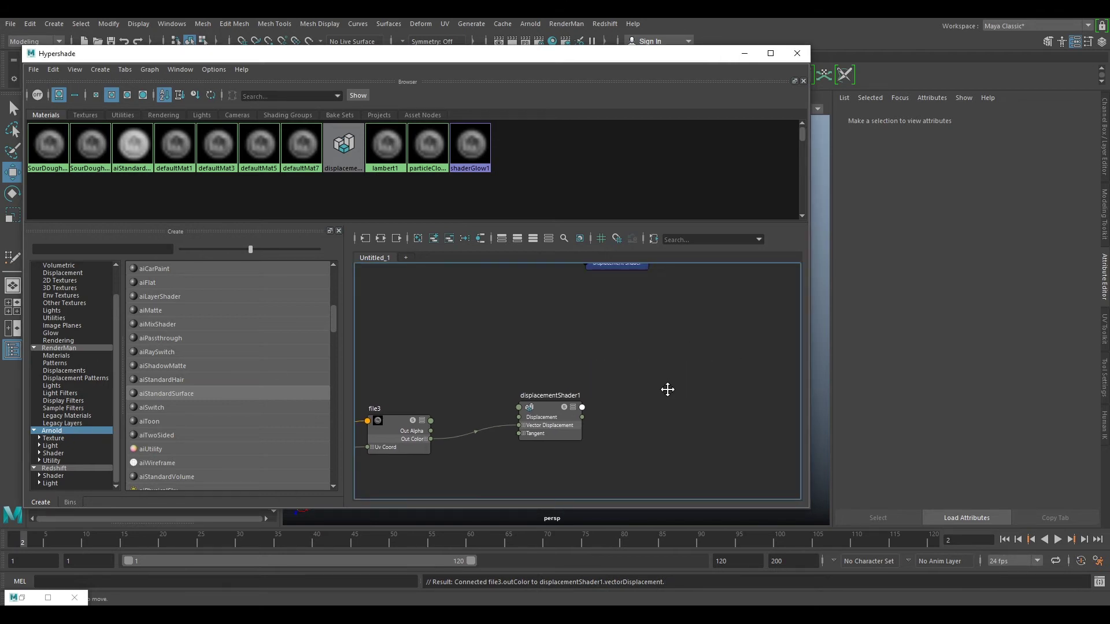
pyautogui.moveTo(660, 365); pyautogui.dragTo(602, 382, button='middle')
# Set displacementShader1's Vector Space to Tangent and its Arnold Bounds Padding to 10
pyautogui.click(602, 384)
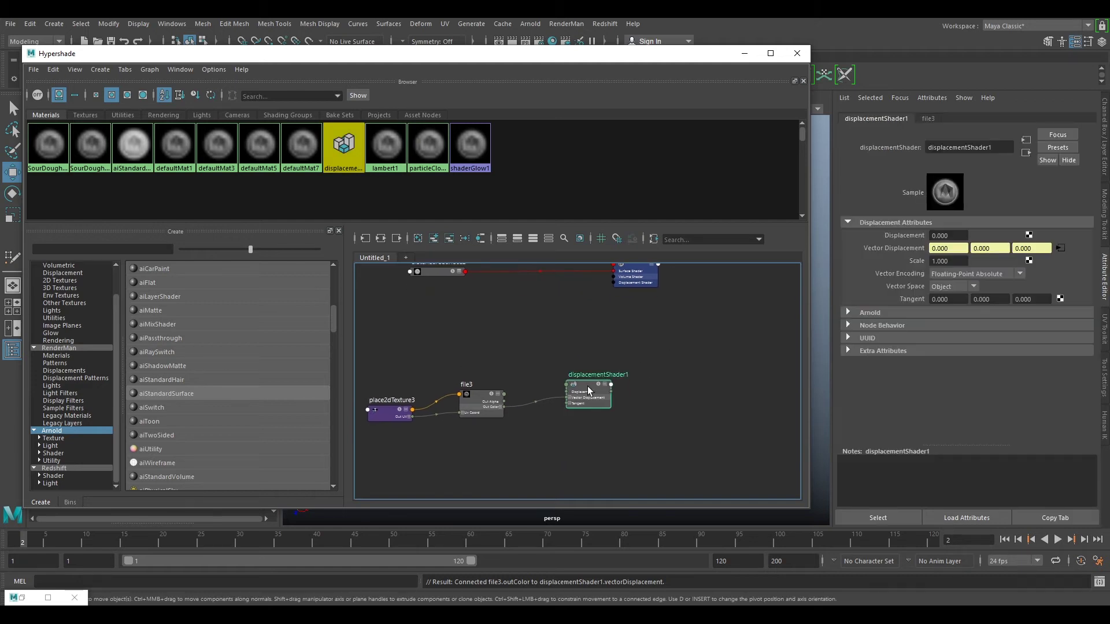
pyautogui.moveTo(684, 364); pyautogui.dragTo(650, 380, button='middle')
pyautogui.scroll(3, 592, 374)
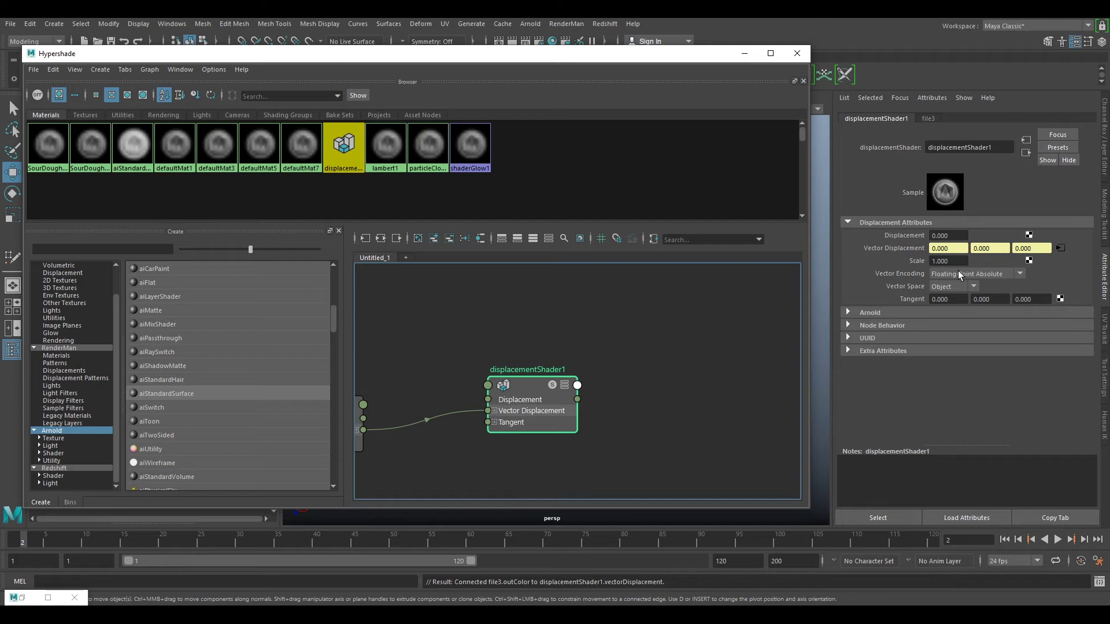
pyautogui.click(942, 286)
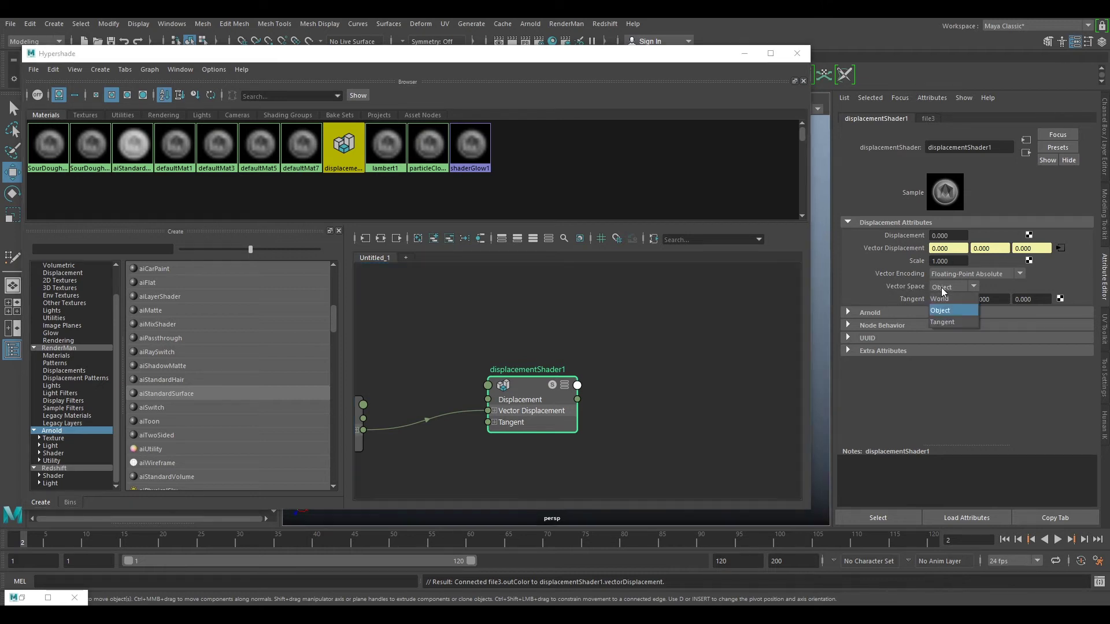
pyautogui.click(938, 318)
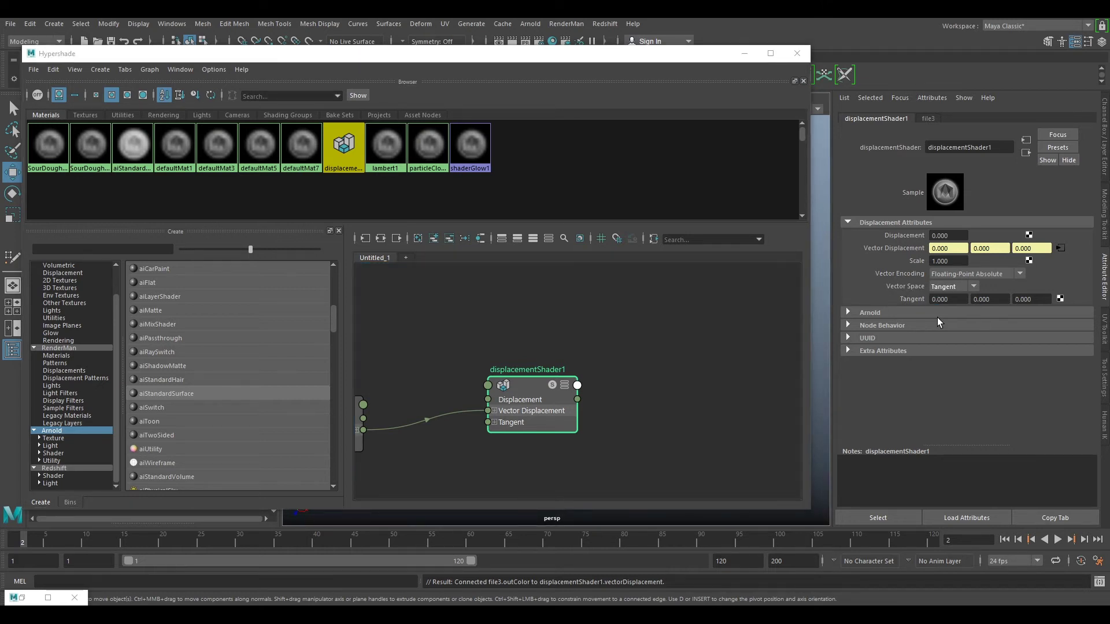
pyautogui.click(847, 312)
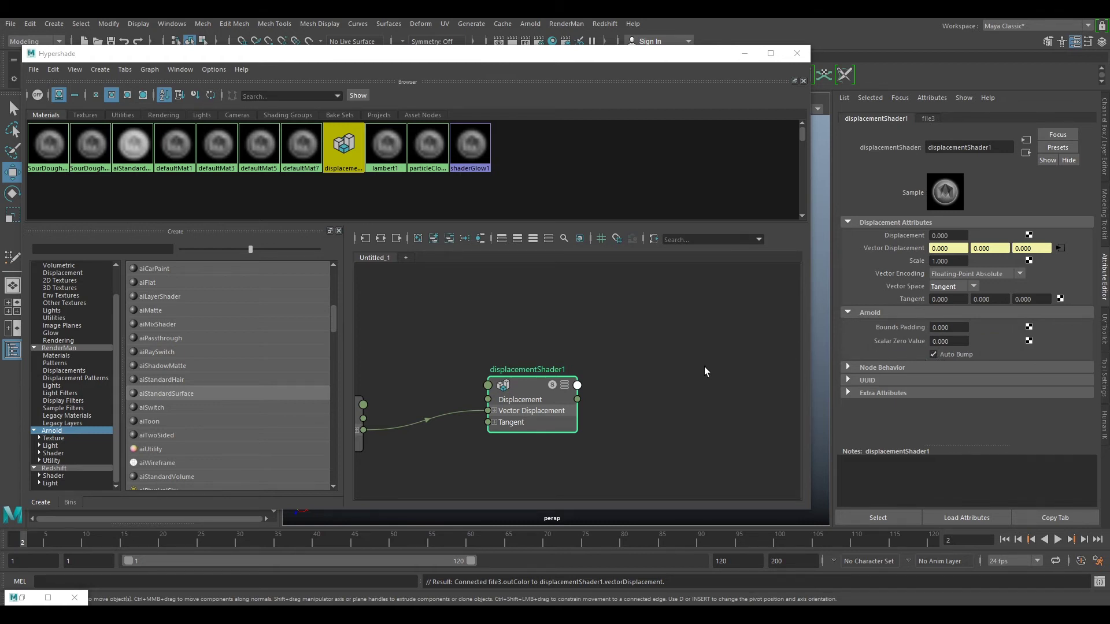
pyautogui.keyDown('alt'); pyautogui.moveTo(656, 357); pyautogui.dragTo(701, 351, button='middle'); pyautogui.keyUp('alt')
pyautogui.click(829, 337)
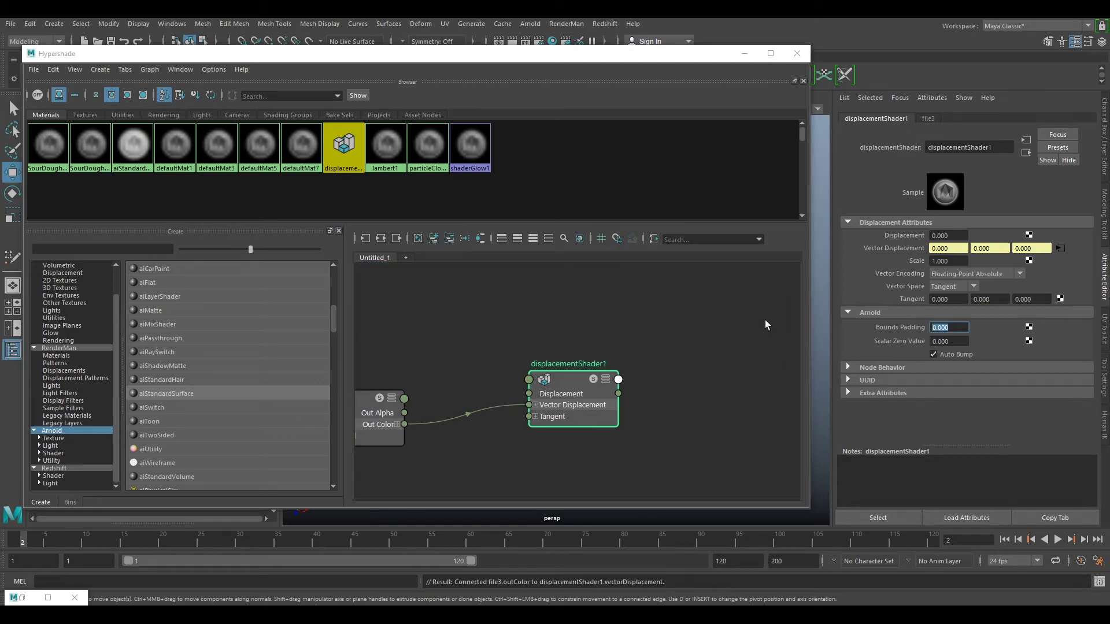
pyautogui.write('10')
pyautogui.press('Return')
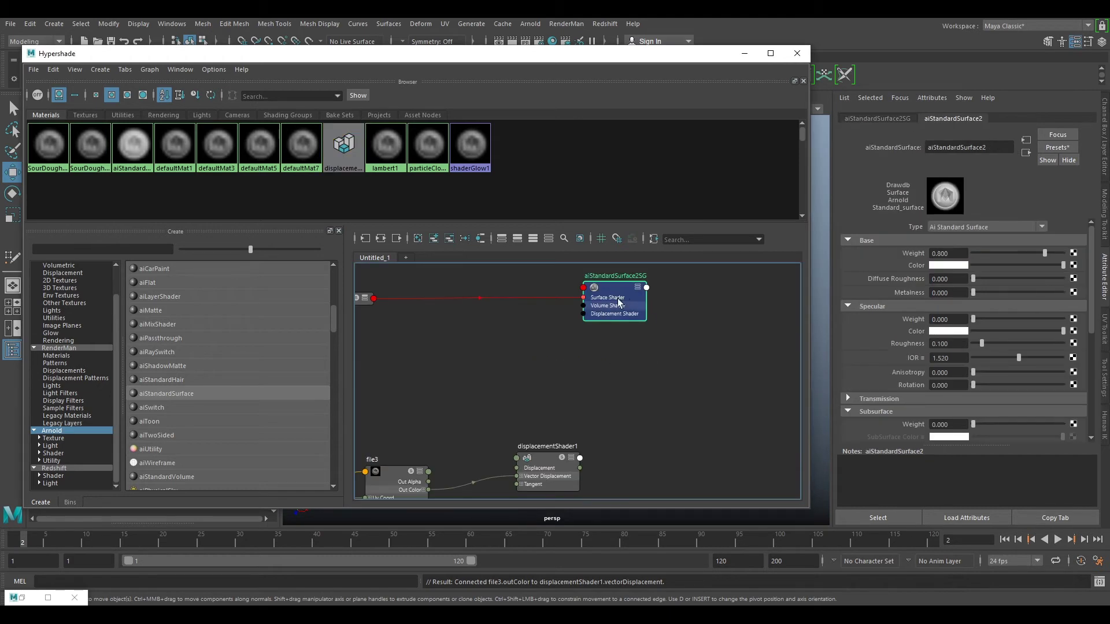
# Drop displacementShader1 into aiStandardSurface2SG's Displacement mat. slot and frame all shading nodes
pyautogui.click(885, 117)
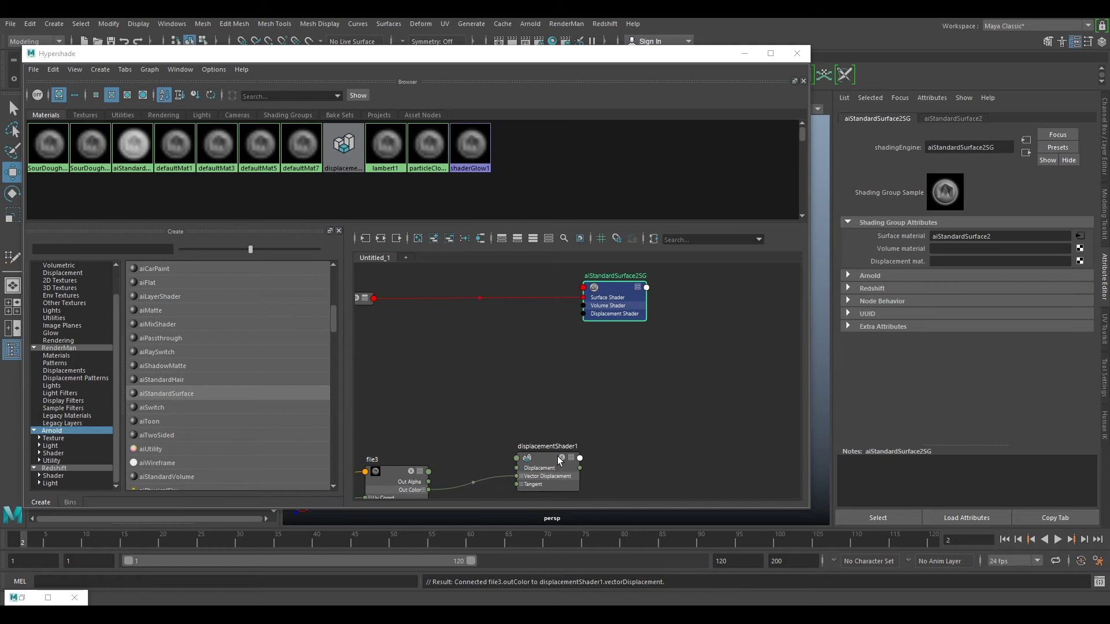
pyautogui.moveTo(550, 463); pyautogui.dragTo(536, 462)
pyautogui.click(622, 288)
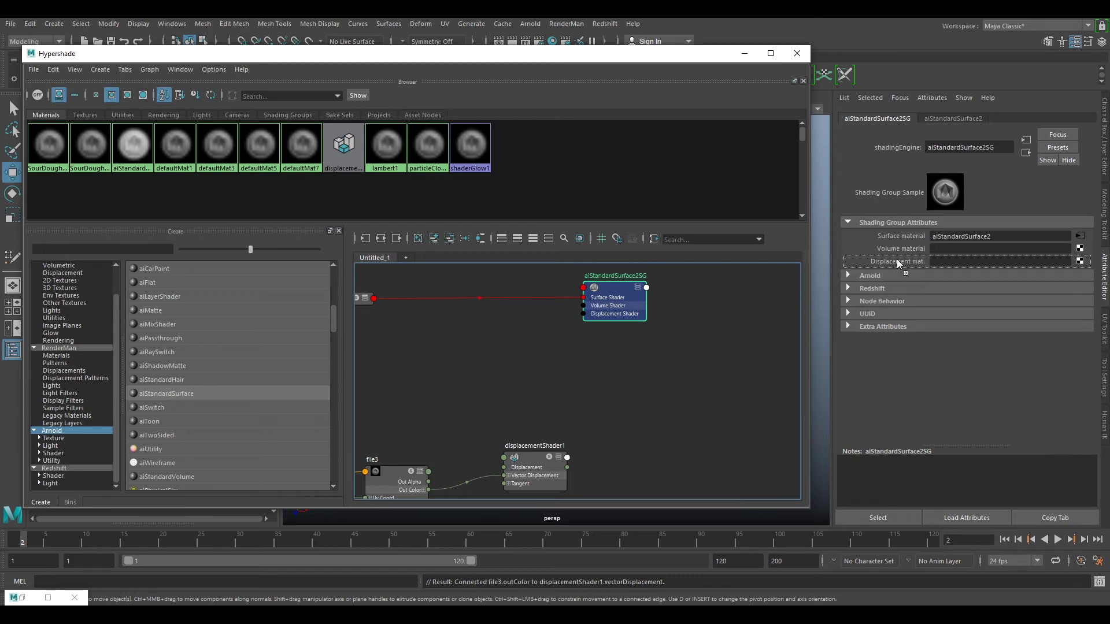
pyautogui.moveTo(906, 259); pyautogui.dragTo(905, 258, button='middle')
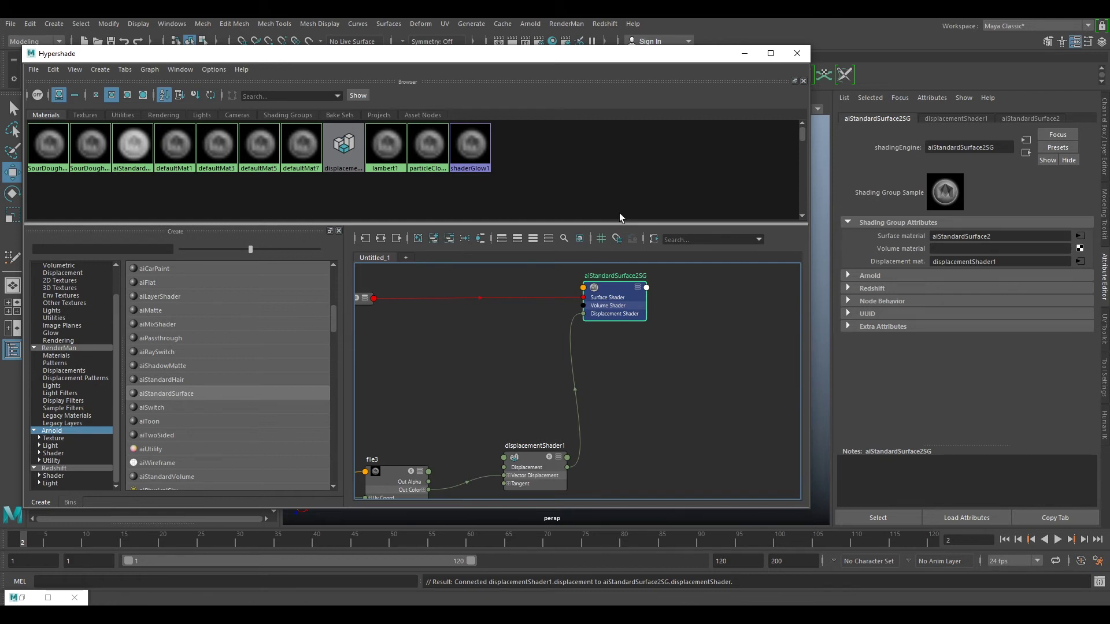
pyautogui.moveTo(613, 60); pyautogui.dragTo(737, 72)
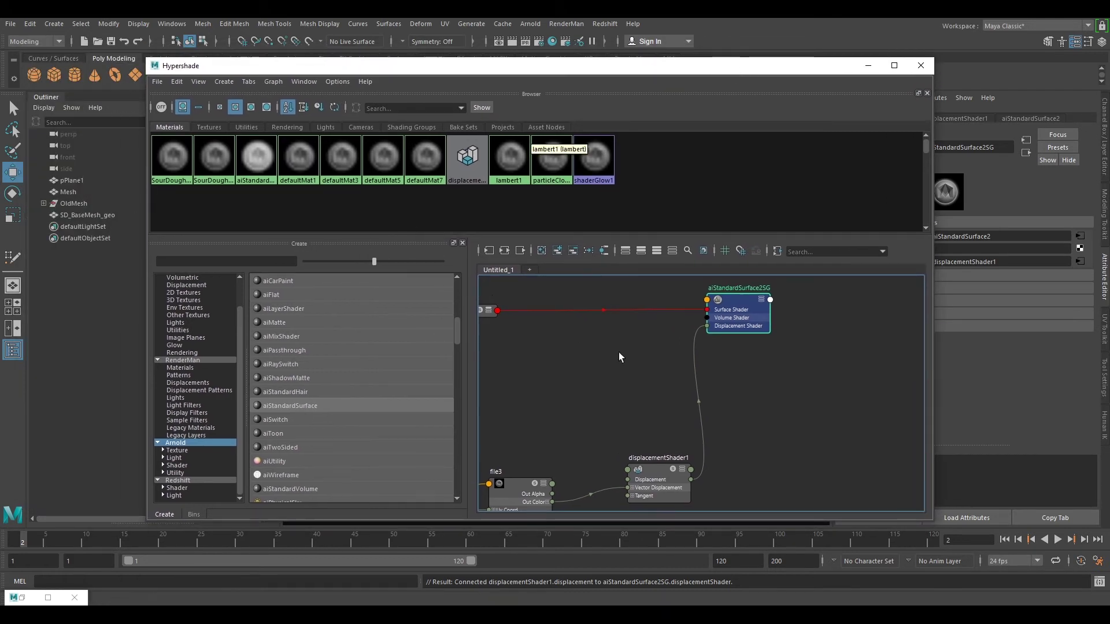
pyautogui.press('a')
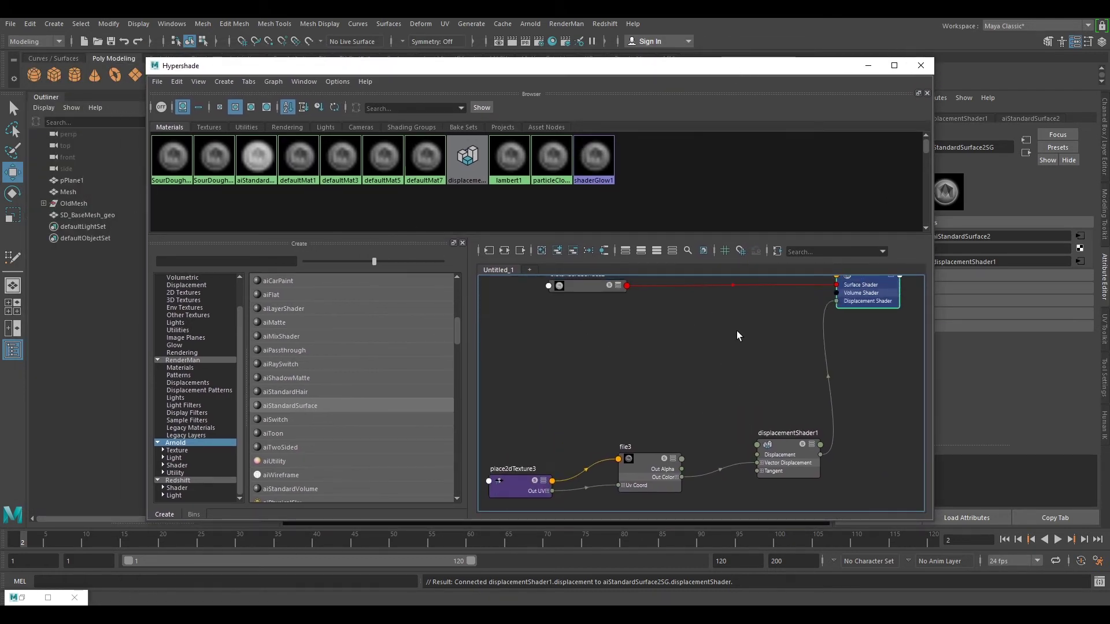
# Add an Arnold Skydome Light and connect a new File texture to its Color
pyautogui.click(867, 65)
pyautogui.keyDown('alt'); pyautogui.moveTo(621, 269); pyautogui.dragTo(645, 272); pyautogui.keyUp('alt')
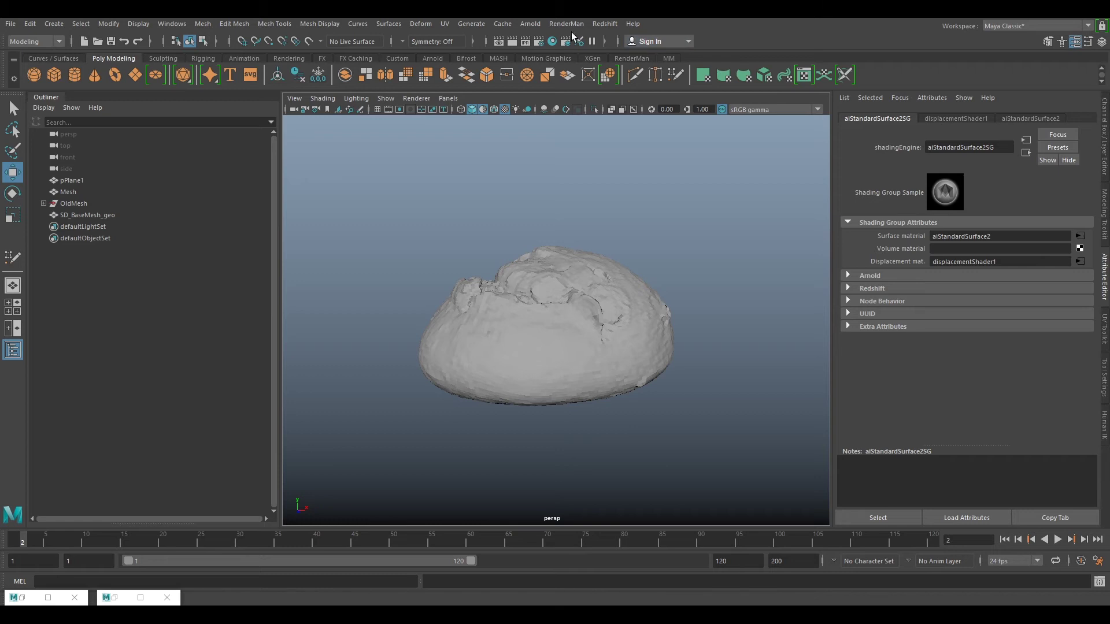
pyautogui.click(531, 24)
pyautogui.moveTo(546, 82)
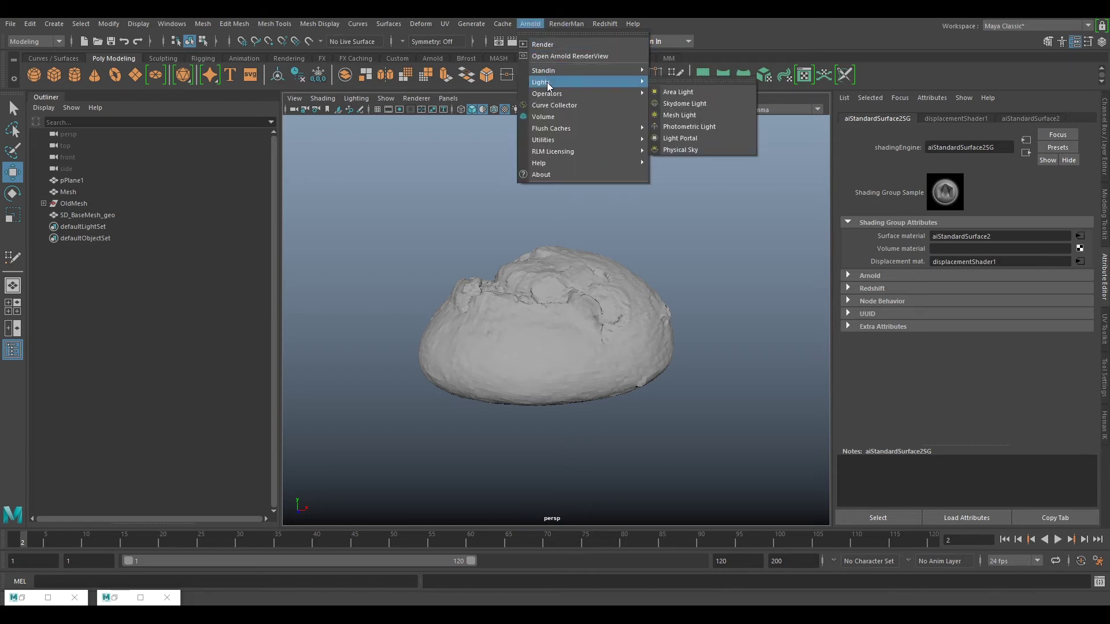
pyautogui.click(678, 103)
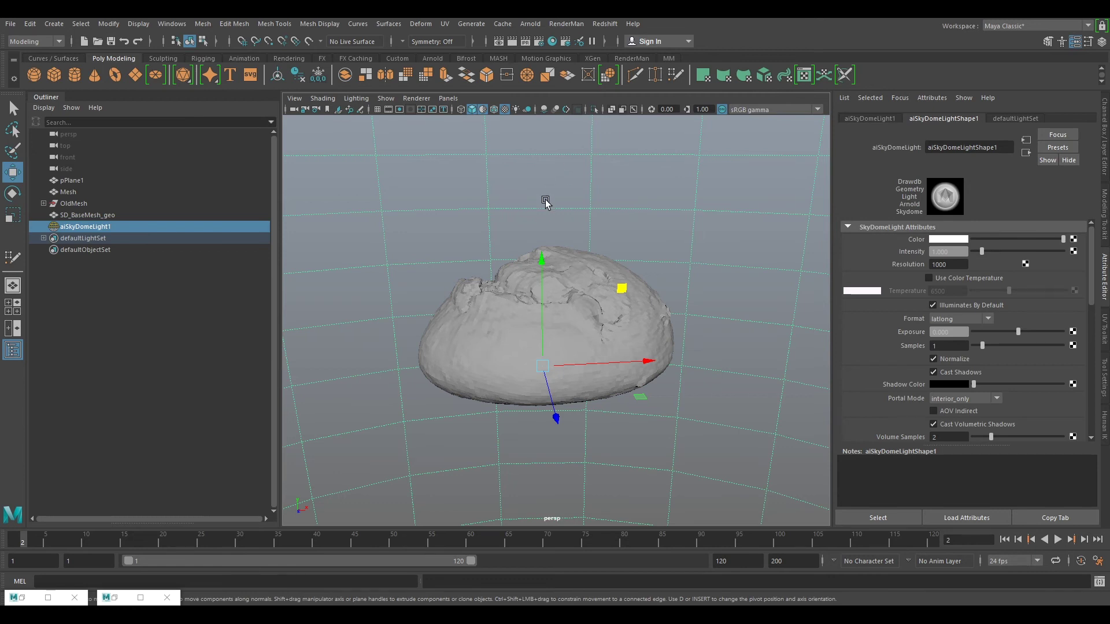
pyautogui.click(1073, 239)
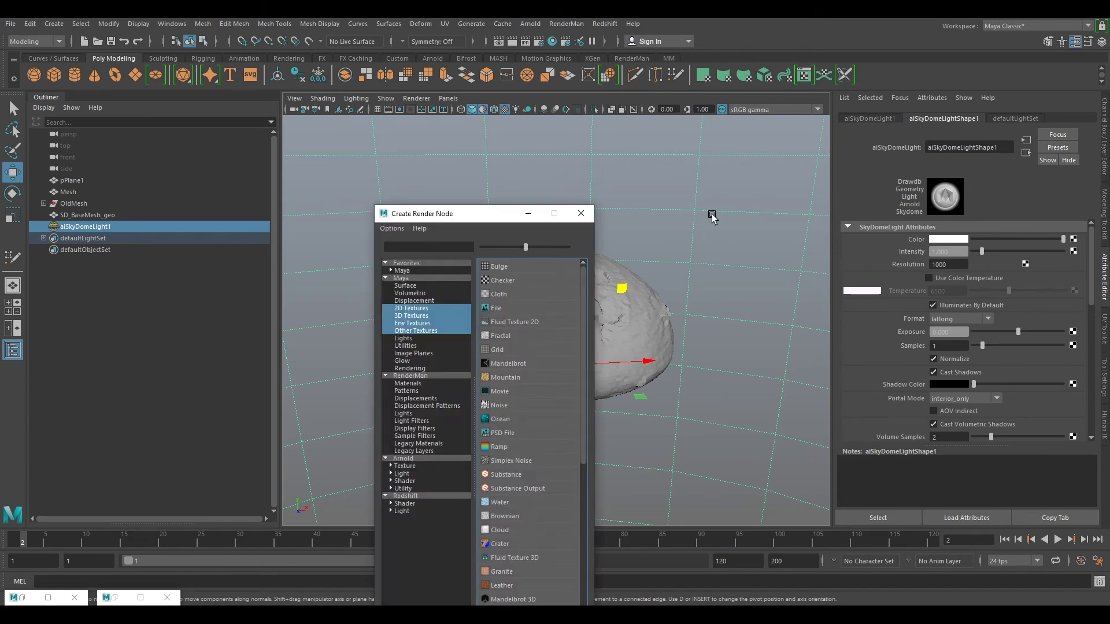
pyautogui.click(495, 309)
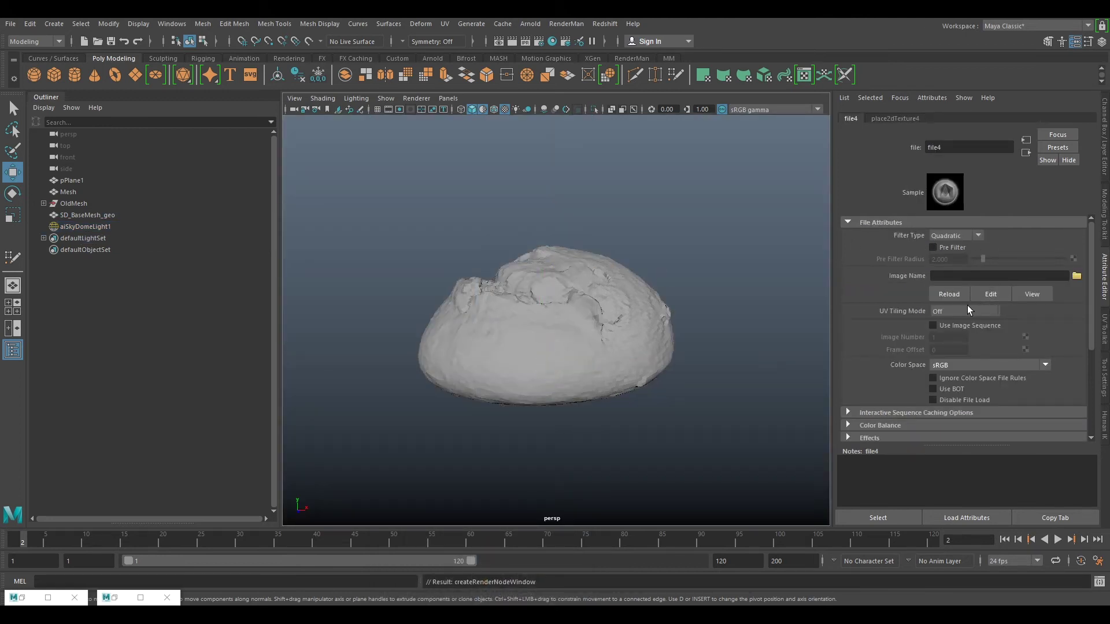
# Load FX_CarParkCaveIn_HDRI_GRADED_SUN_V003_hdr.exr from the G: drive's 01_Sour_Dough HDRI folder
pyautogui.click(1077, 277)
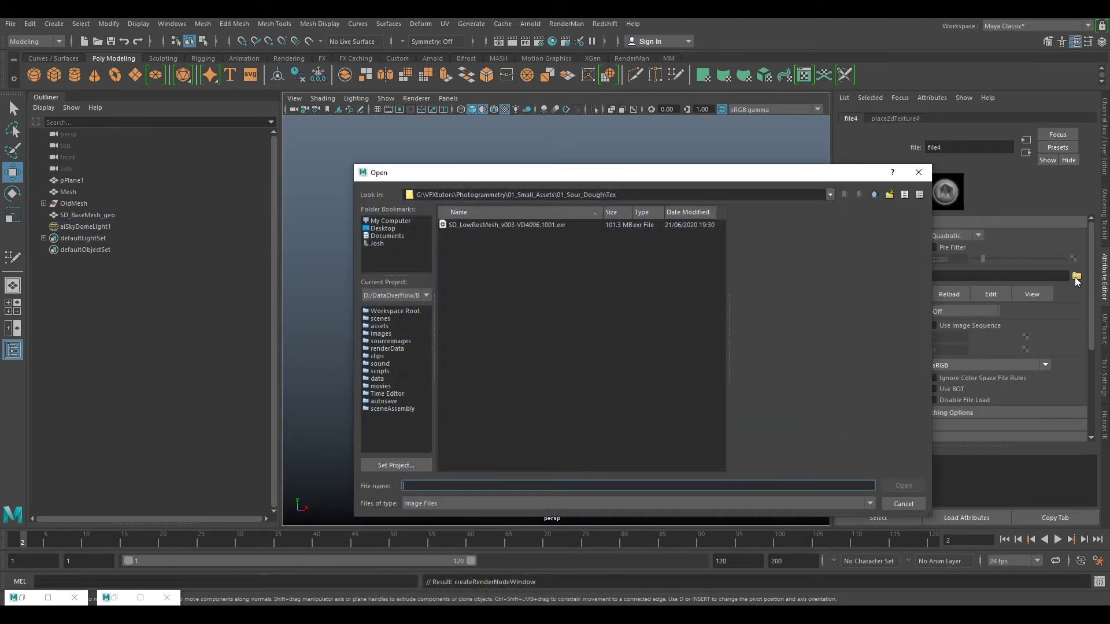
pyautogui.click(412, 222)
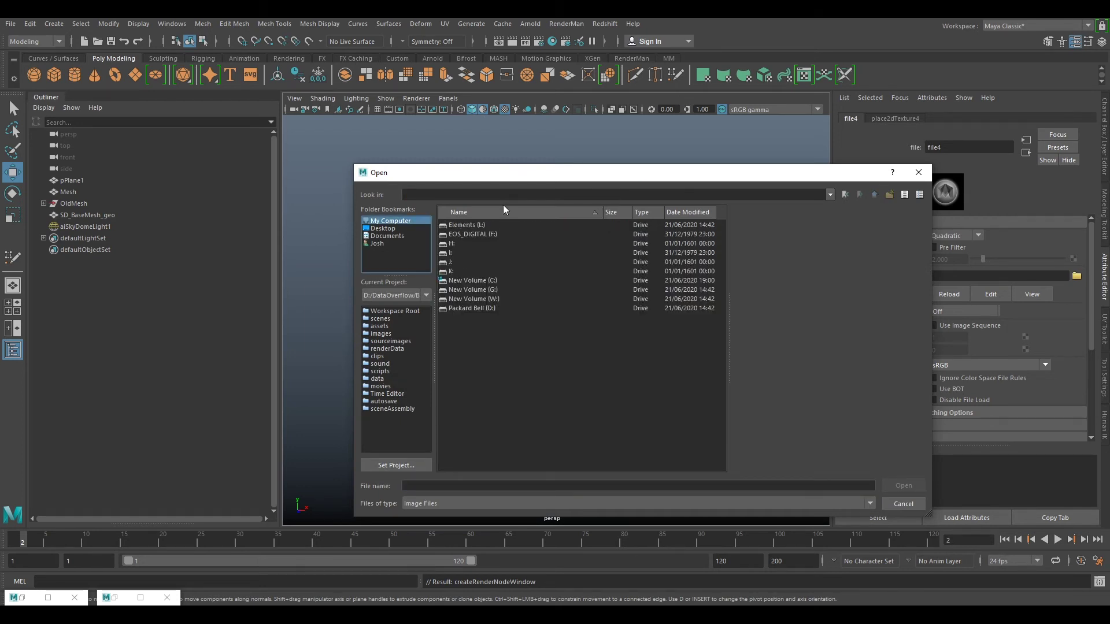
pyautogui.click(487, 290)
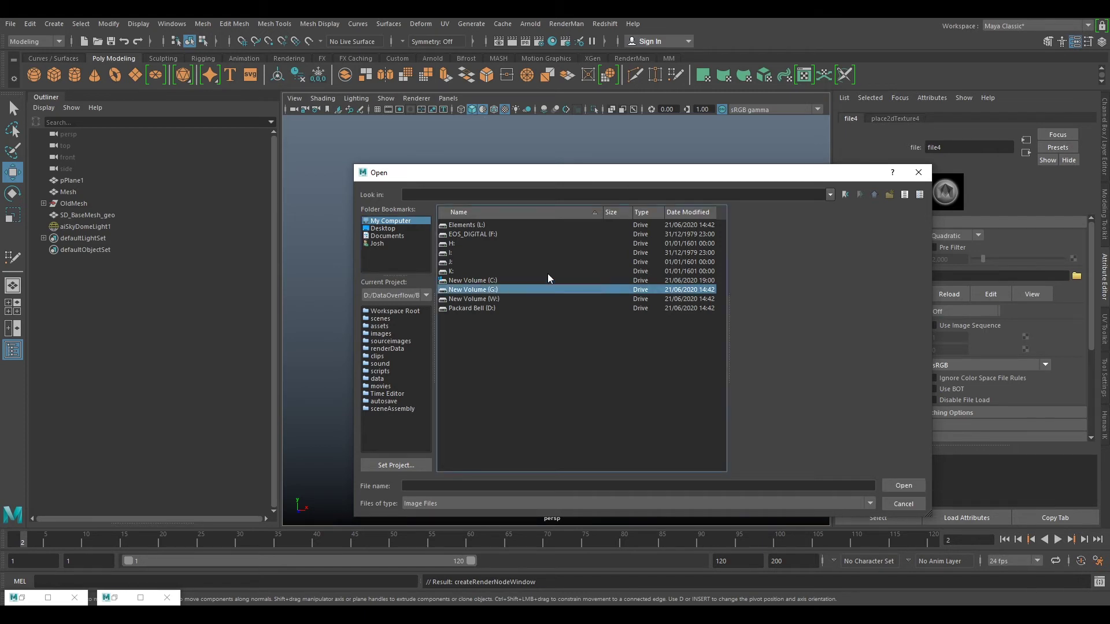
pyautogui.doubleClick(490, 290)
pyautogui.doubleClick(466, 225)
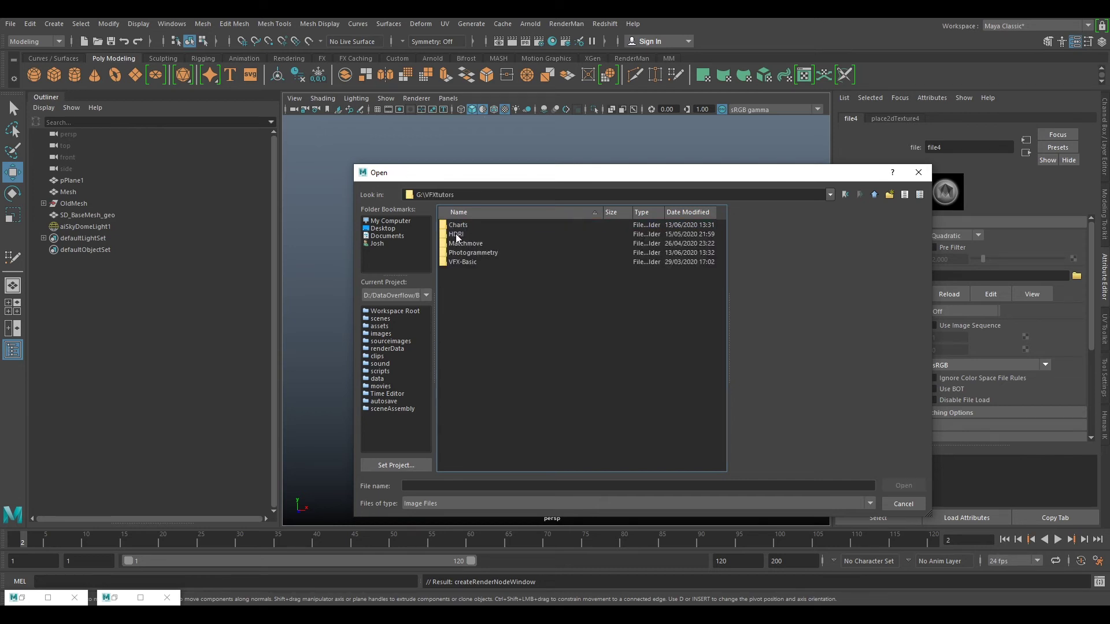
pyautogui.doubleClick(457, 235)
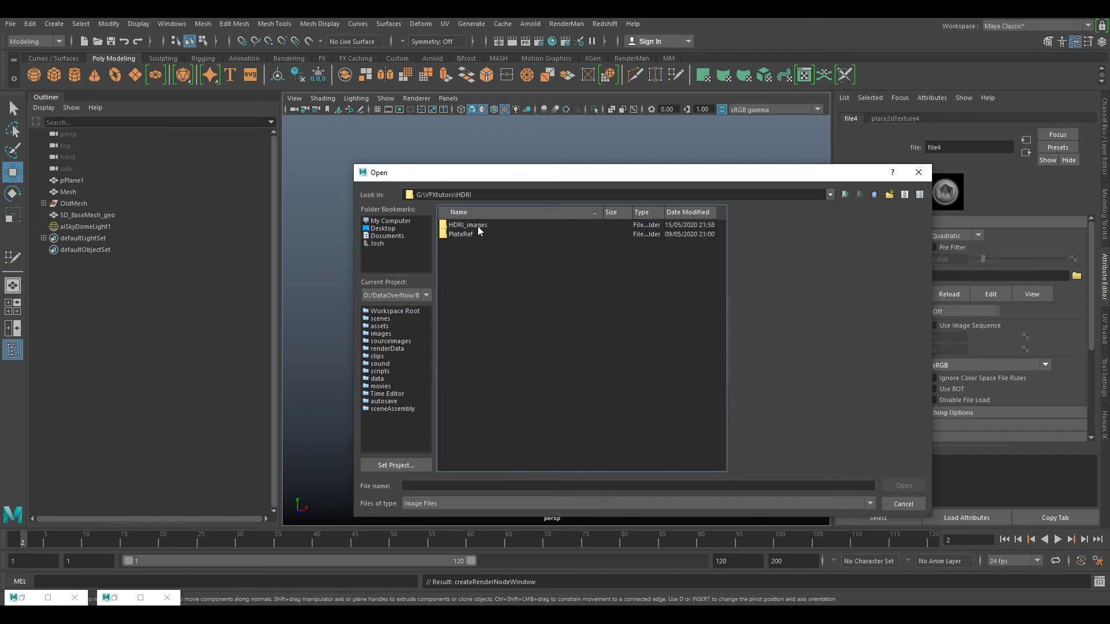
pyautogui.click(874, 195)
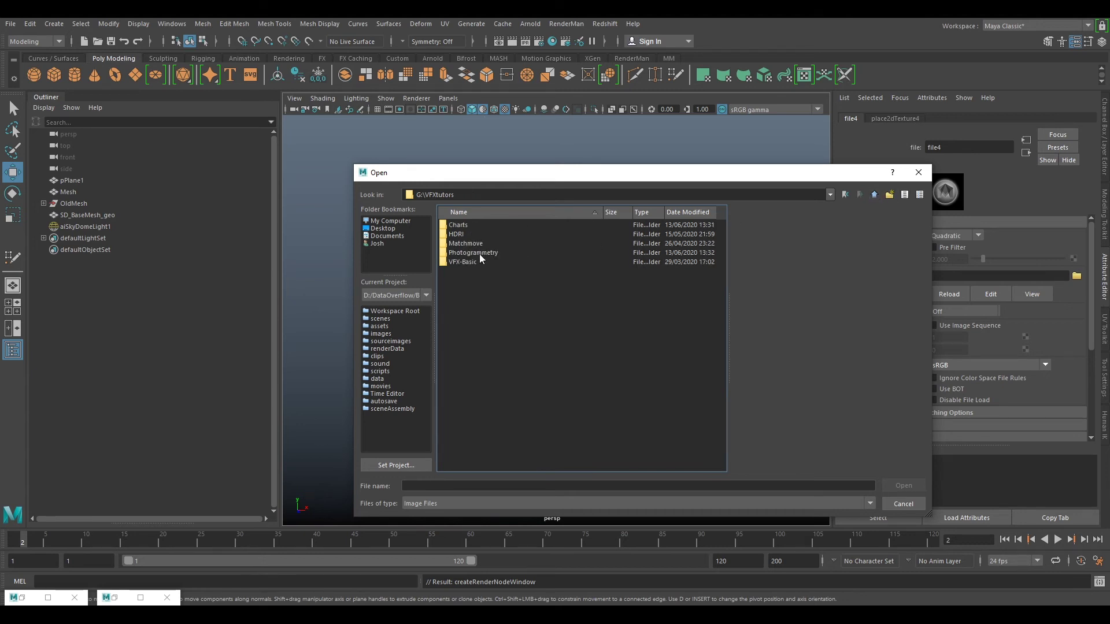
pyautogui.doubleClick(480, 254)
pyautogui.doubleClick(470, 226)
pyautogui.doubleClick(471, 225)
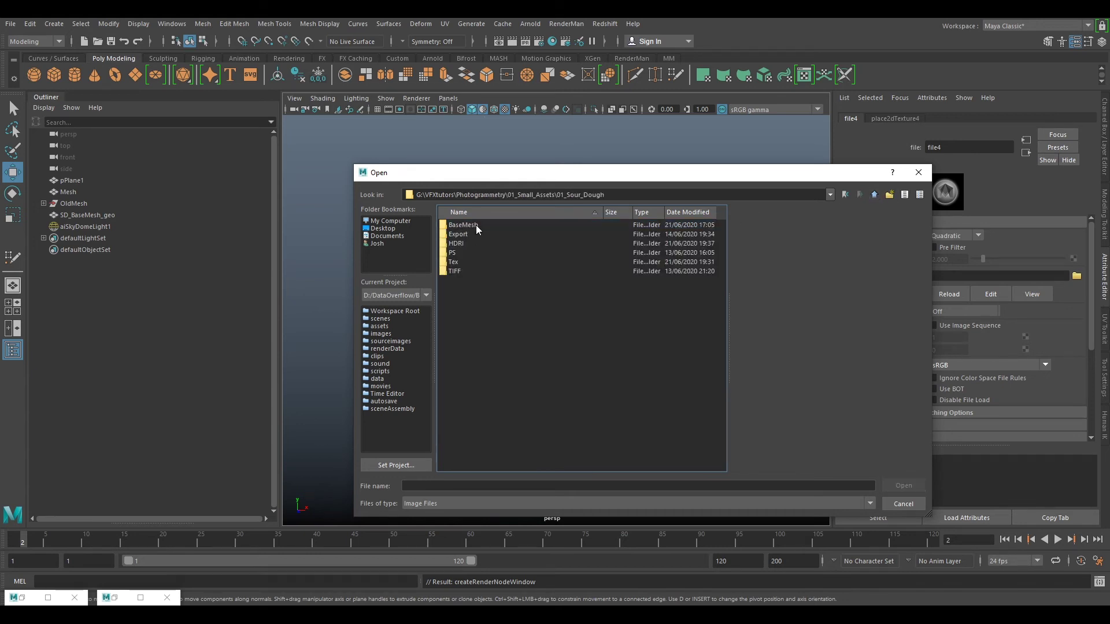
pyautogui.doubleClick(458, 244)
pyautogui.click(518, 224)
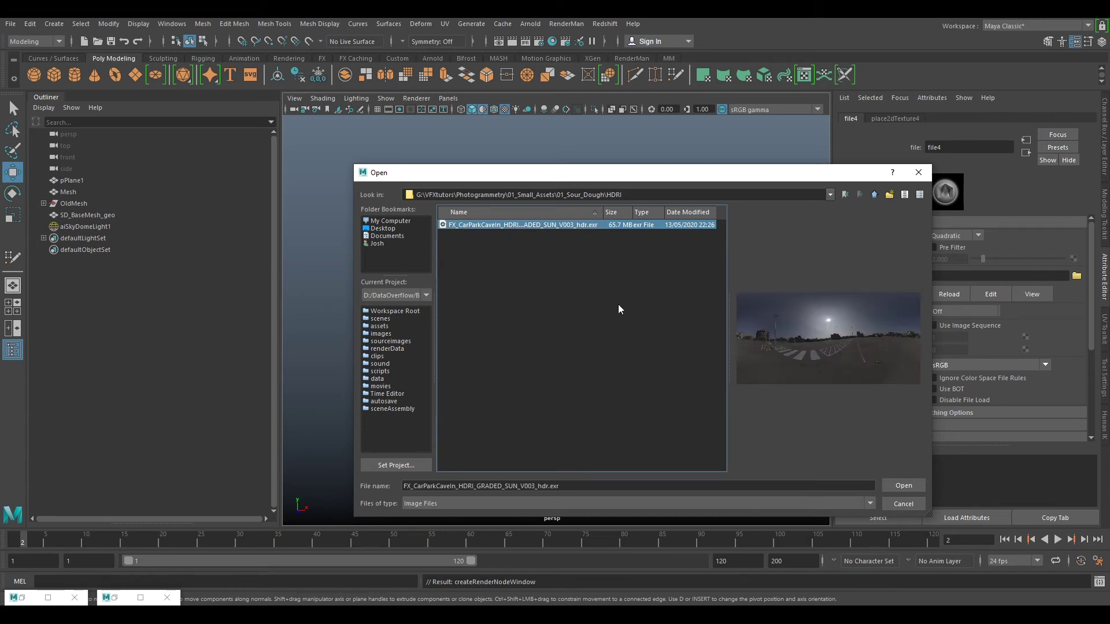
pyautogui.click(904, 485)
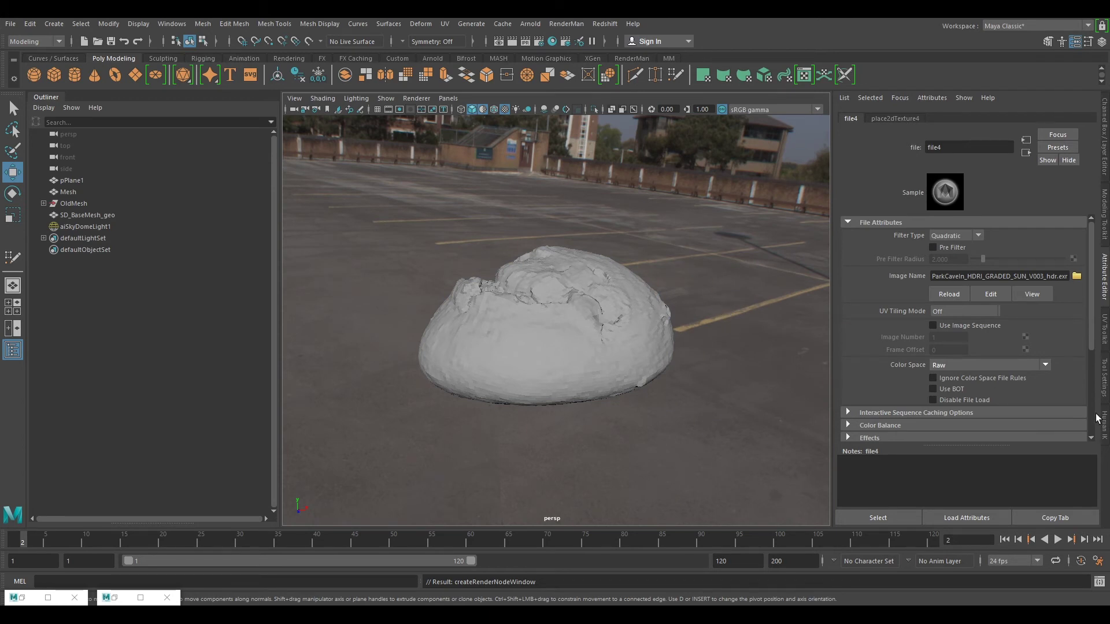
# Set the HDRI file texture's Filter Type to Off
pyautogui.scroll(-3, 917, 345)
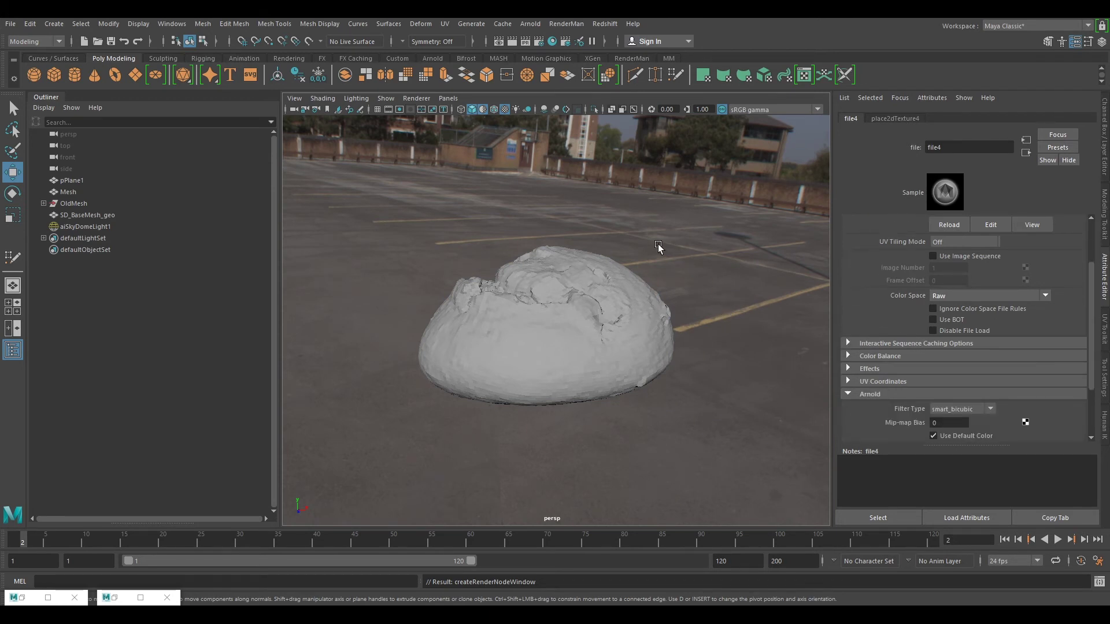
pyautogui.moveTo(702, 334)
pyautogui.keyDown('alt'); pyautogui.mouseDown()
pyautogui.moveTo(696, 324)
pyautogui.moveTo(717, 331)
pyautogui.mouseUp(); pyautogui.keyUp('alt')
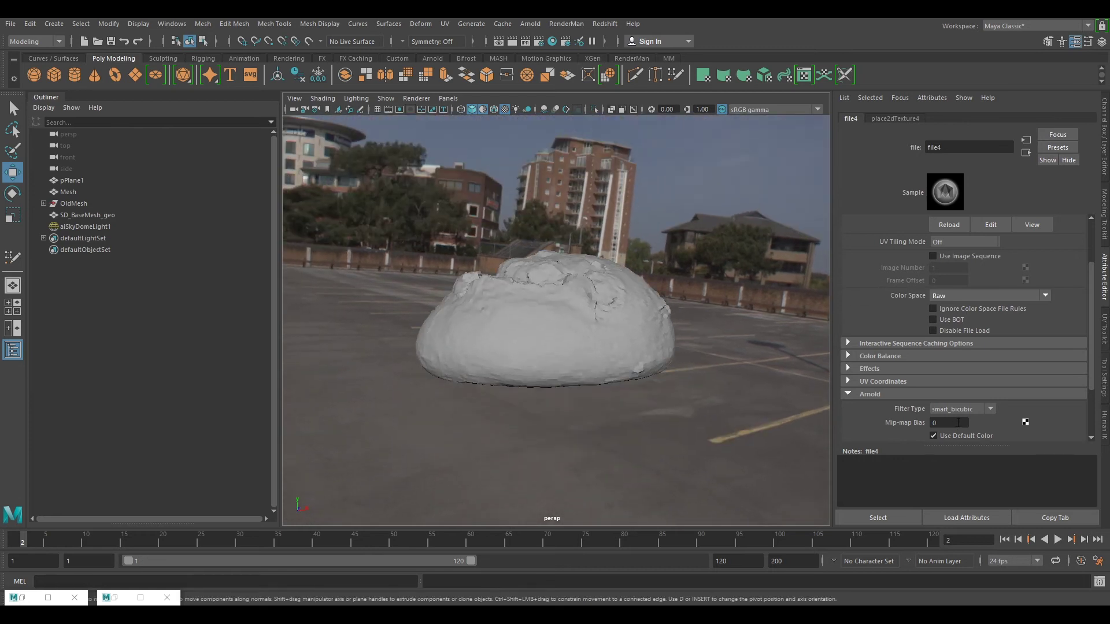
pyautogui.scroll(-3, 949, 386)
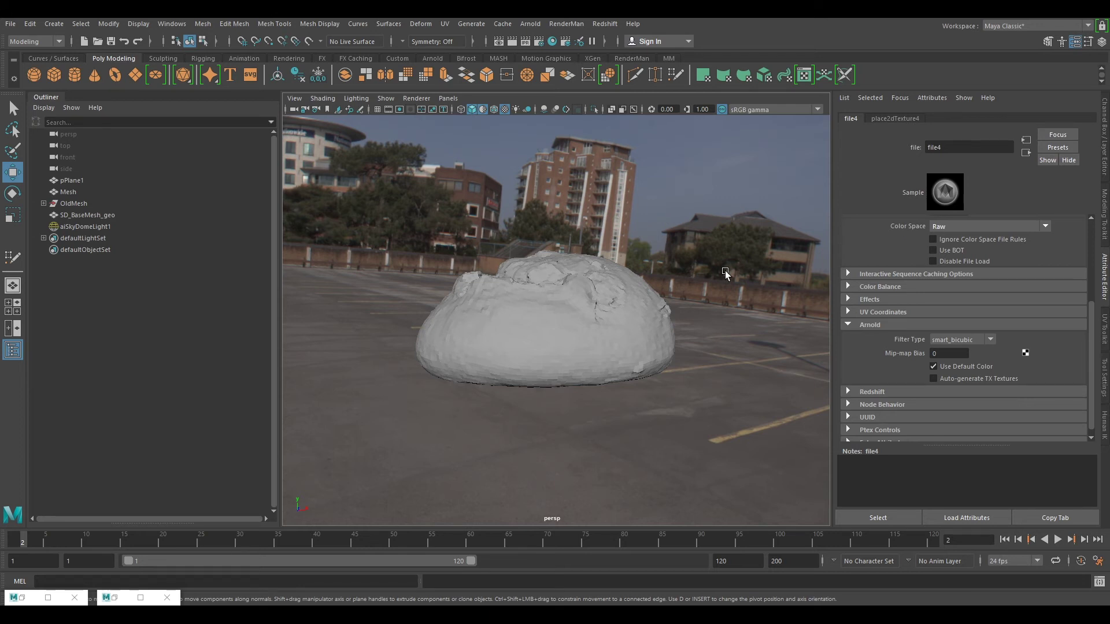
pyautogui.keyDown('alt'); pyautogui.moveTo(686, 246); pyautogui.dragTo(665, 252, button='right'); pyautogui.keyUp('alt')
pyautogui.keyDown('alt'); pyautogui.moveTo(664, 252); pyautogui.dragTo(656, 346); pyautogui.keyUp('alt')
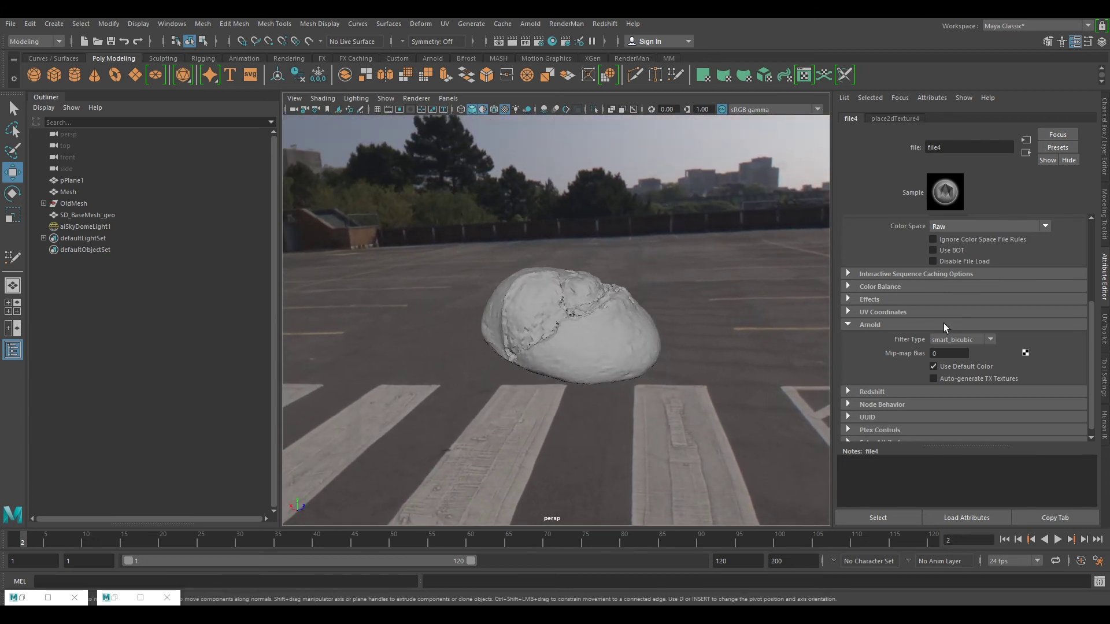
pyautogui.scroll(4, 958, 277)
pyautogui.click(951, 236)
pyautogui.click(951, 242)
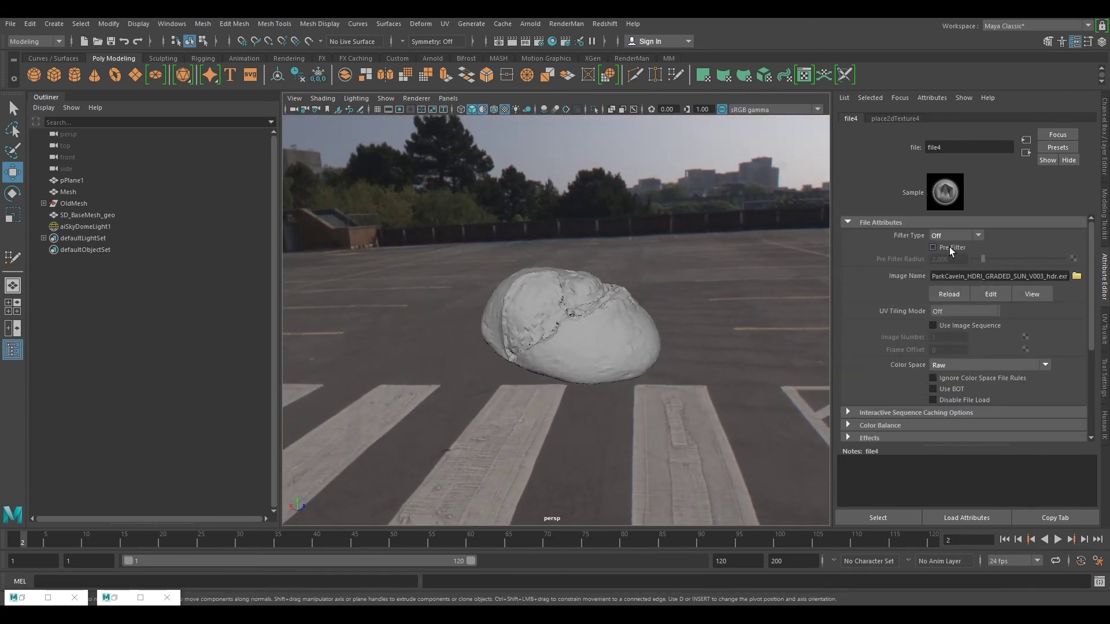
pyautogui.keyDown('alt'); pyautogui.moveTo(667, 325); pyautogui.dragTo(694, 309); pyautogui.keyUp('alt')
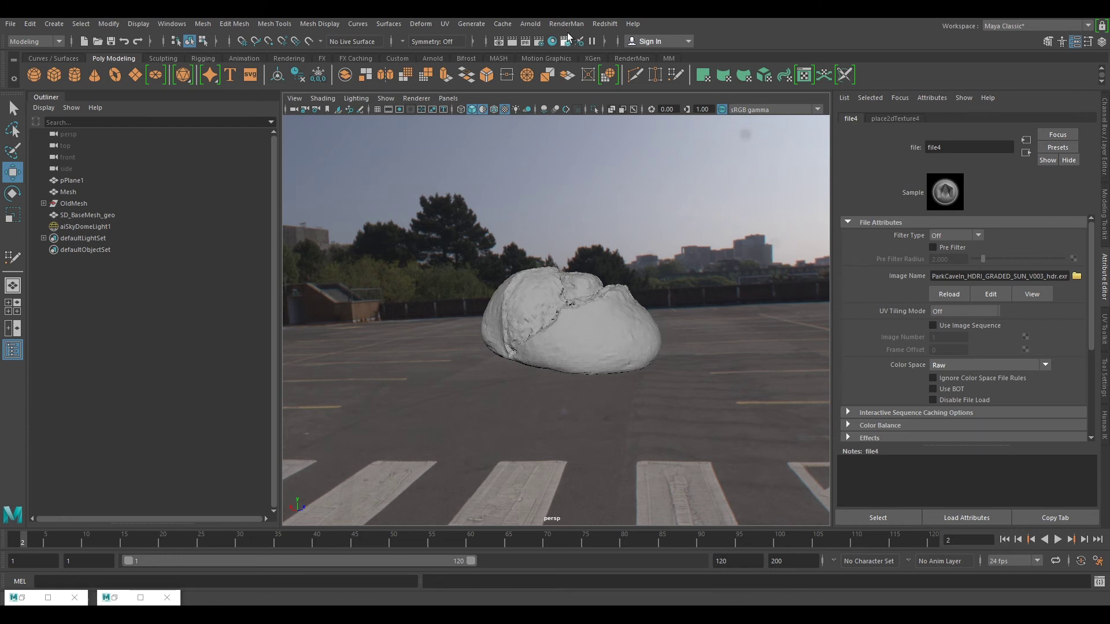
pyautogui.click(530, 24)
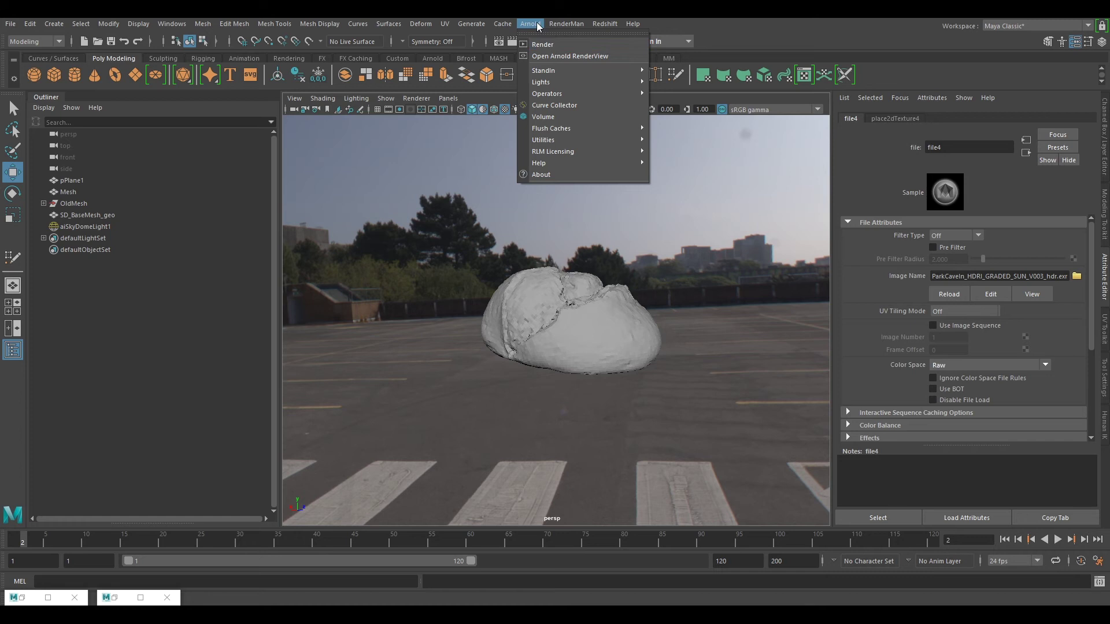
# Render the sourdough lit by the skydome in Arnold RenderView, then stop the render
pyautogui.click(537, 25)
pyautogui.click(85, 226)
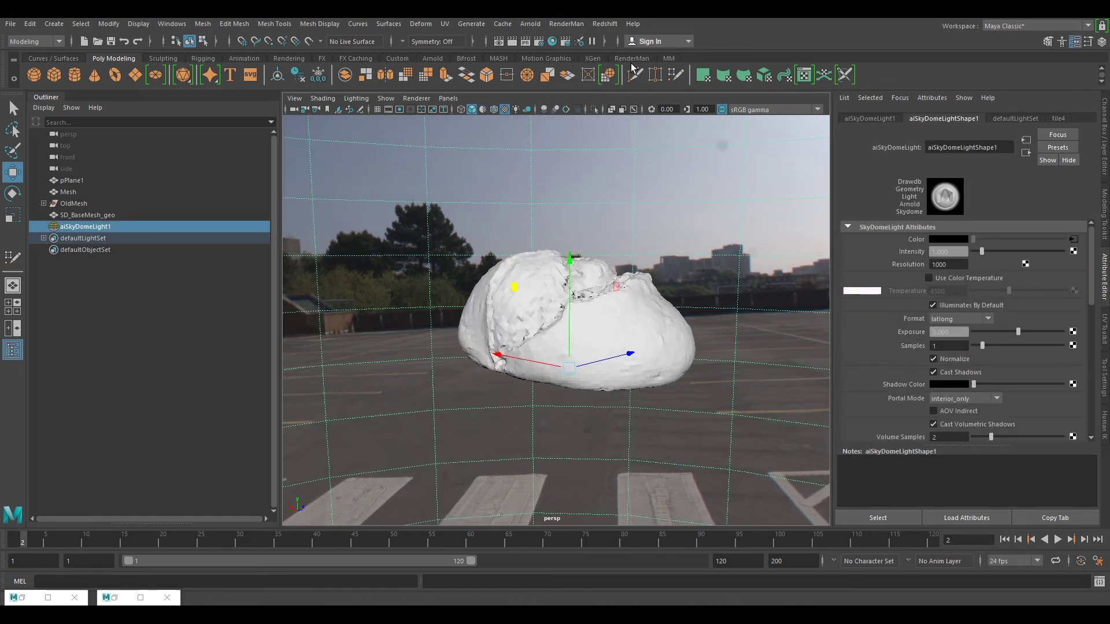
pyautogui.click(528, 25)
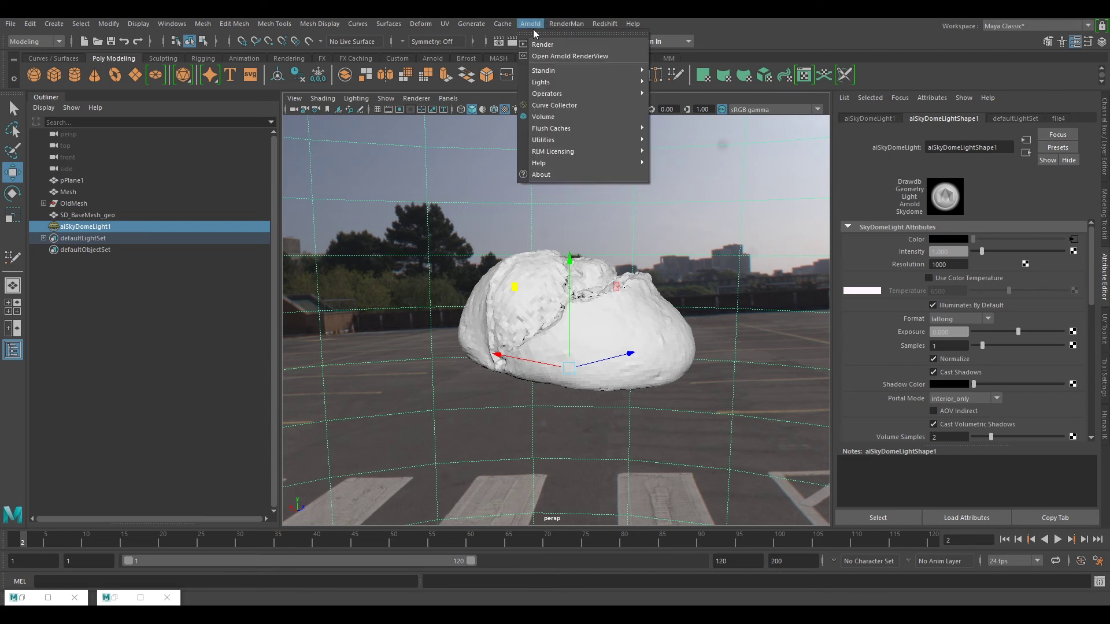
pyautogui.click(570, 56)
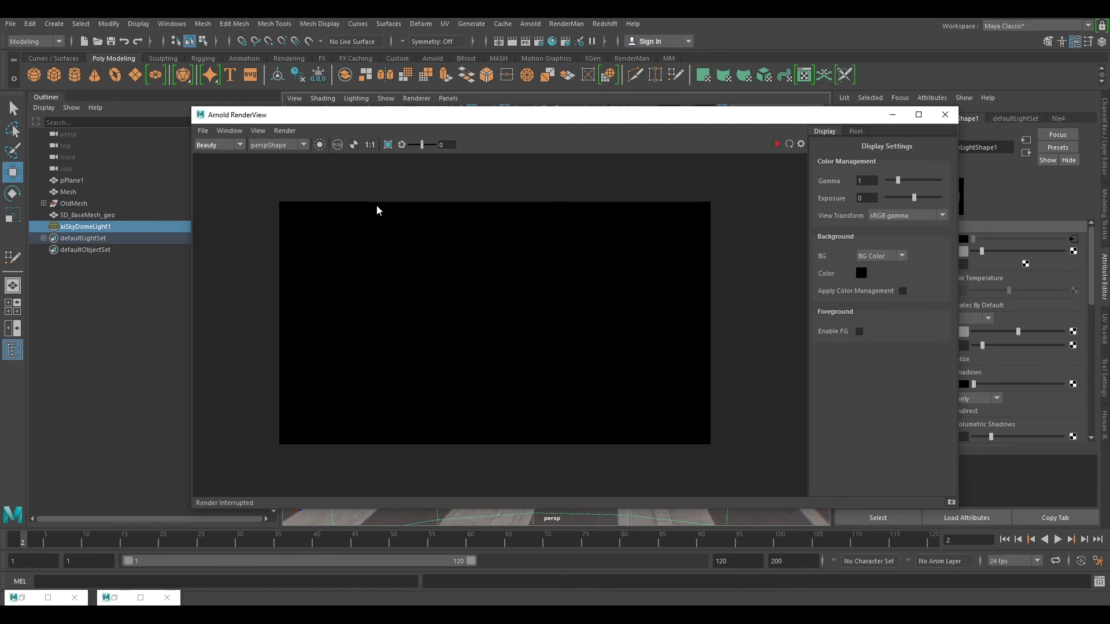
pyautogui.click(286, 132)
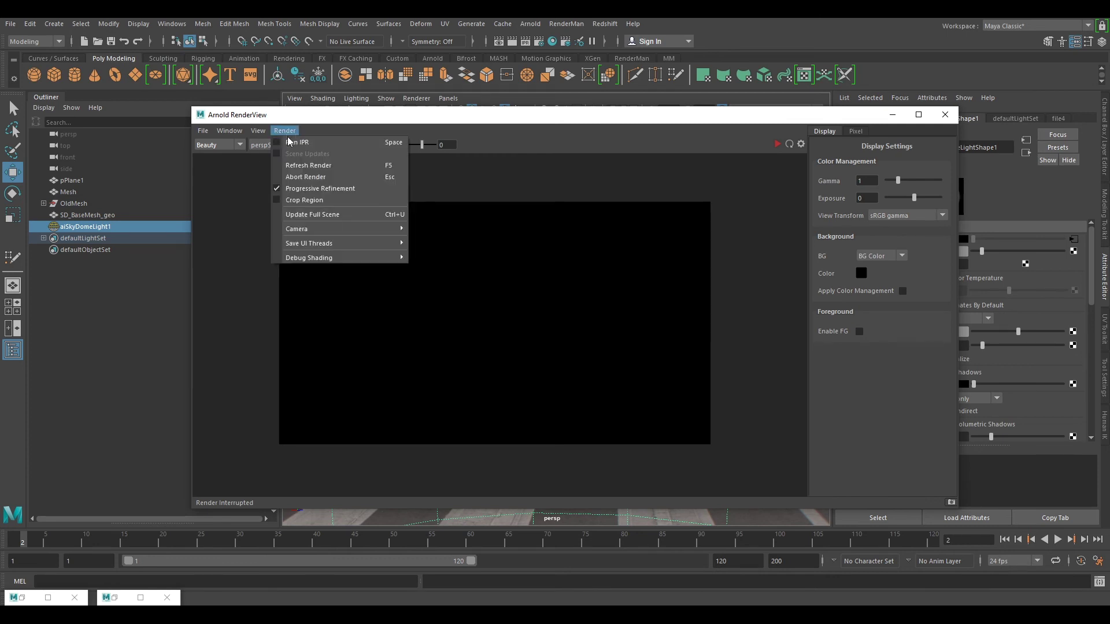
pyautogui.click(312, 215)
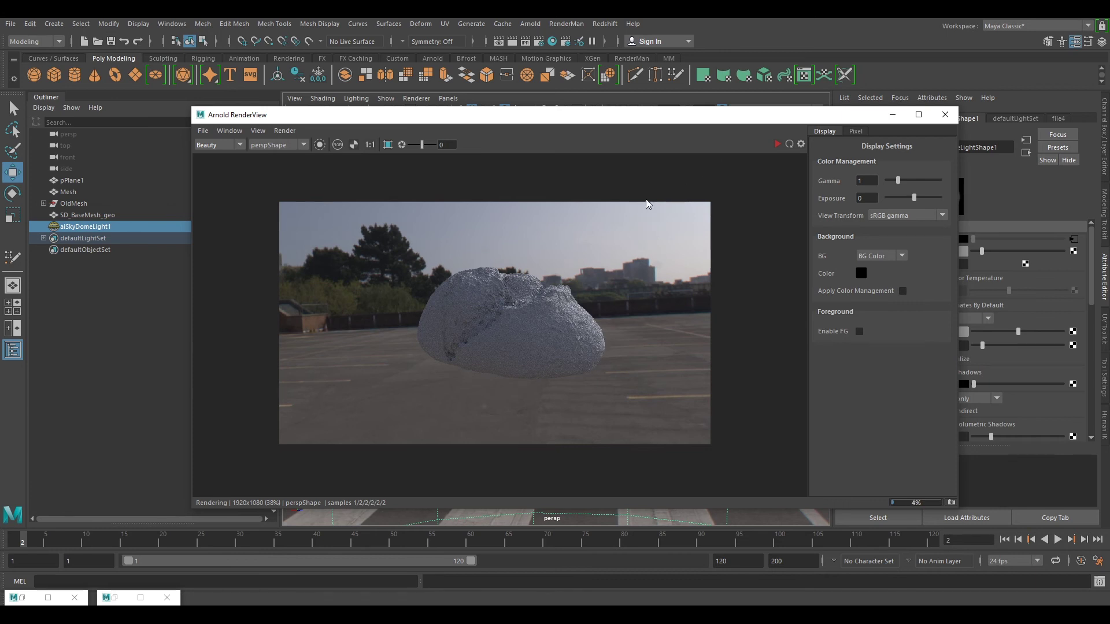
pyautogui.scroll(3, 536, 298)
pyautogui.scroll(-1, 506, 269)
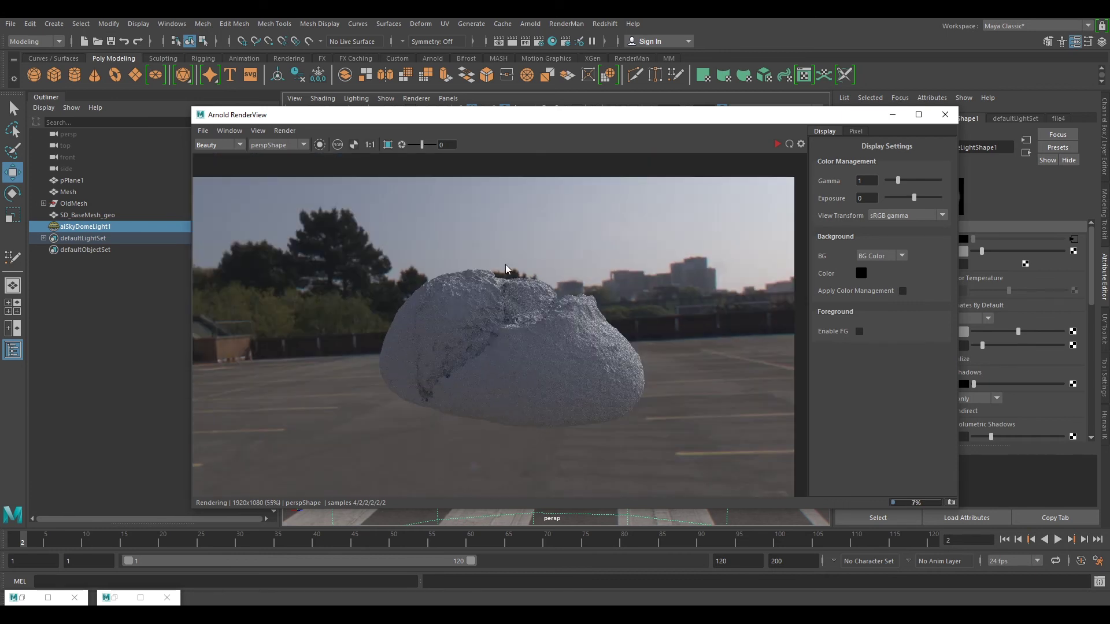
pyautogui.click(777, 144)
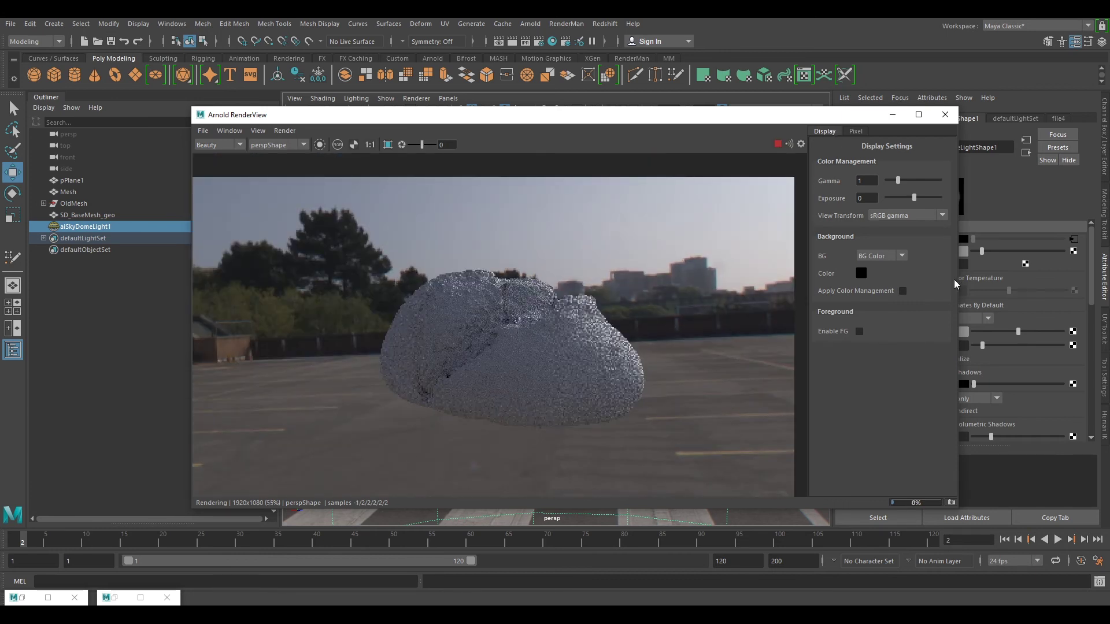
pyautogui.click(778, 144)
# Shrink and move the RenderView window to uncover the skydome light's attributes
pyautogui.moveTo(804, 117); pyautogui.dragTo(737, 126)
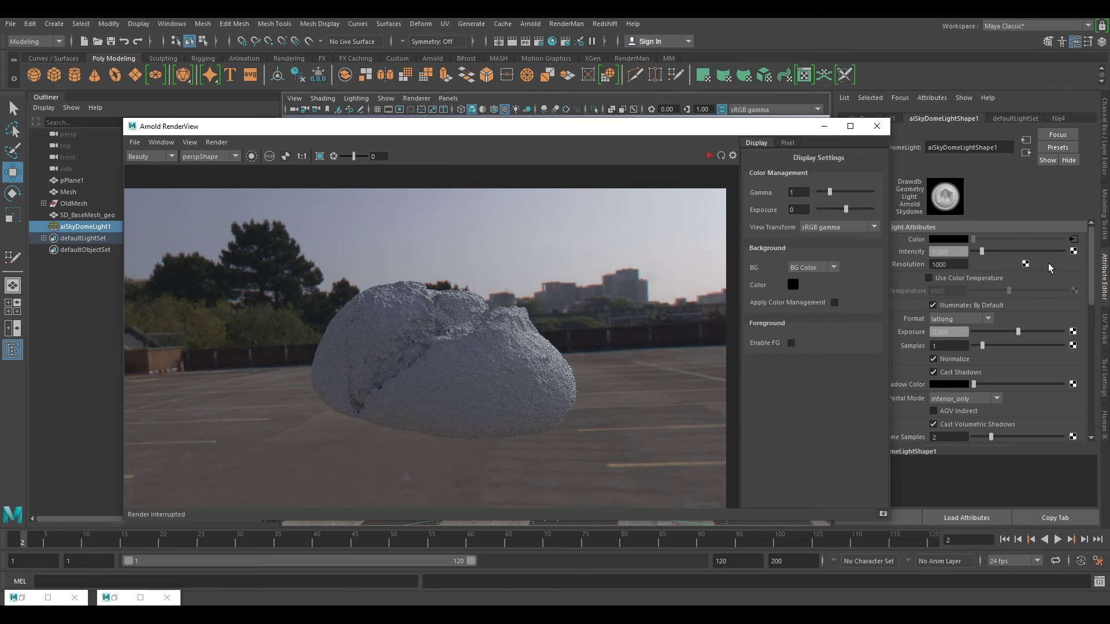
pyautogui.moveTo(121, 118); pyautogui.dragTo(417, 204)
pyautogui.moveTo(560, 220); pyautogui.dragTo(460, 151)
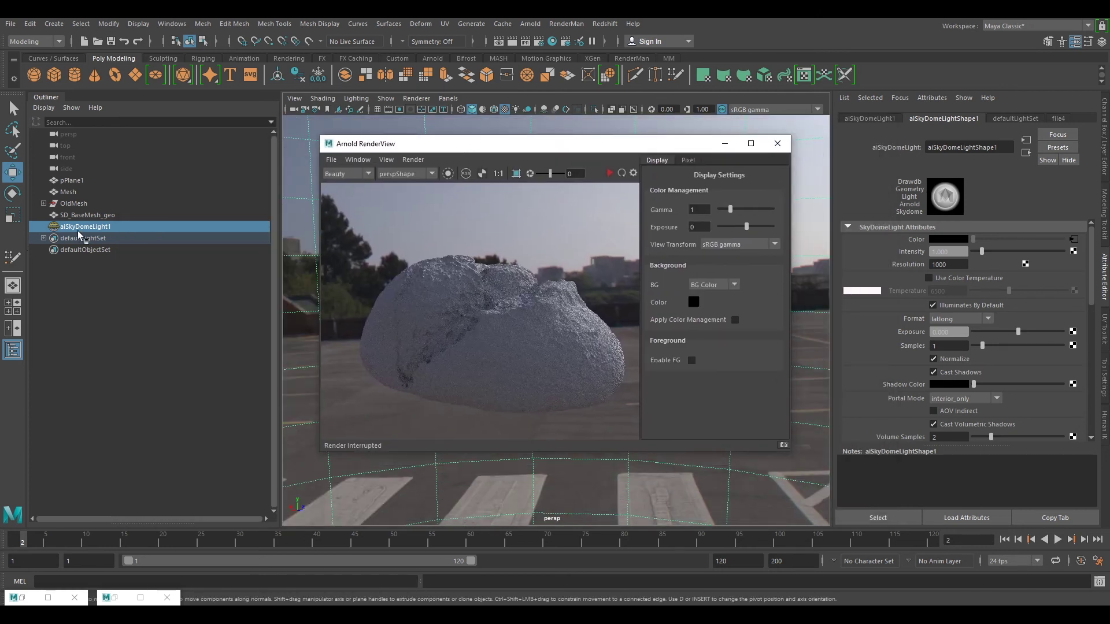
# Set the skydome's Camera visibility to 0 and Samples to 3, then re-render
pyautogui.scroll(-3, 987, 307)
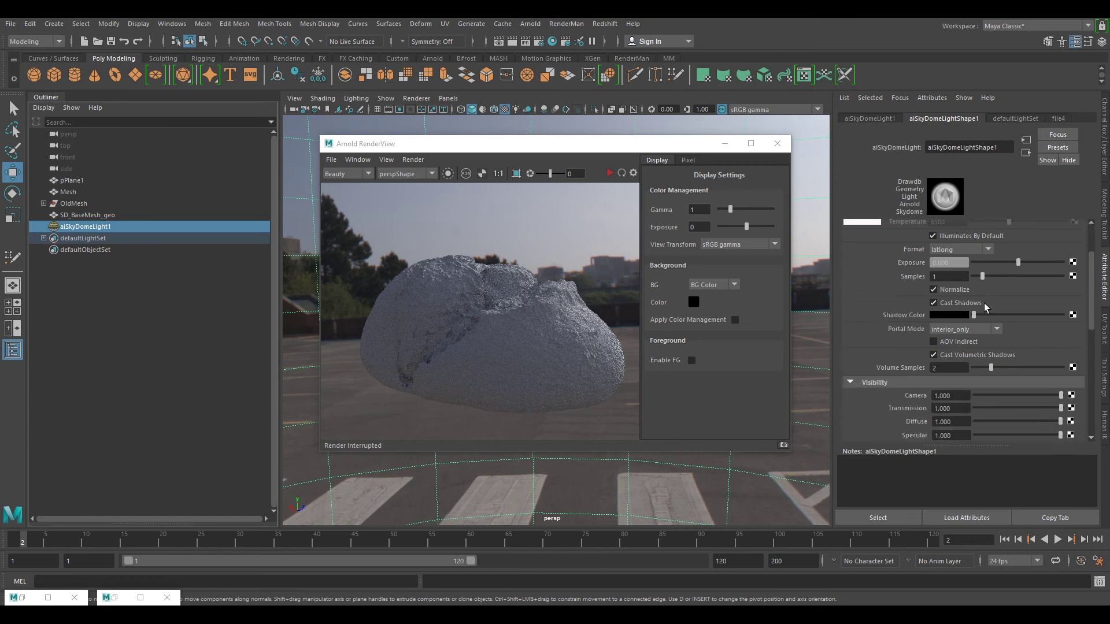
pyautogui.click(958, 396)
pyautogui.write('0')
pyautogui.press('Return')
pyautogui.click(942, 275)
pyautogui.press('Return')
pyautogui.click(610, 172)
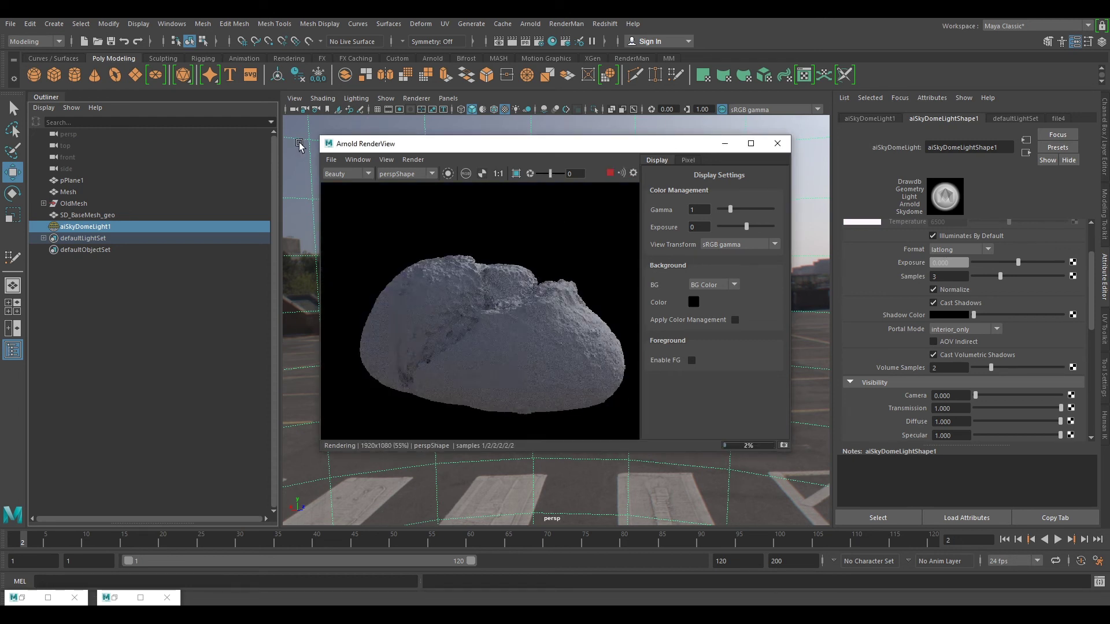
pyautogui.moveTo(320, 136); pyautogui.dragTo(206, 96)
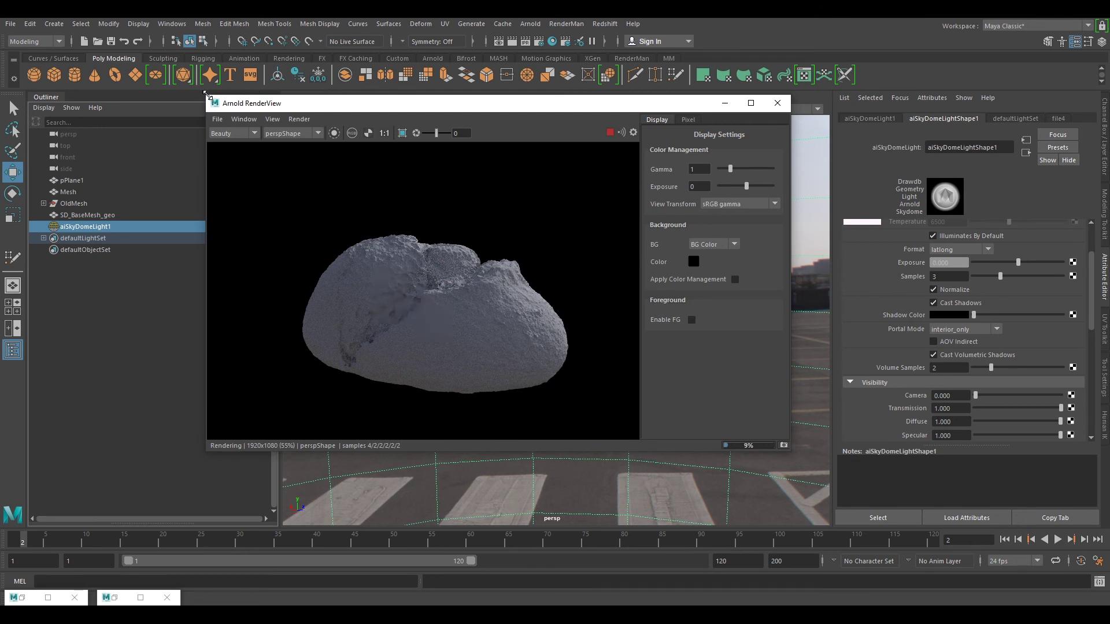
# Reposition the RenderView window and orbit the viewport around the bread
pyautogui.moveTo(206, 95); pyautogui.dragTo(245, 144)
pyautogui.moveTo(412, 155); pyautogui.dragTo(405, 94)
pyautogui.scroll(2, 605, 446)
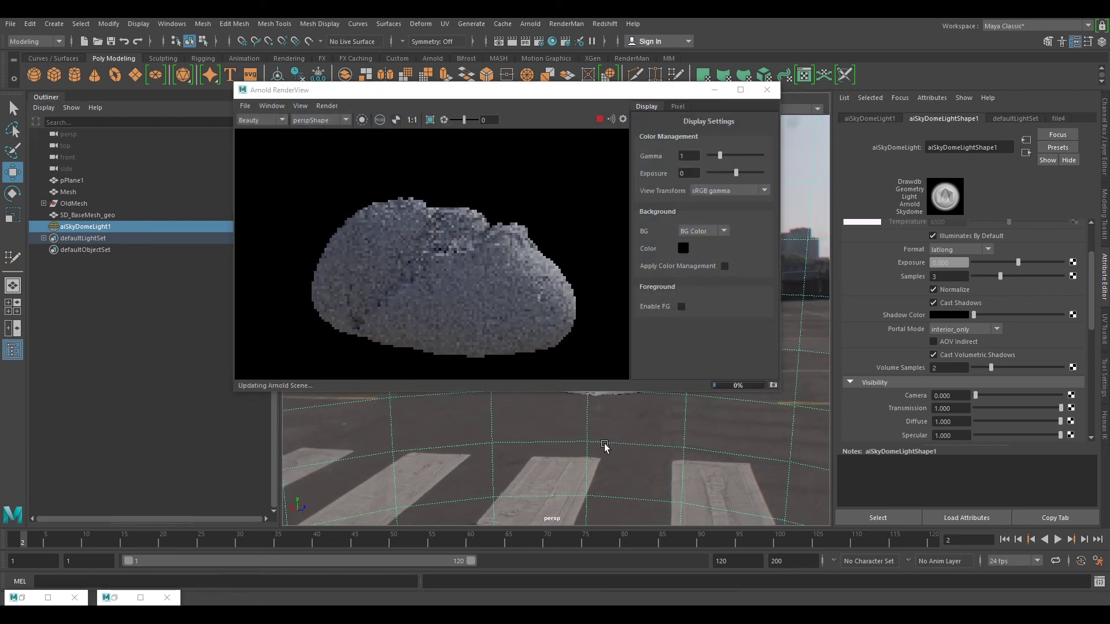
pyautogui.keyDown('alt'); pyautogui.moveTo(604, 447); pyautogui.dragTo(599, 485); pyautogui.keyUp('alt')
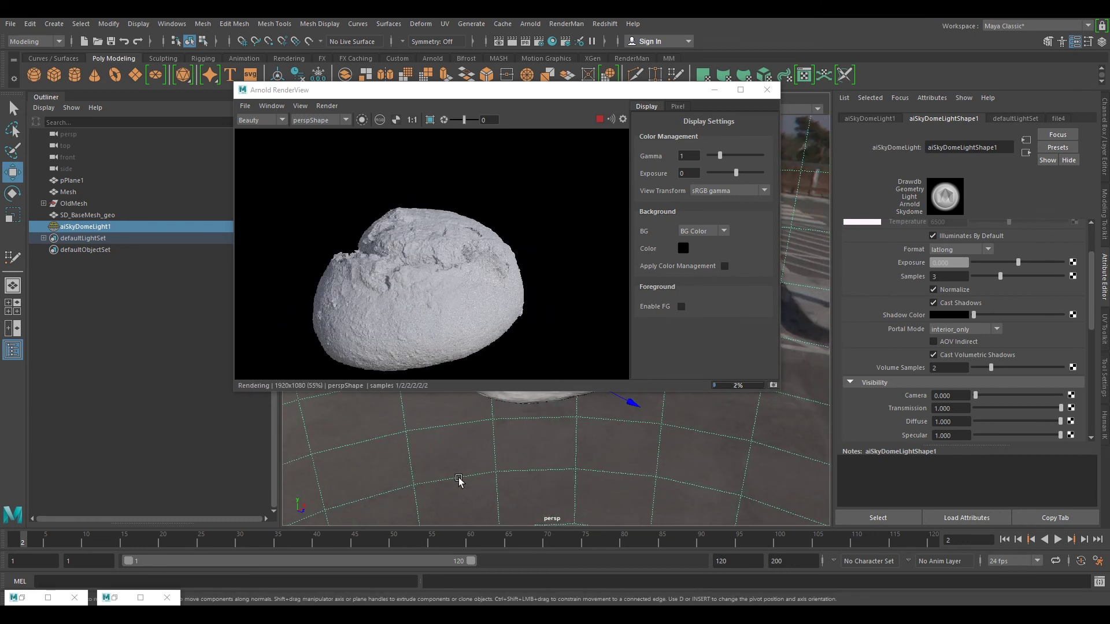
pyautogui.keyDown('alt'); pyautogui.moveTo(496, 478); pyautogui.dragTo(539, 481); pyautogui.keyUp('alt')
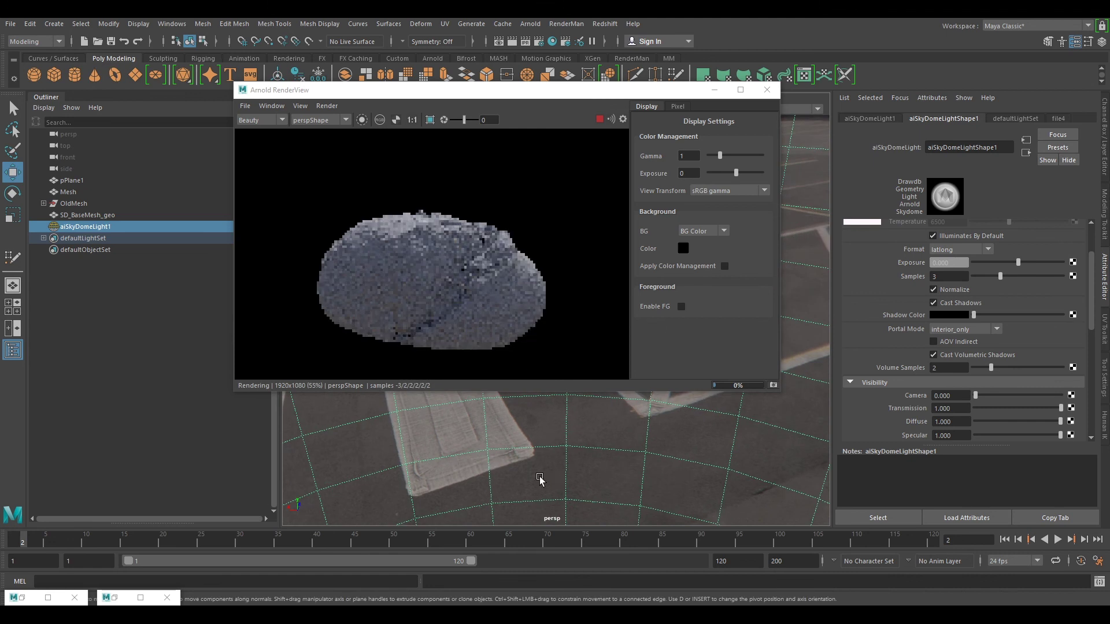
pyautogui.keyDown('alt'); pyautogui.moveTo(454, 471); pyautogui.dragTo(521, 446); pyautogui.keyUp('alt')
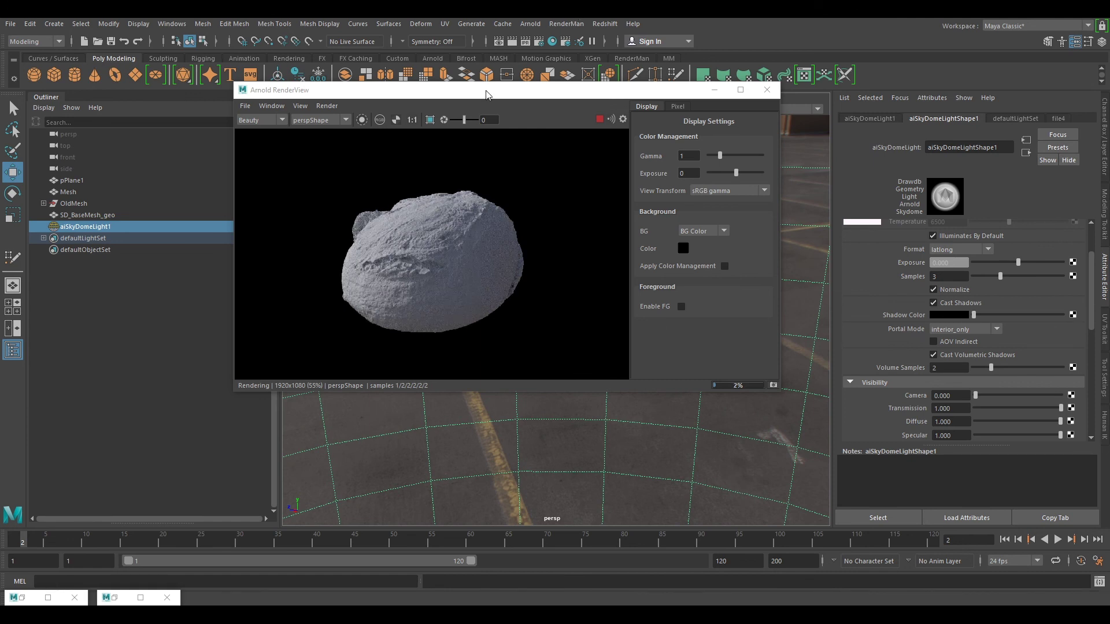
pyautogui.moveTo(486, 94); pyautogui.dragTo(464, 77)
# Rotate the skydome around its Y axis to relight the bread, then stop the render
pyautogui.press('e')
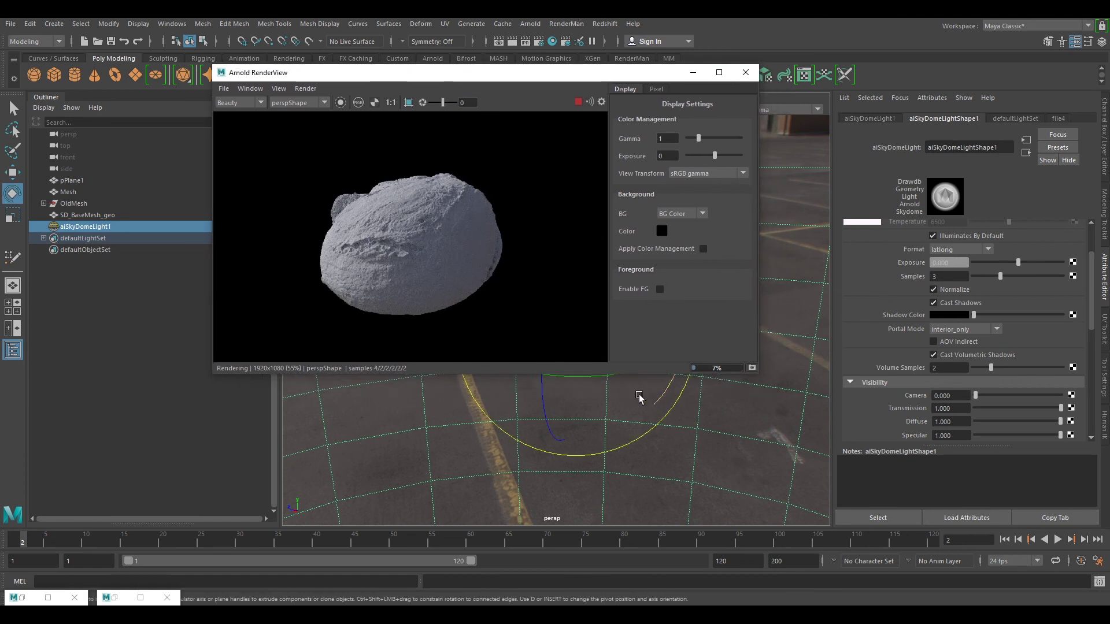
pyautogui.moveTo(286, 75); pyautogui.dragTo(205, 56)
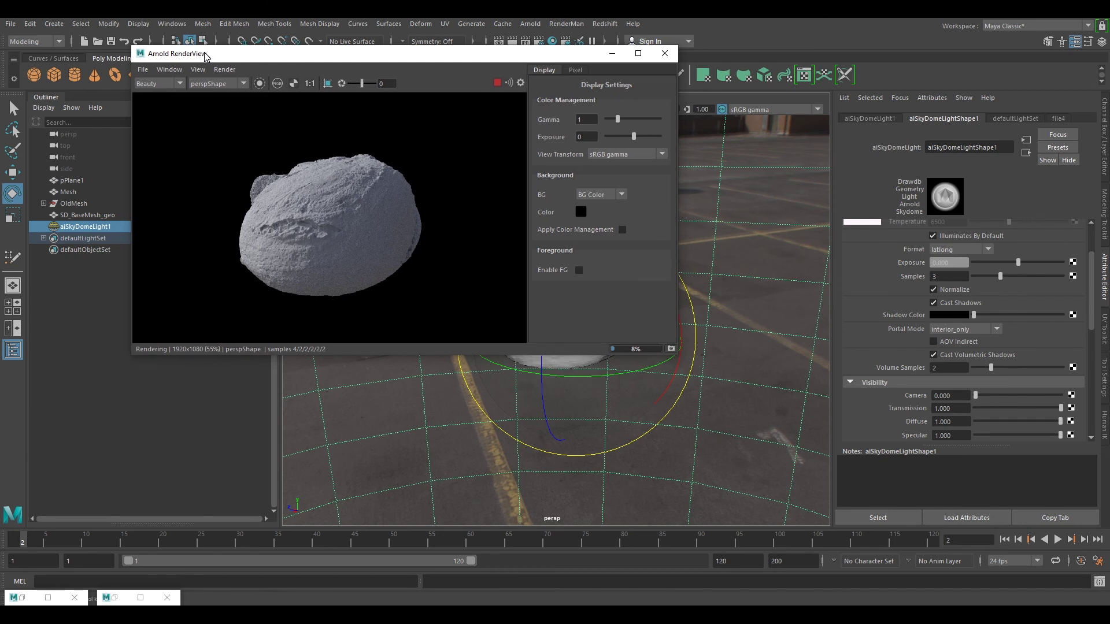
pyautogui.moveTo(564, 375); pyautogui.dragTo(687, 382)
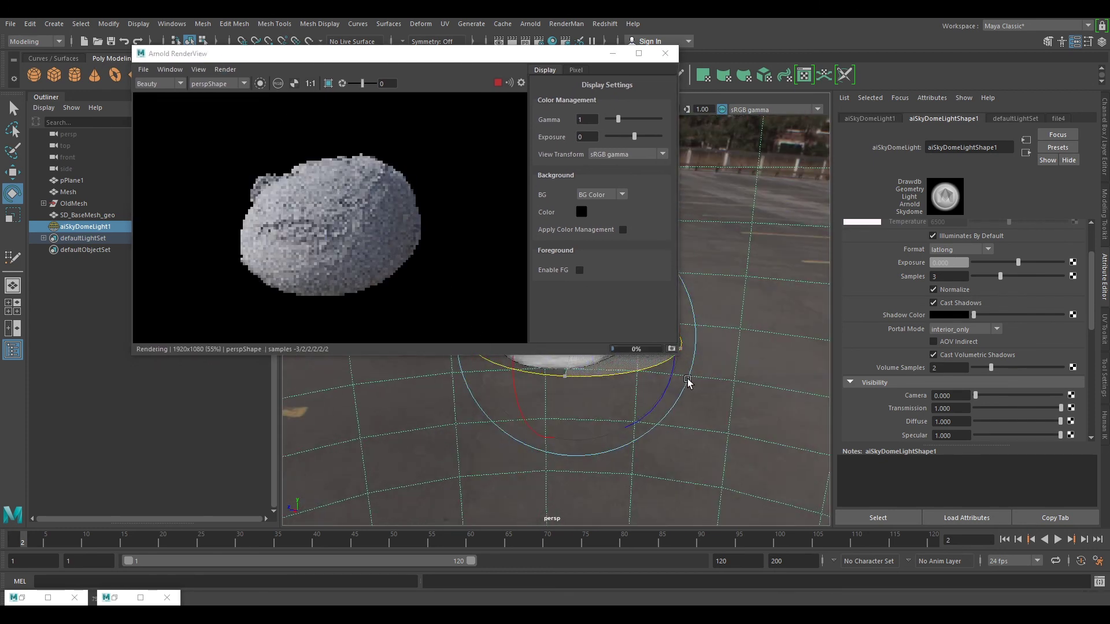
pyautogui.moveTo(577, 370); pyautogui.dragTo(595, 396)
pyautogui.moveTo(560, 381); pyautogui.dragTo(612, 402)
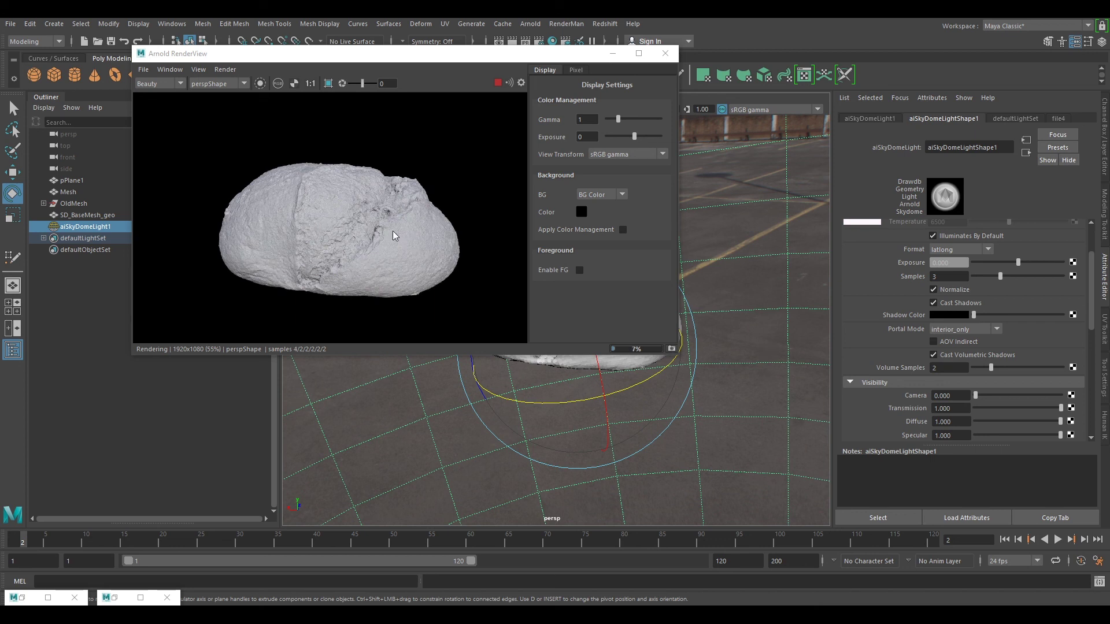
pyautogui.scroll(2, 393, 231)
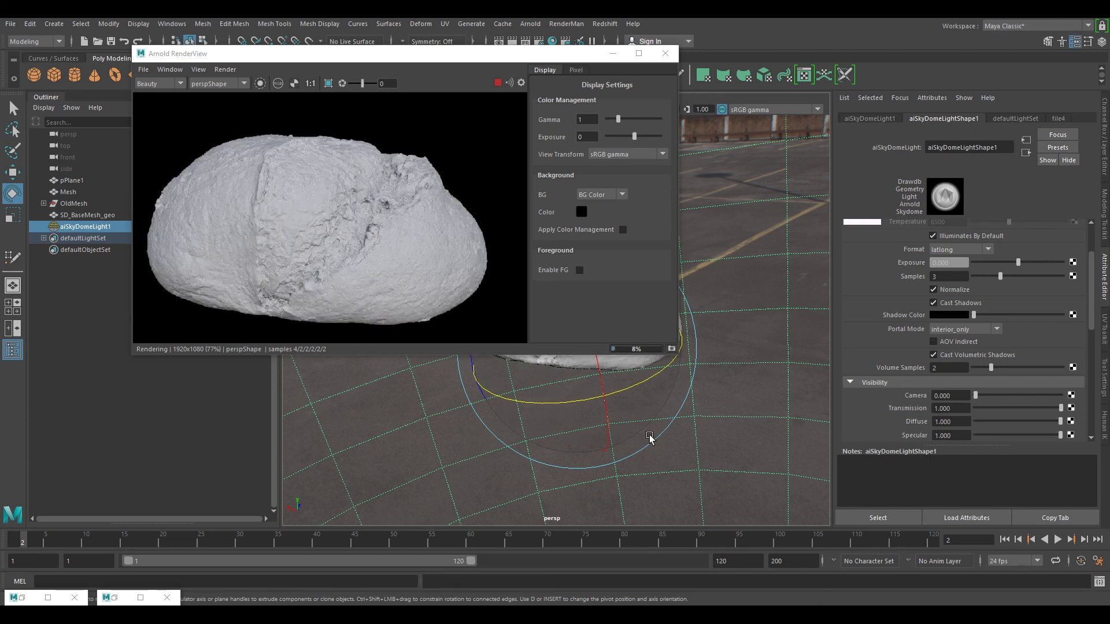
pyautogui.moveTo(649, 438); pyautogui.dragTo(705, 440)
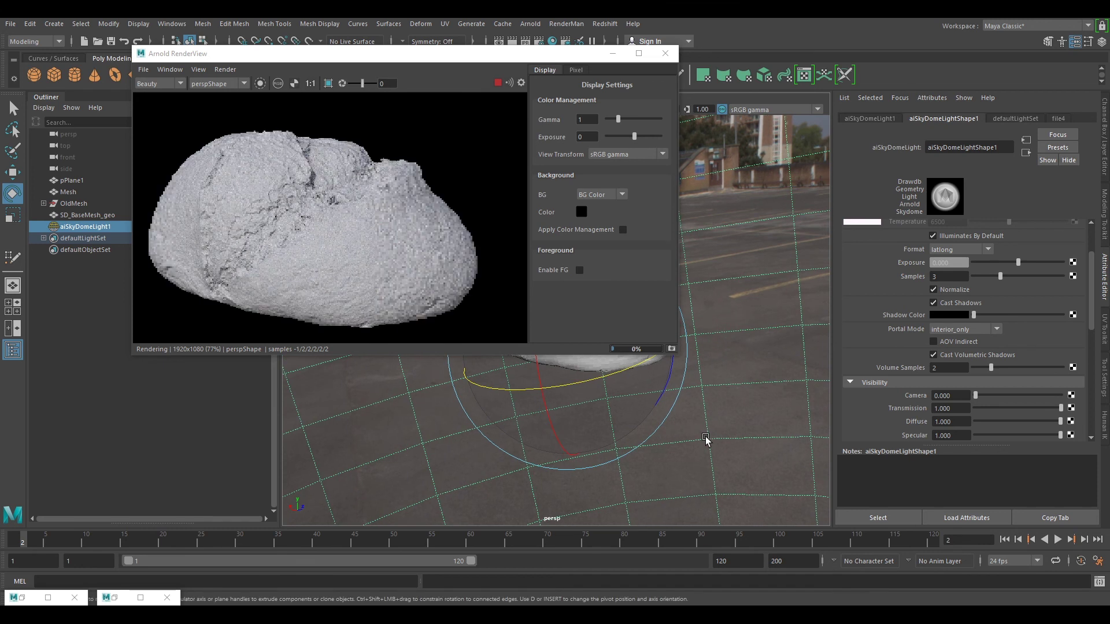
pyautogui.click(497, 82)
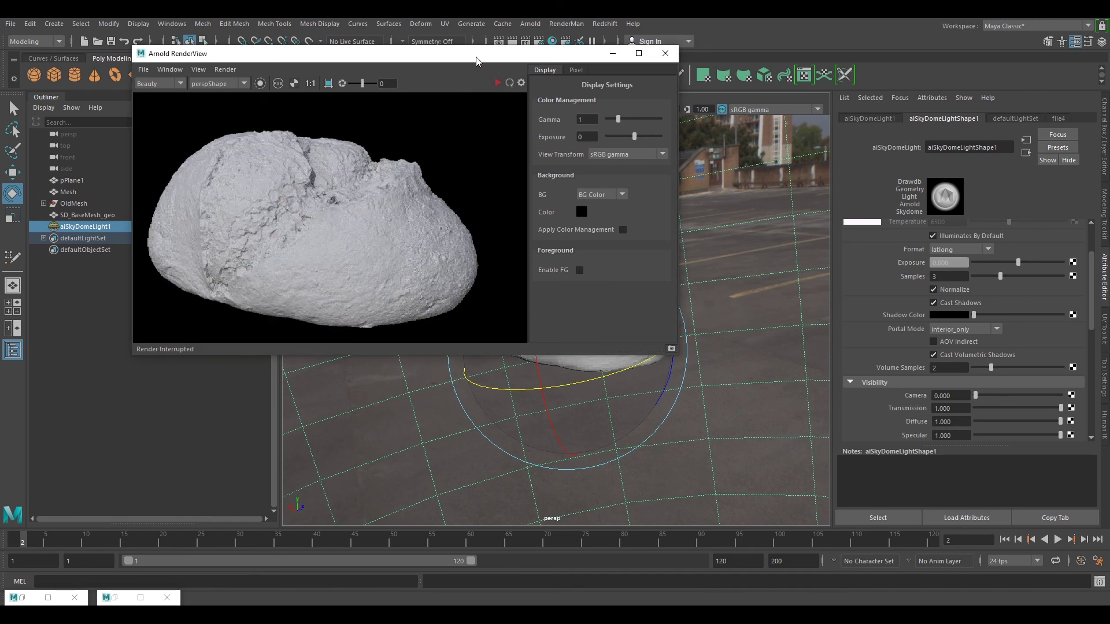
pyautogui.moveTo(519, 58); pyautogui.dragTo(658, 173)
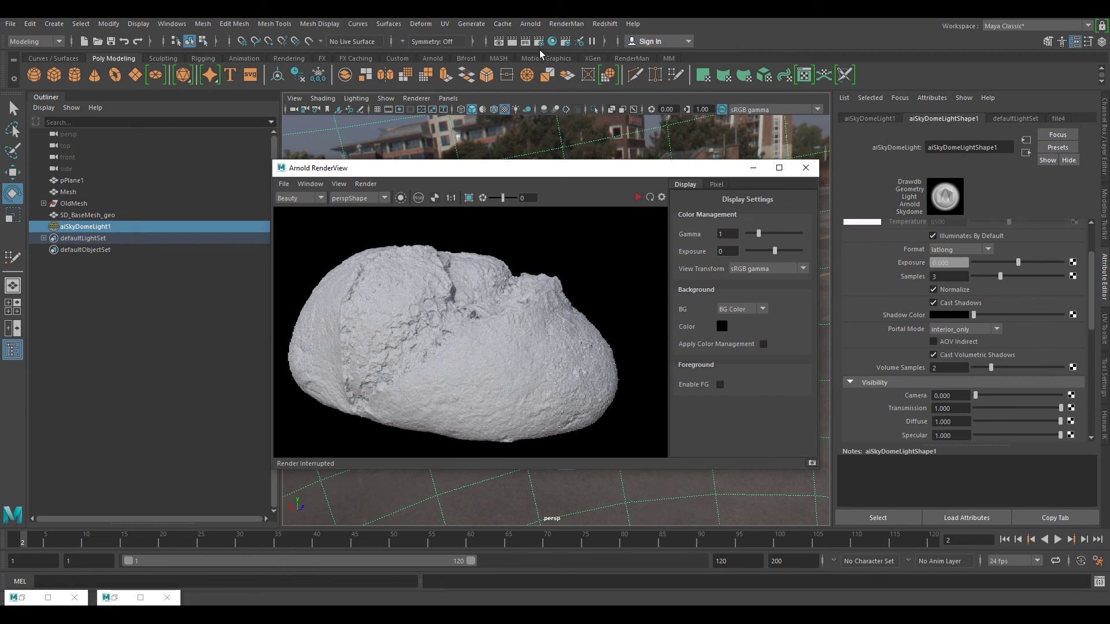
pyautogui.click(538, 41)
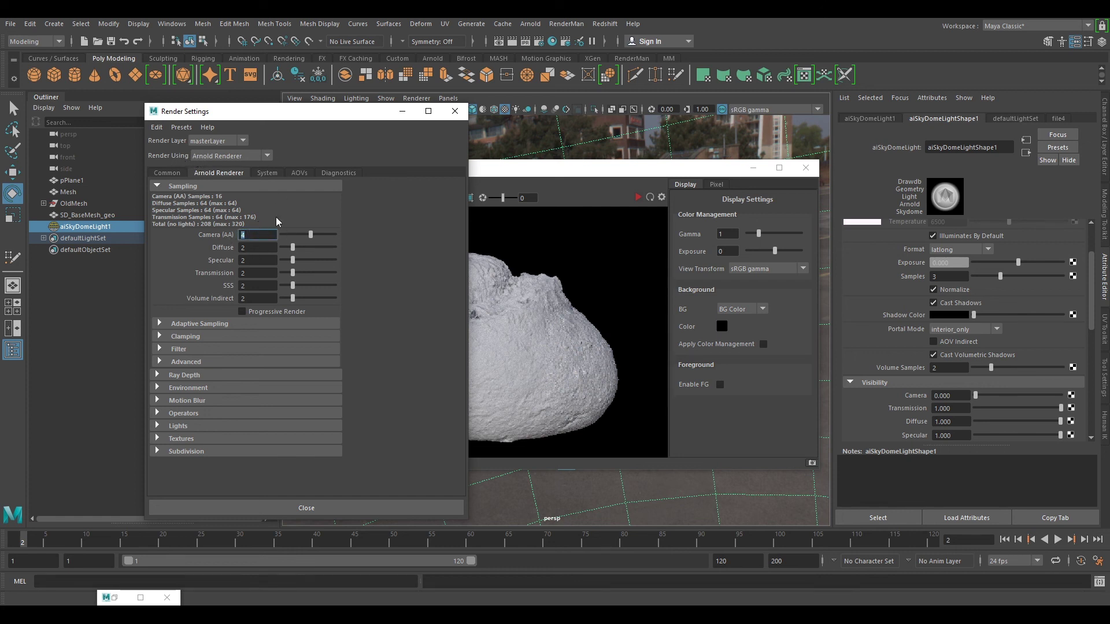
pyautogui.click(167, 173)
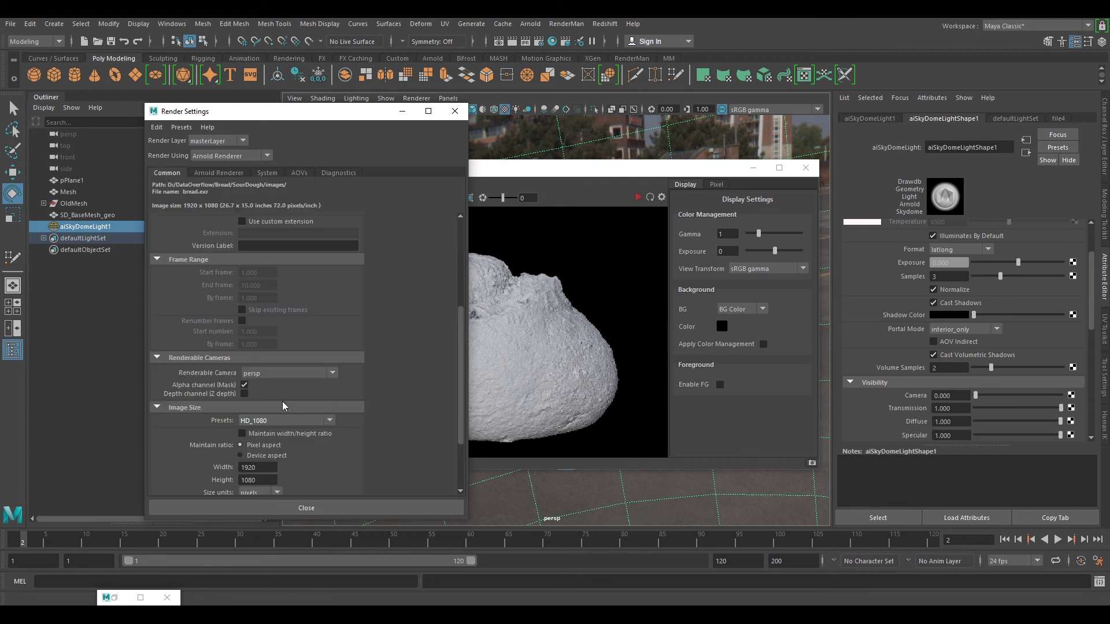
pyautogui.click(275, 422)
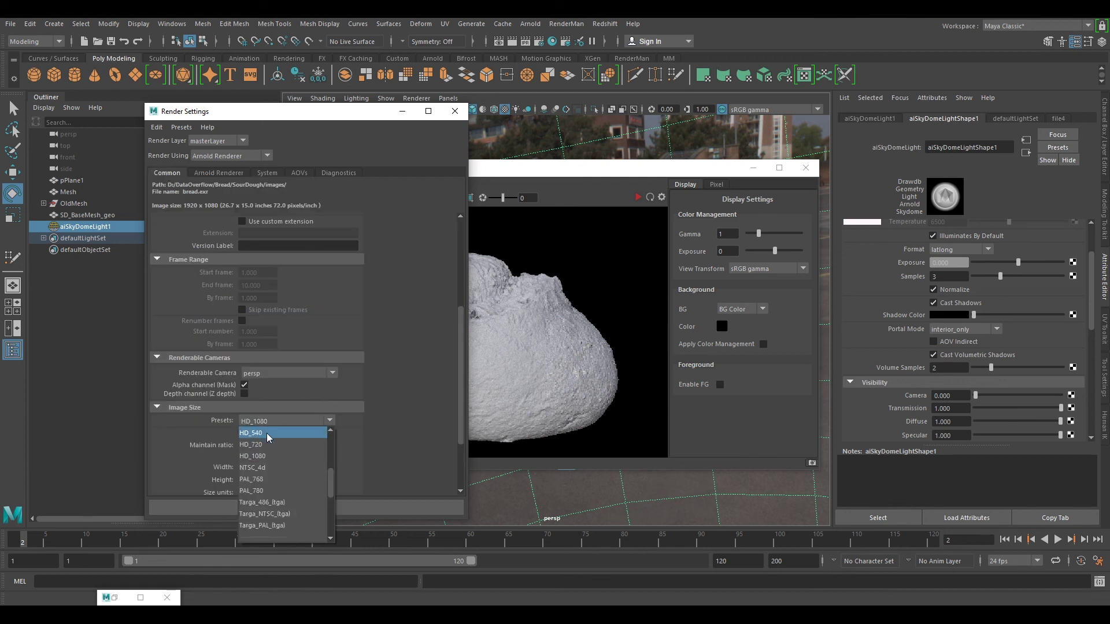
pyautogui.click(252, 456)
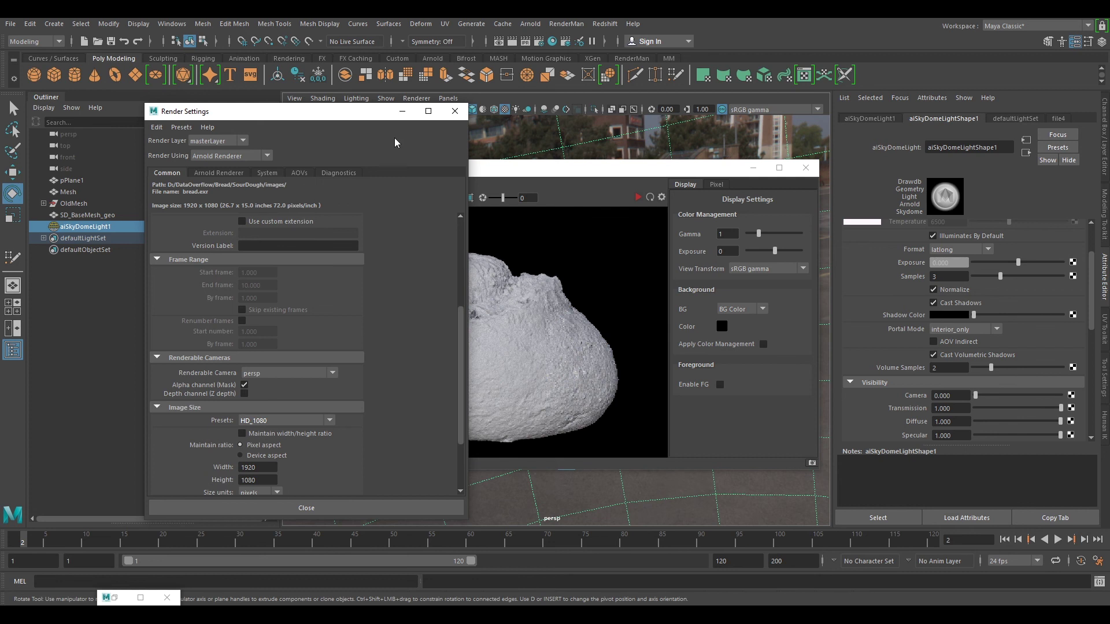
pyautogui.click(455, 112)
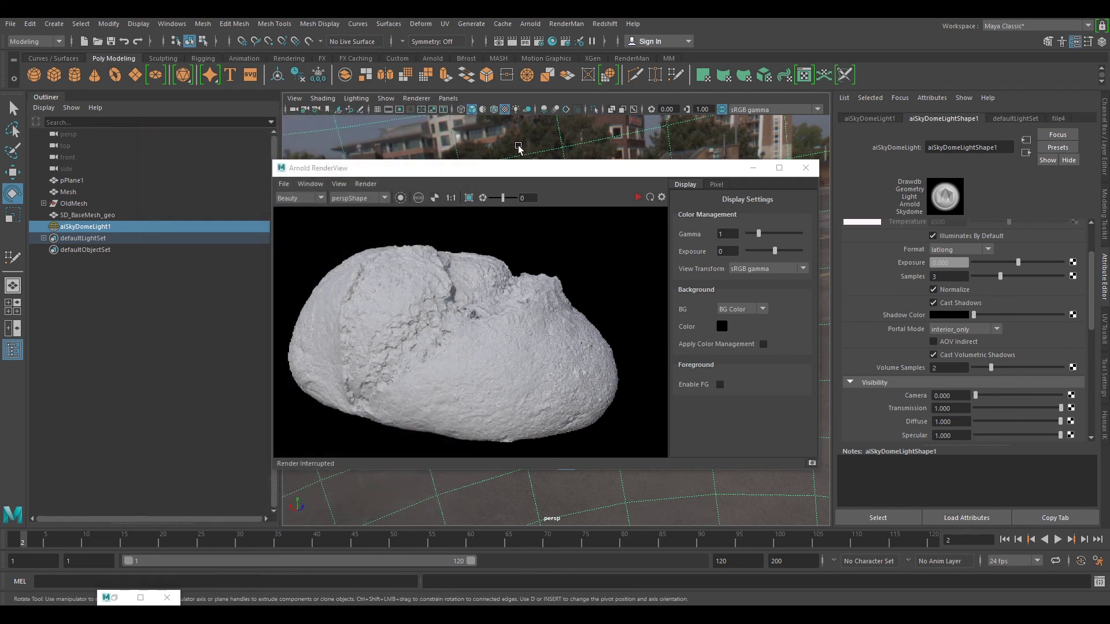
# Restart the live render and dolly and orbit the camera to show the loaf's rounded end
pyautogui.moveTo(546, 173); pyautogui.dragTo(558, 144)
pyautogui.click(650, 167)
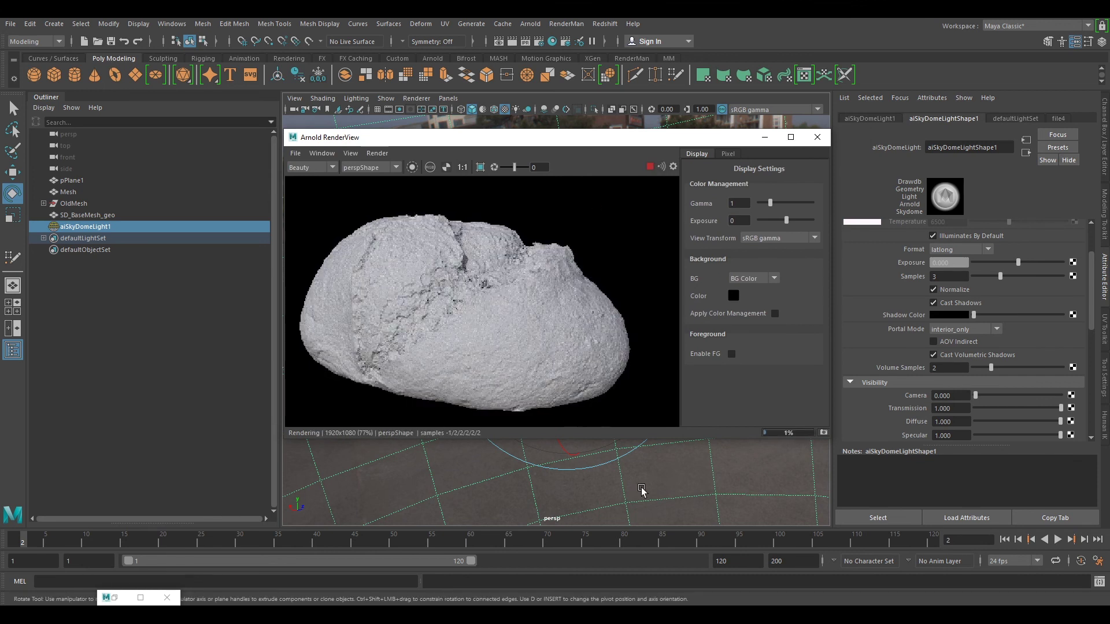
pyautogui.scroll(2, 641, 489)
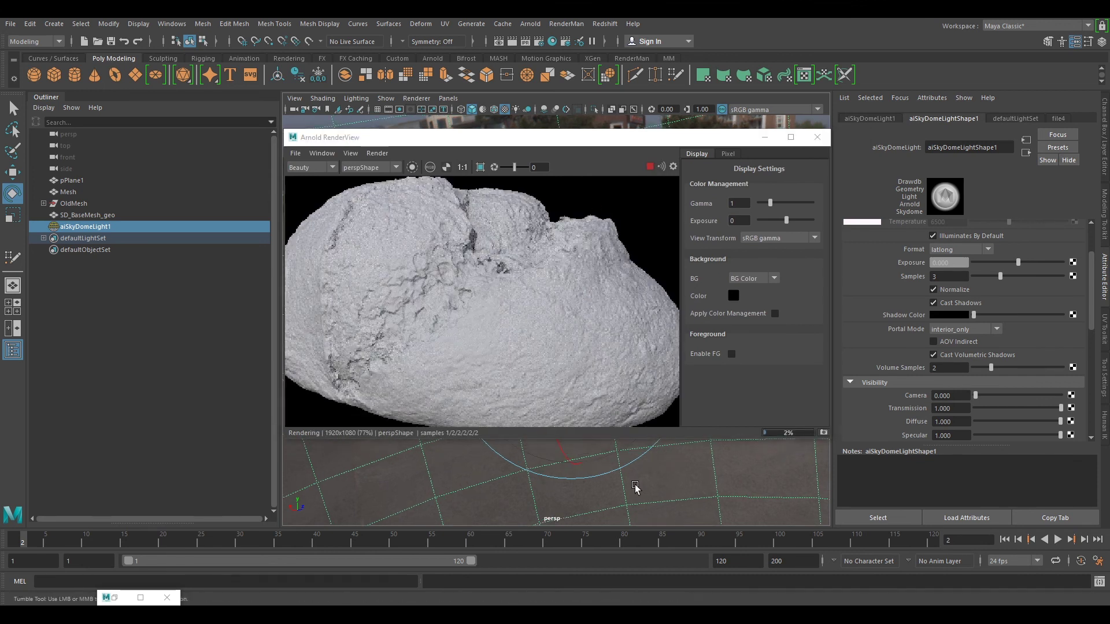
pyautogui.scroll(2, 636, 491)
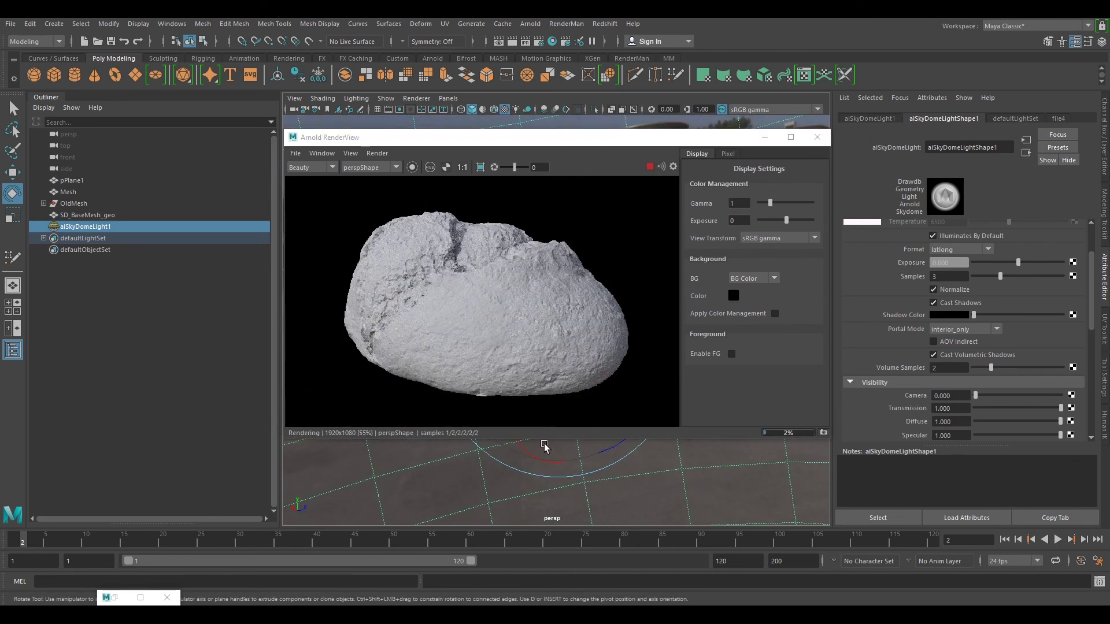
pyautogui.keyDown('alt'); pyautogui.moveTo(529, 478); pyautogui.dragTo(489, 484); pyautogui.keyUp('alt')
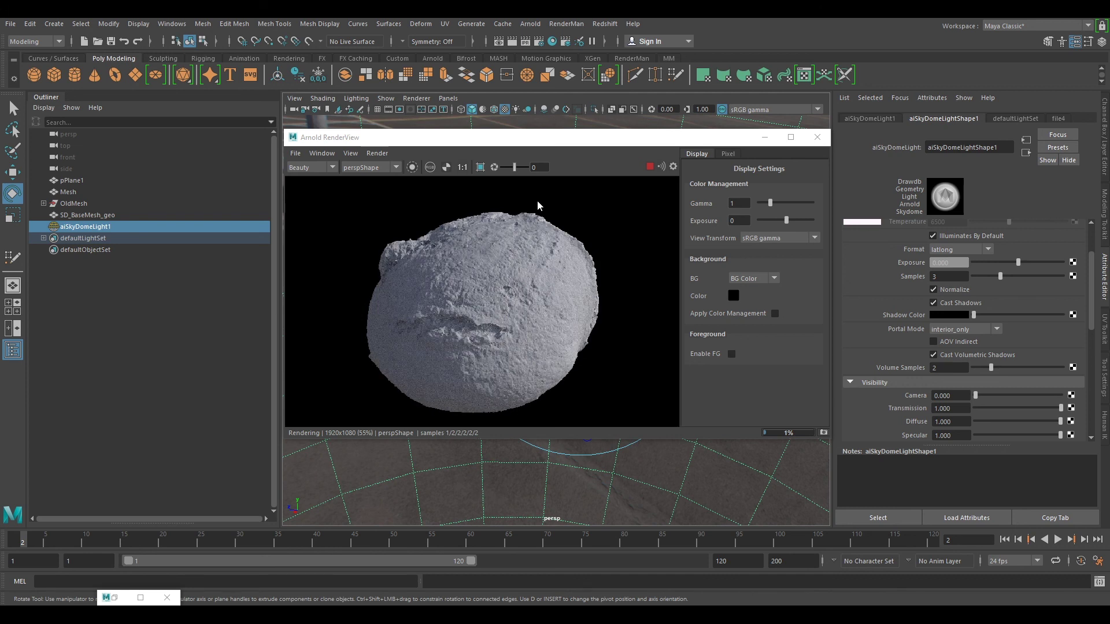